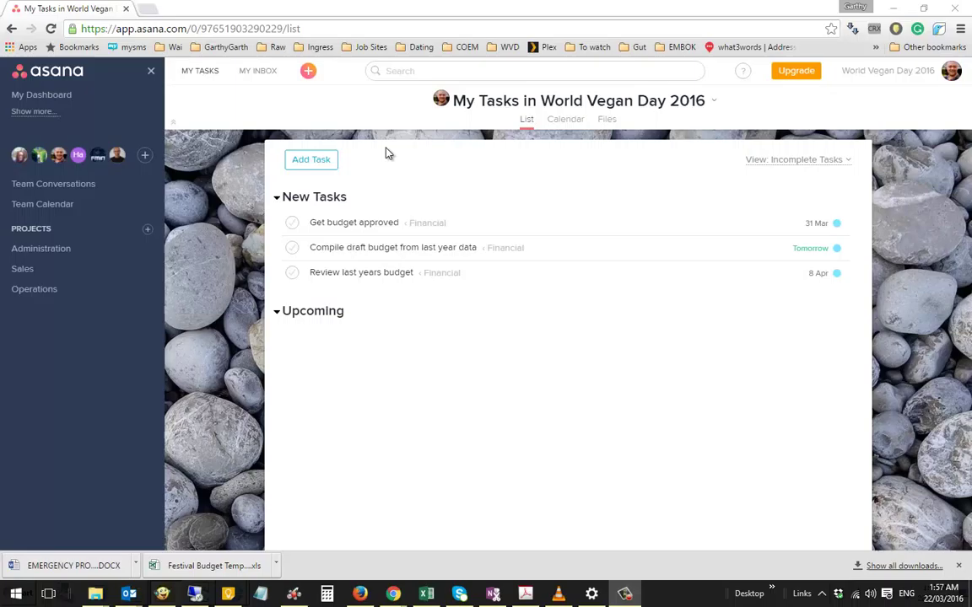
left_click(148, 12)
type("w")
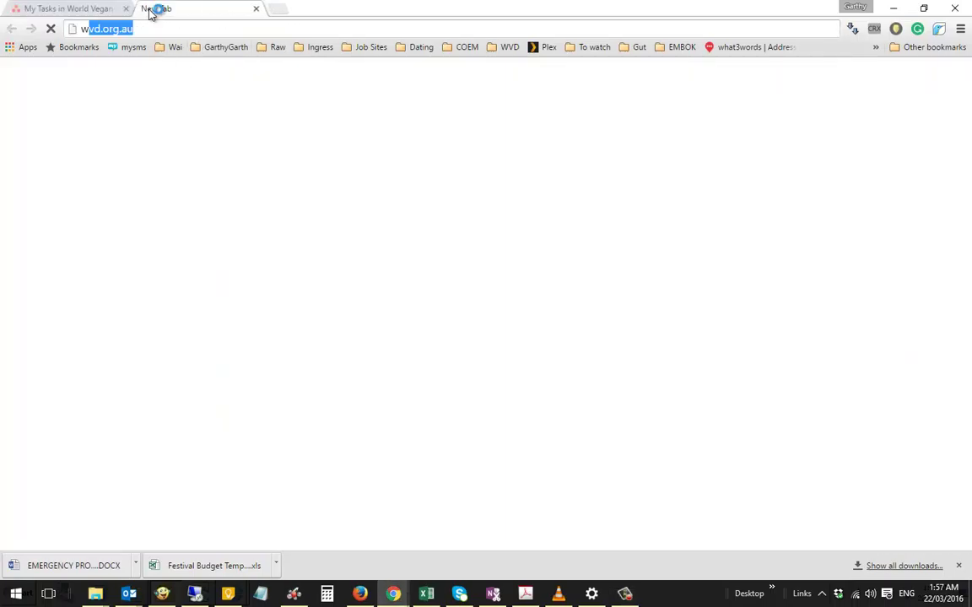
type("ww.asana.com")
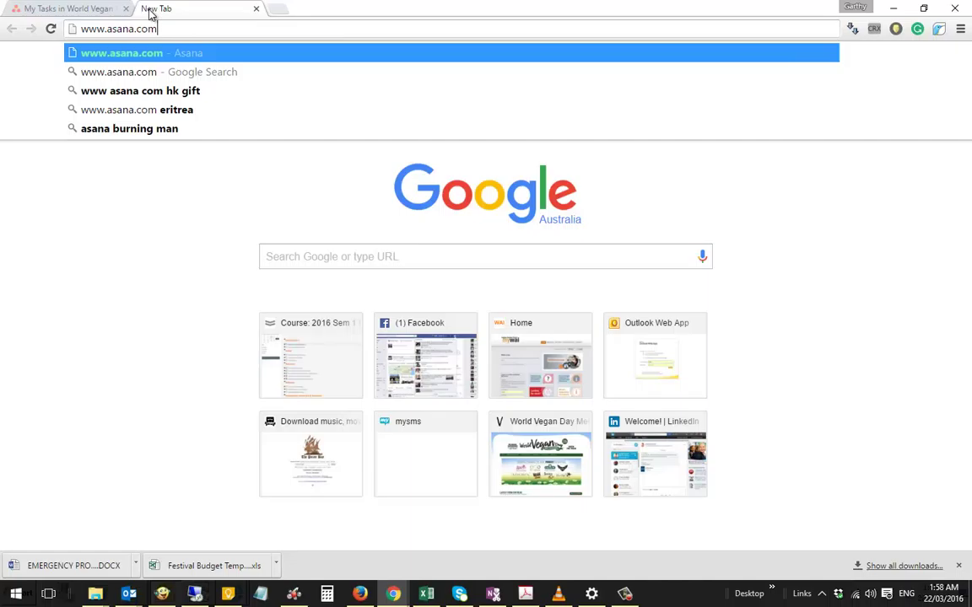
key("Return")
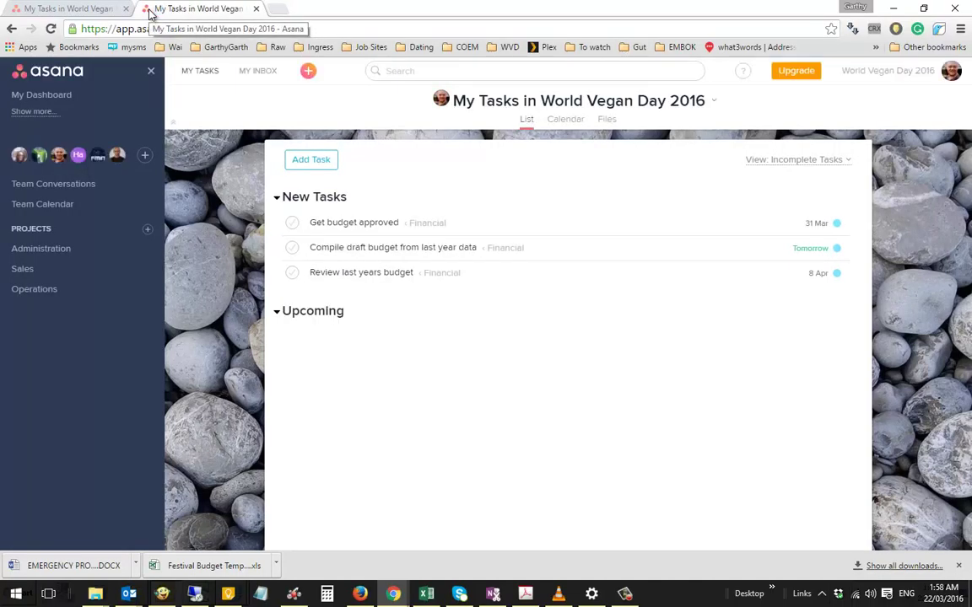
- View the Personal Projects workspace, and return to the World Vegan Day 2016 workspace
left_click(924, 71)
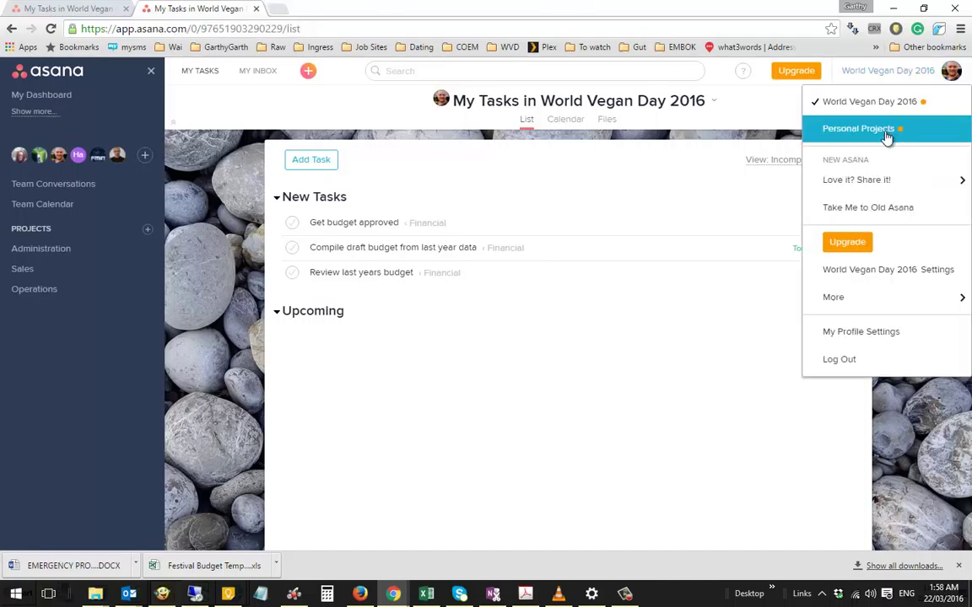
left_click(828, 131)
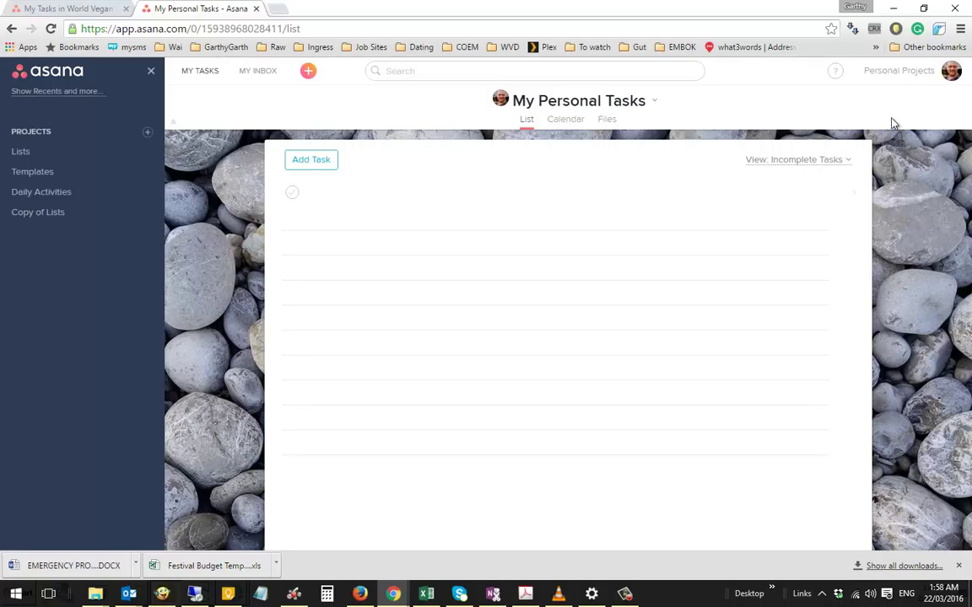
left_click(898, 73)
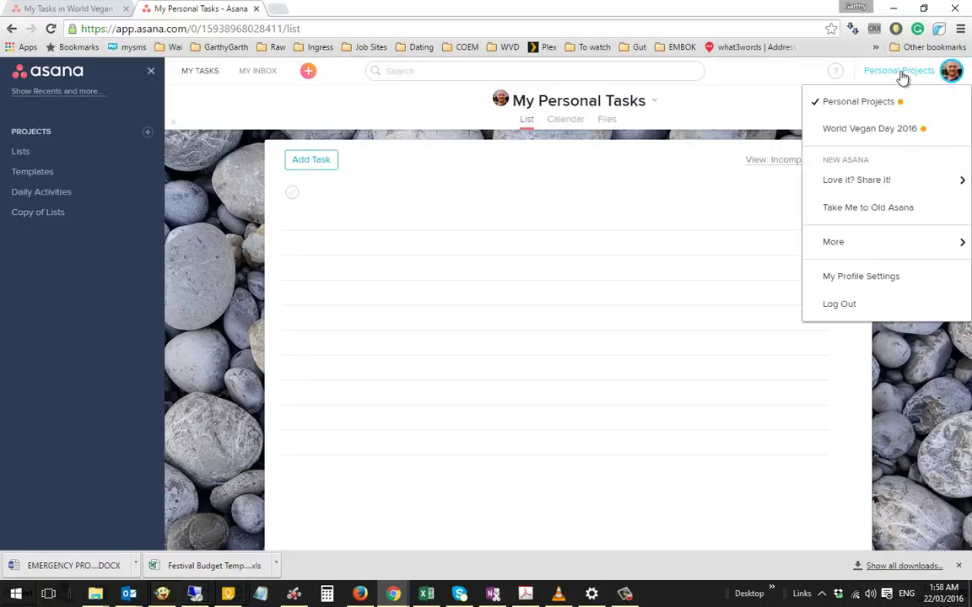
left_click(893, 130)
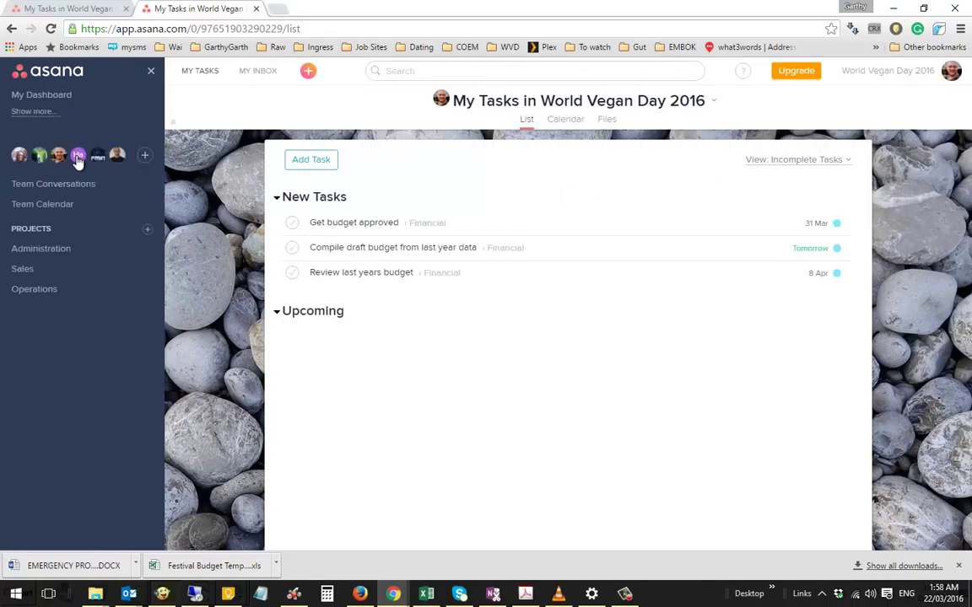
- Look through the World Vegan Day 2016 team members, expanding the full people list and collapsing it again
mouse_move(78, 161)
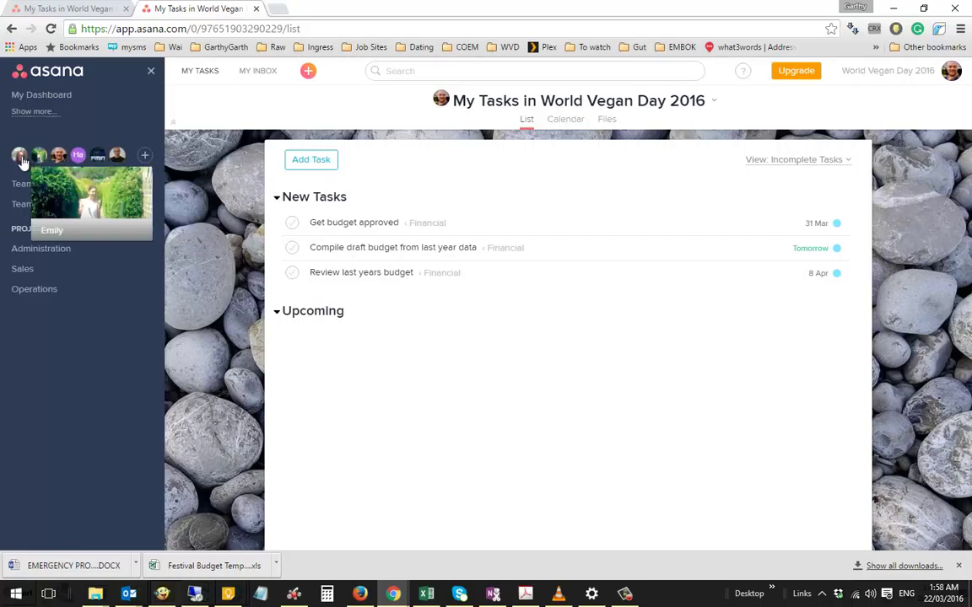
mouse_move(22, 163)
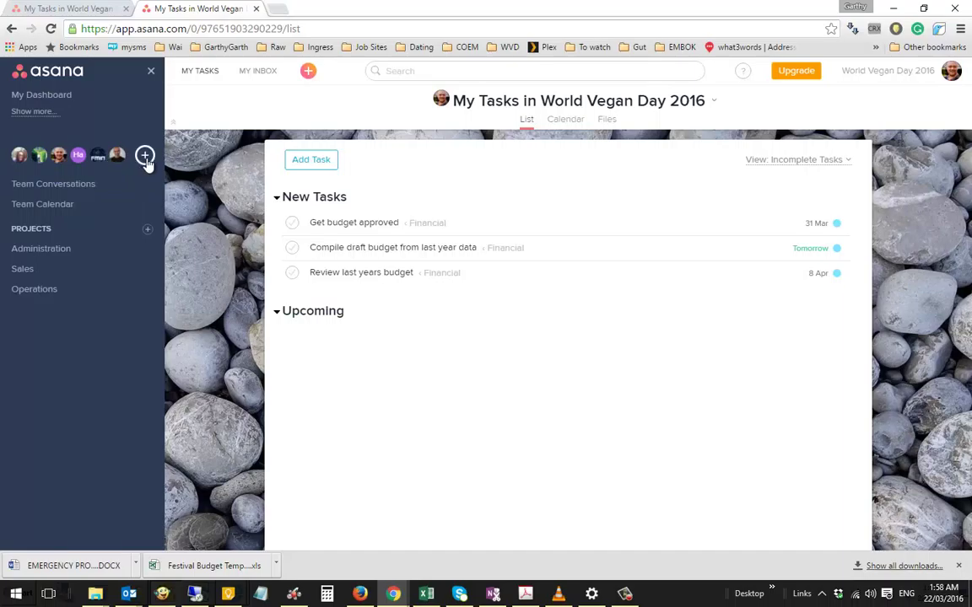
left_click(117, 156)
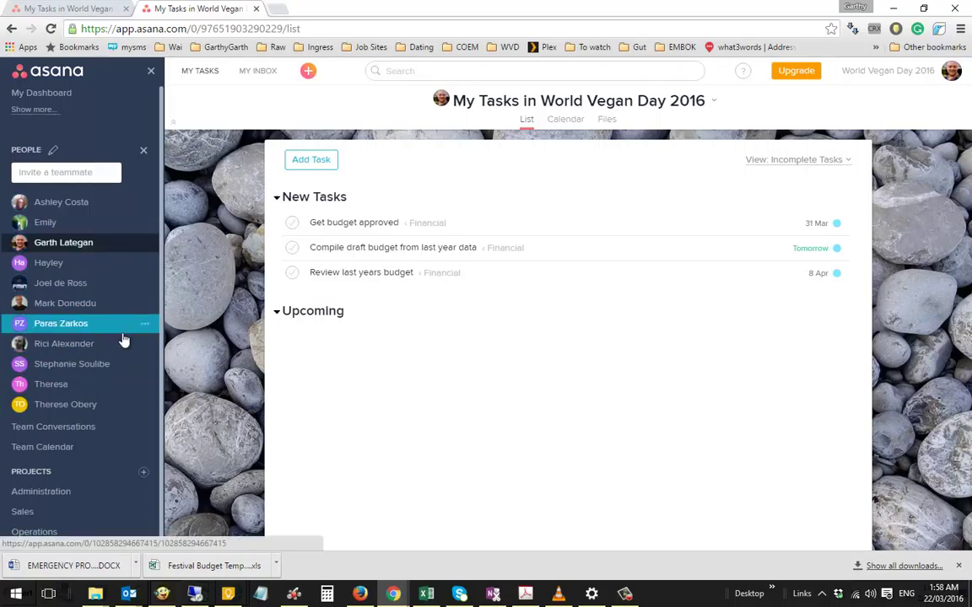
left_click(144, 155)
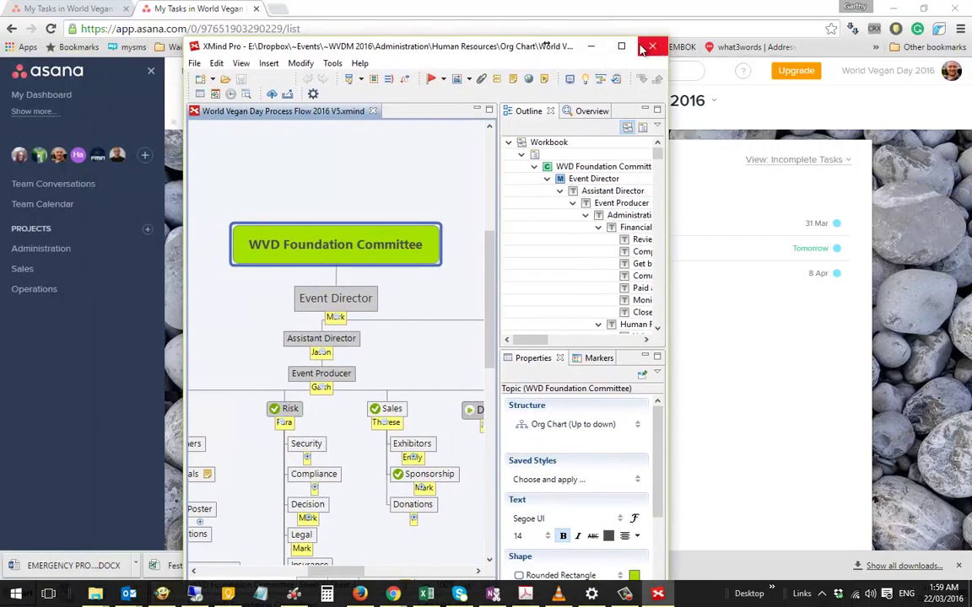
- In XMind, maximize the World Vegan Day process flow and review its departments from Administration through Marketing, Risk, Sales and Design to Operations
left_click(621, 47)
left_click_drag(513, 538, 459, 538)
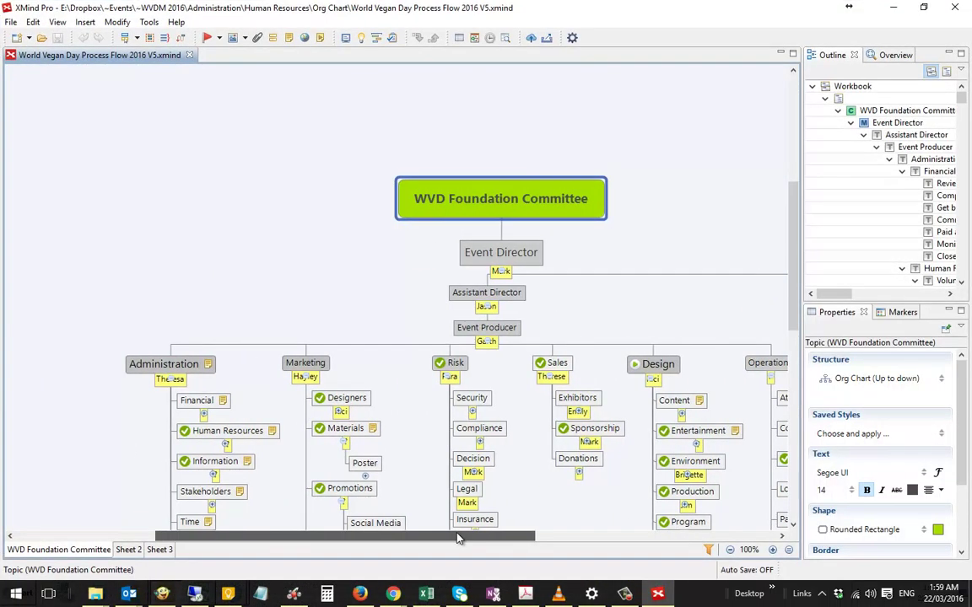
left_click(165, 364)
left_click(304, 363)
left_click(449, 364)
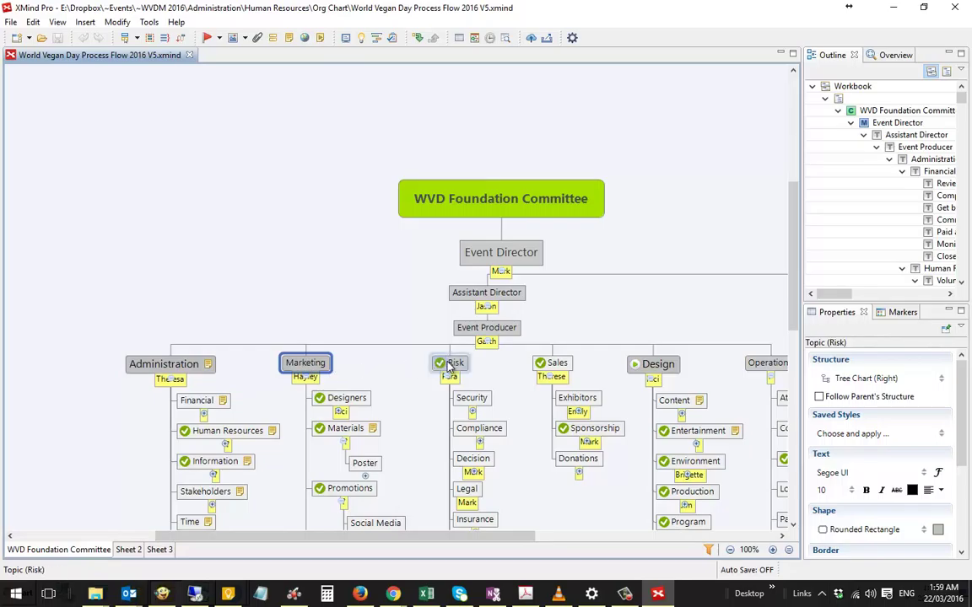
left_click(555, 362)
left_click(658, 363)
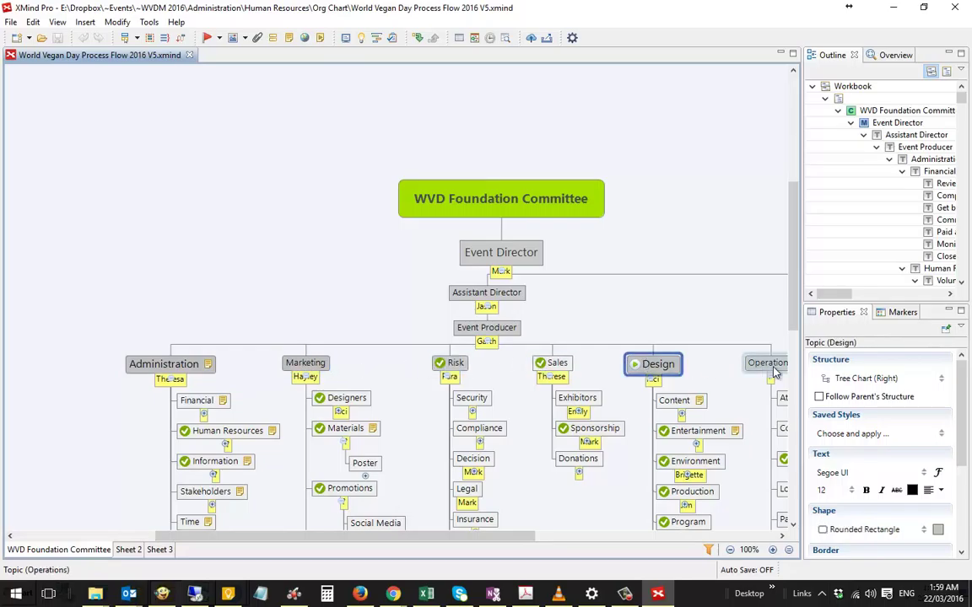
left_click(775, 372)
- Switch back to Asana and open the Administration project
key("alt+Tab")
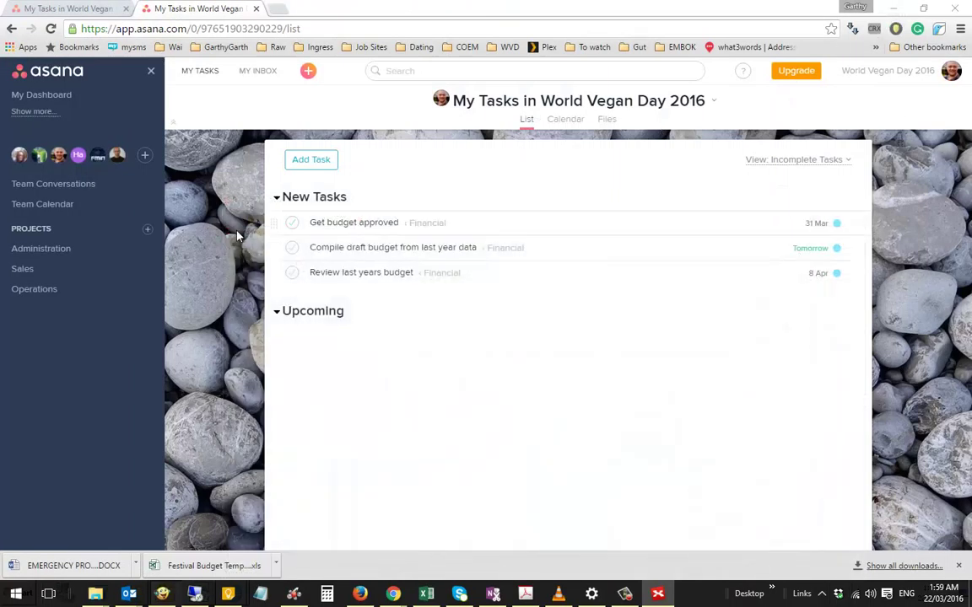
left_click(48, 256)
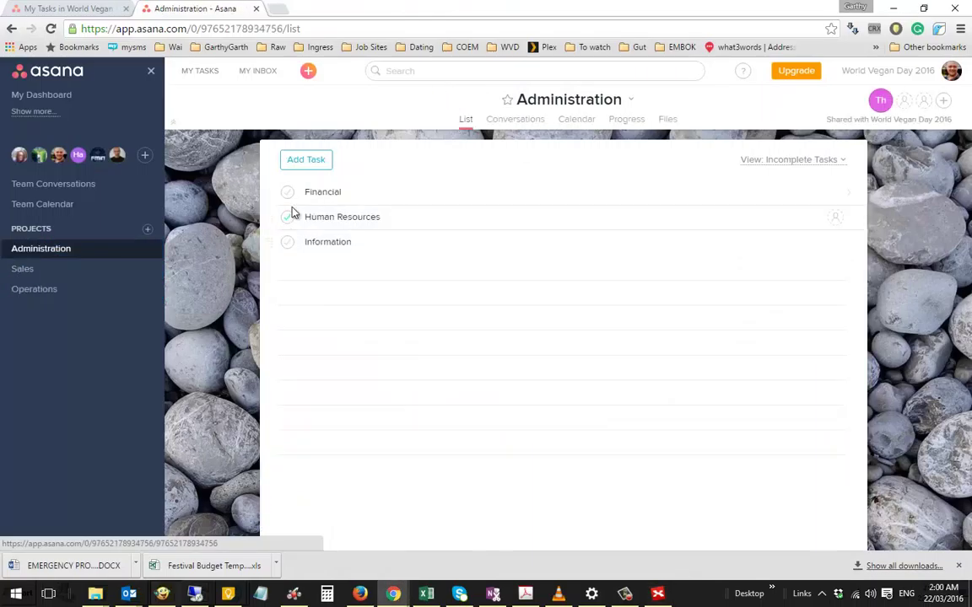
- Check the Financial and Human Resources topics under Administration in the XMind chart, and return to Asana
left_click(658, 594)
left_click(199, 401)
left_click(228, 431)
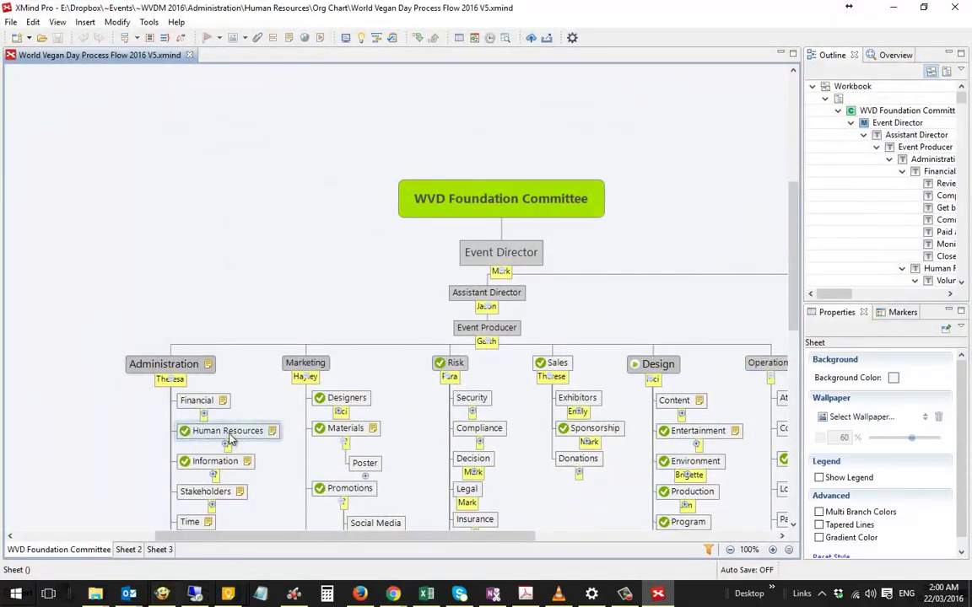
left_click(892, 7)
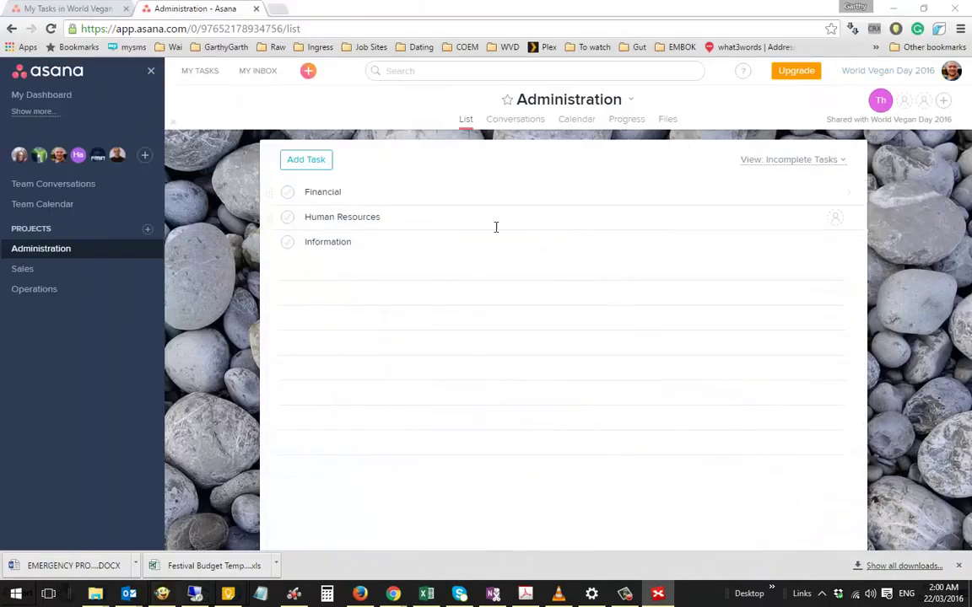
- Open the Financial task's details and set the due date of its "Review last years budget" subtask to 23 March 2016
left_click(382, 241)
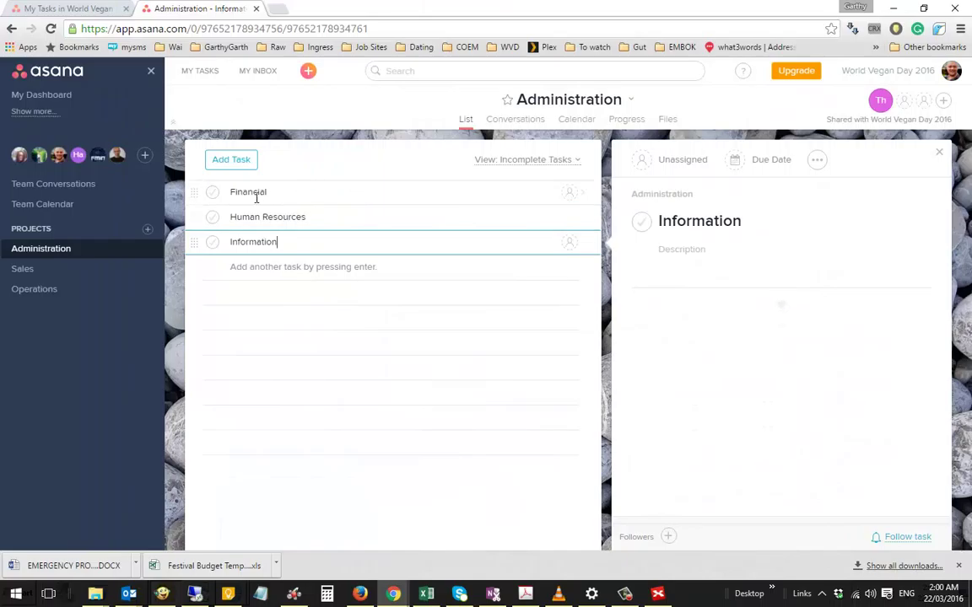
left_click(198, 193)
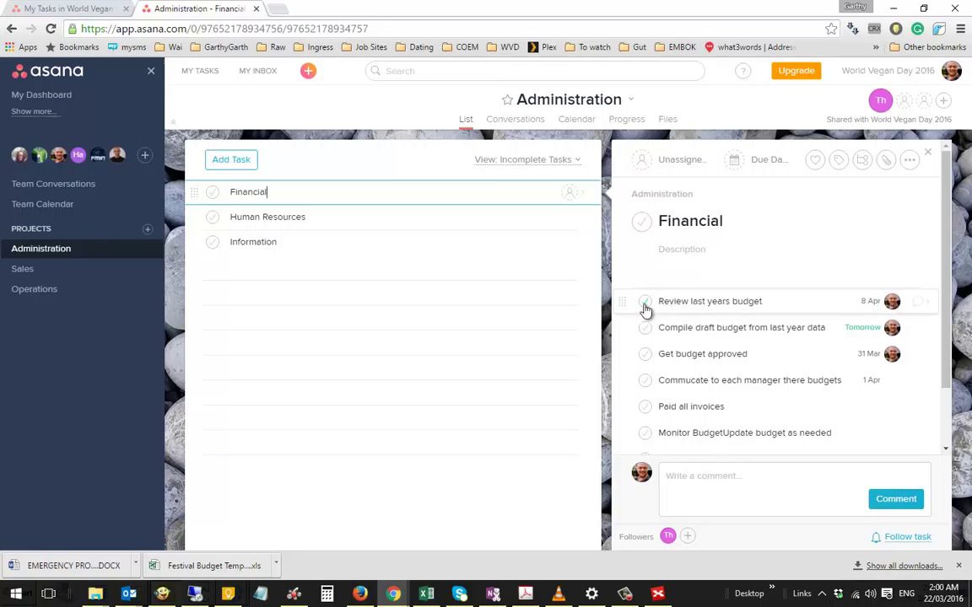
left_click(869, 306)
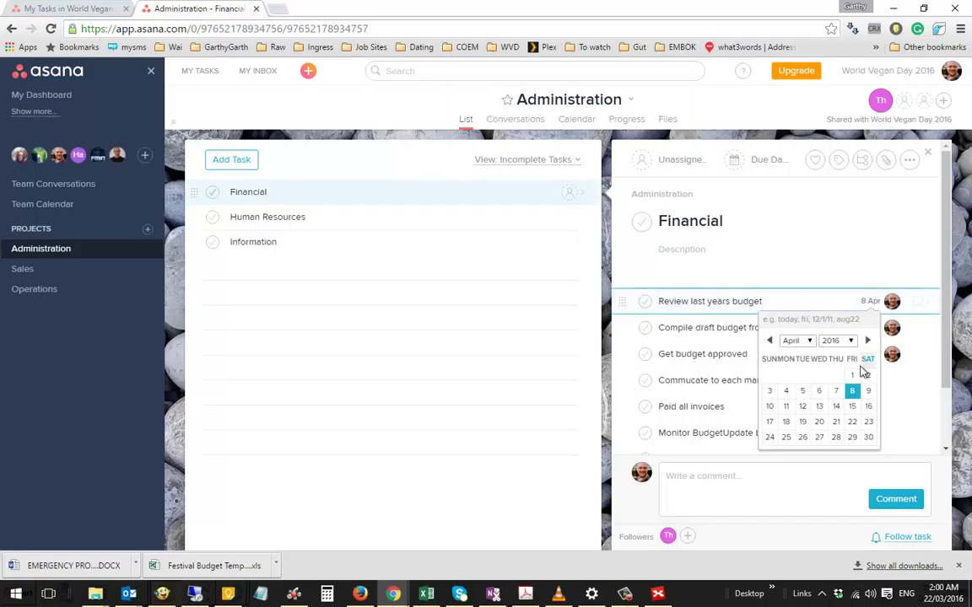
left_click(769, 341)
left_click(818, 422)
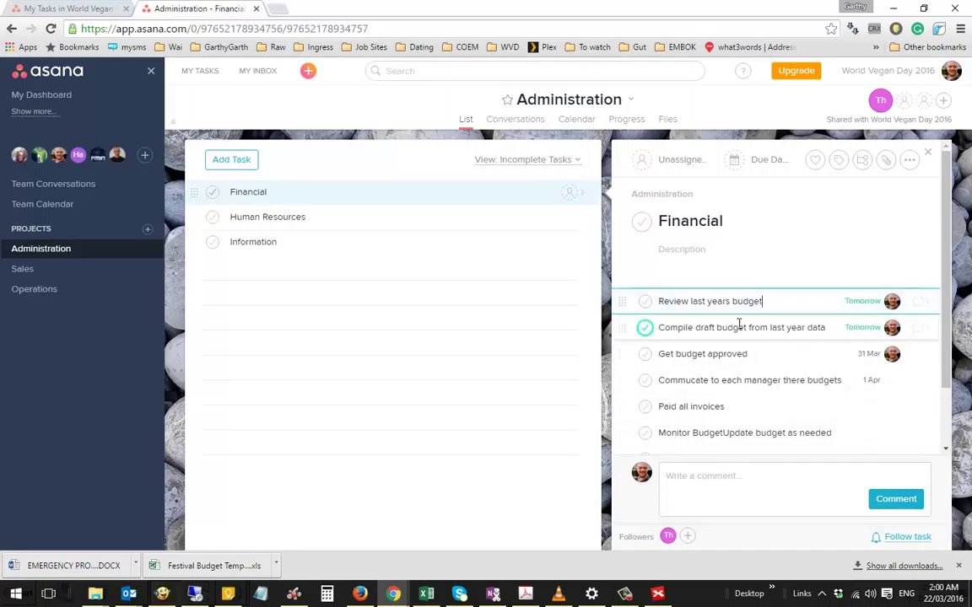
- Set the due date of the "Get budget approved" subtask to 2 April 2016
left_click(625, 353)
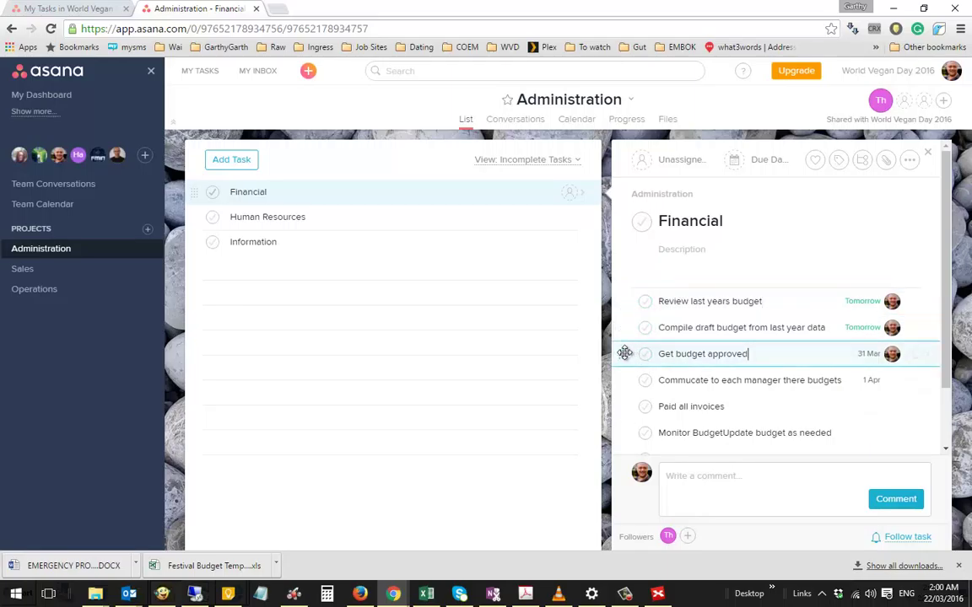
left_click(869, 354)
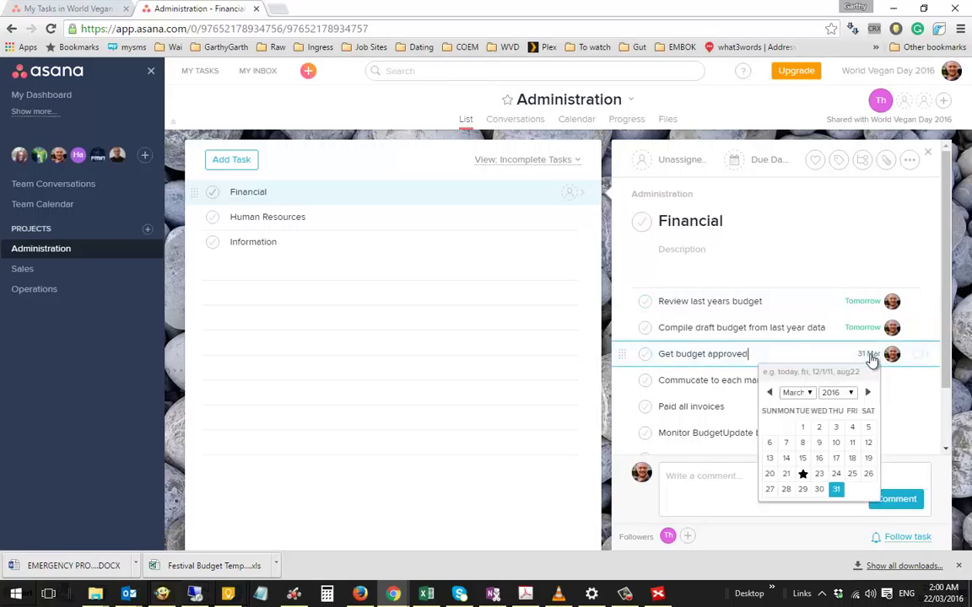
left_click(868, 392)
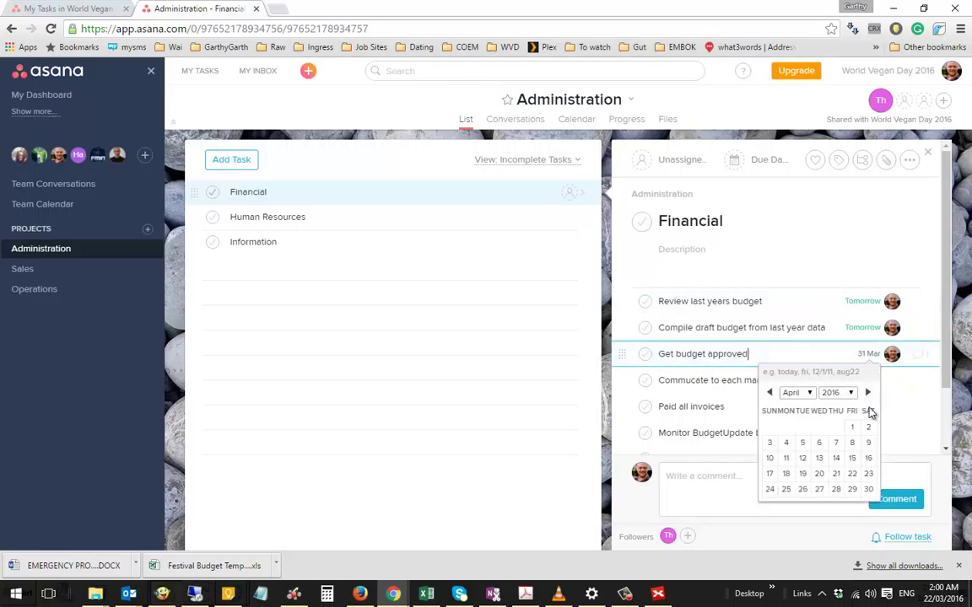
left_click(868, 427)
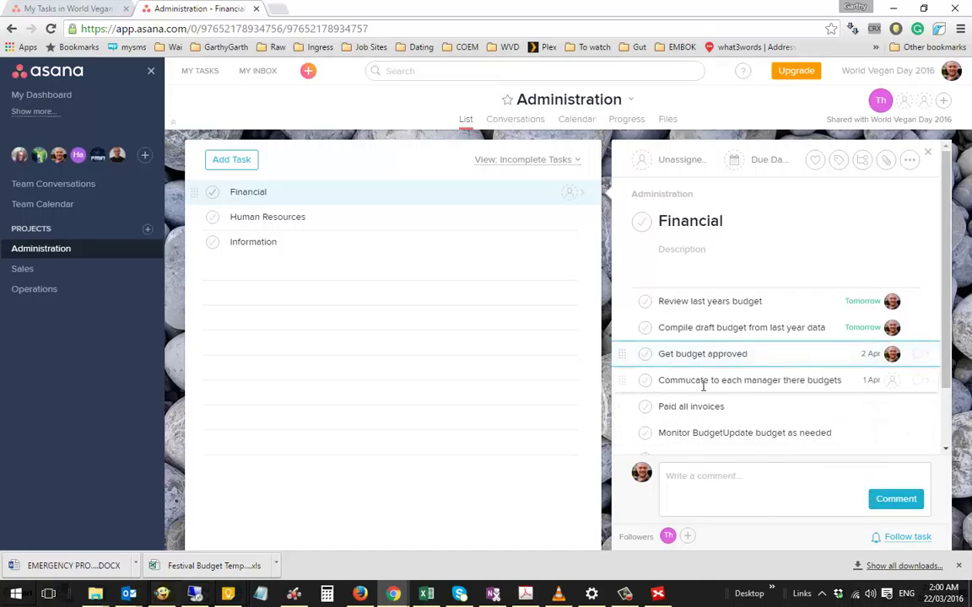
- Set the due date of the "Commucate to each manager there budgets" subtask to 15 April 2016
left_click(623, 380)
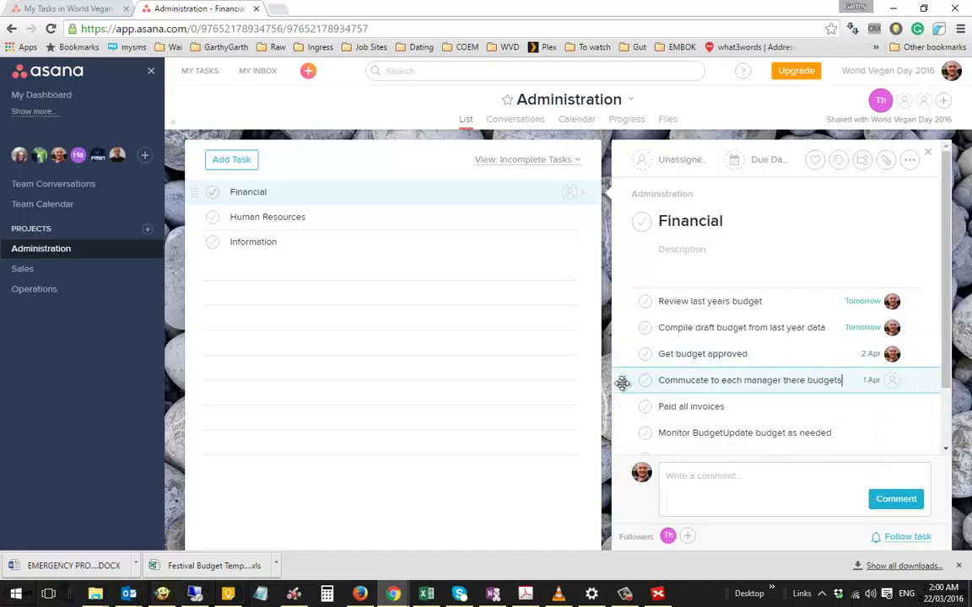
left_click(868, 382)
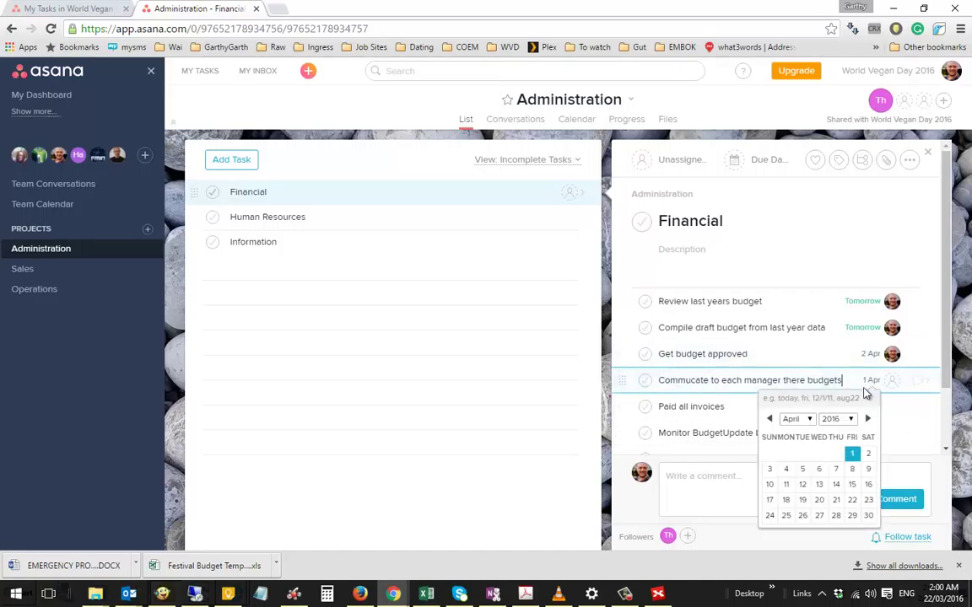
left_click(852, 484)
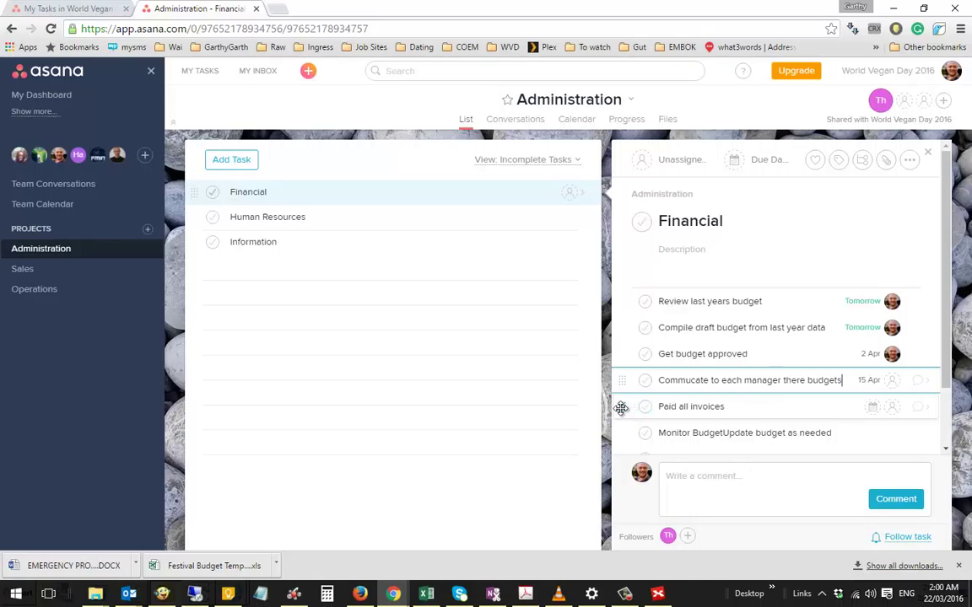
- Give the "Paid all invoices" subtask a due date of 30 November 2016
left_click(805, 405)
left_click(872, 408)
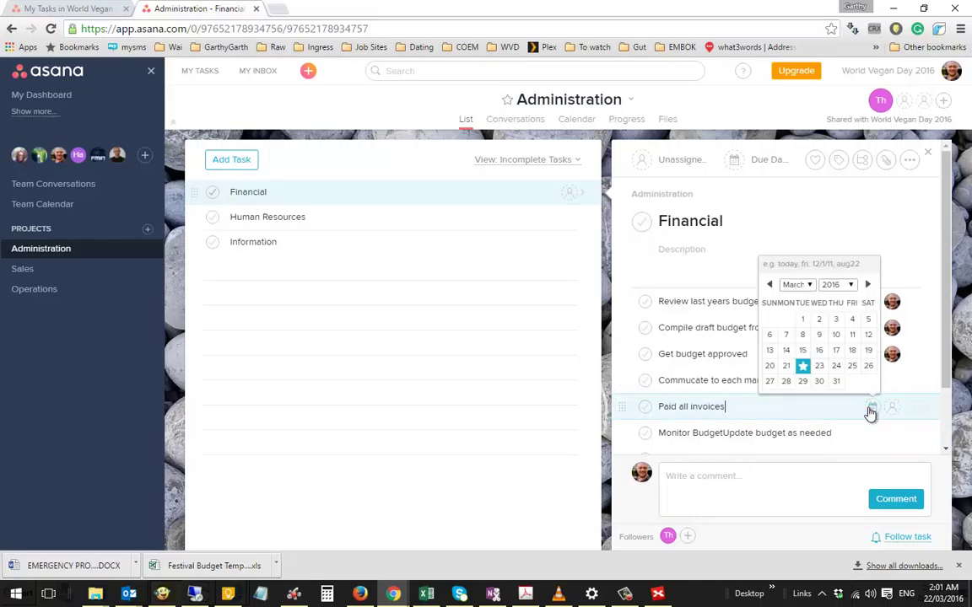
left_click(868, 284)
left_click(867, 284)
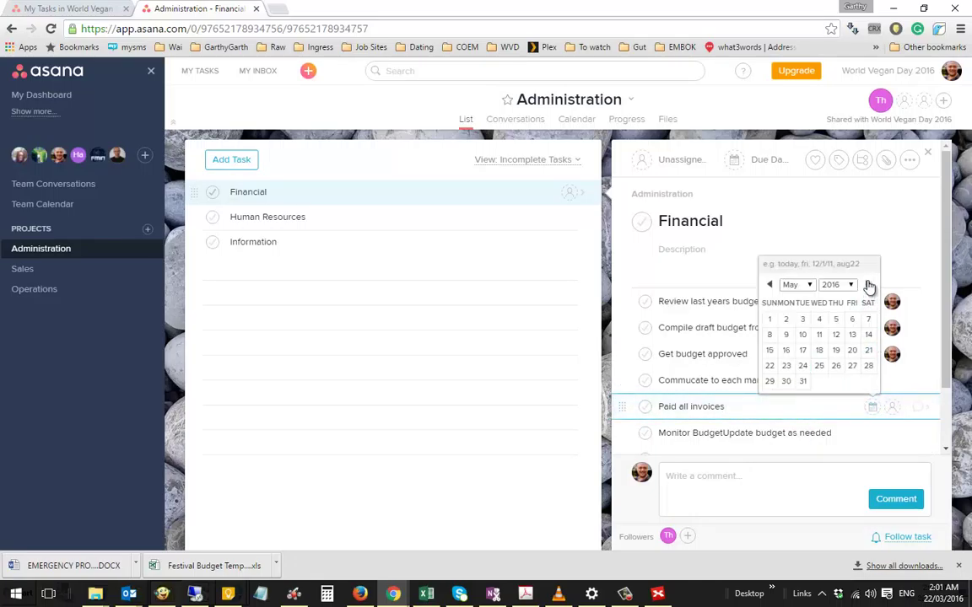
left_click(868, 284)
left_click(868, 284)
left_click(868, 284)
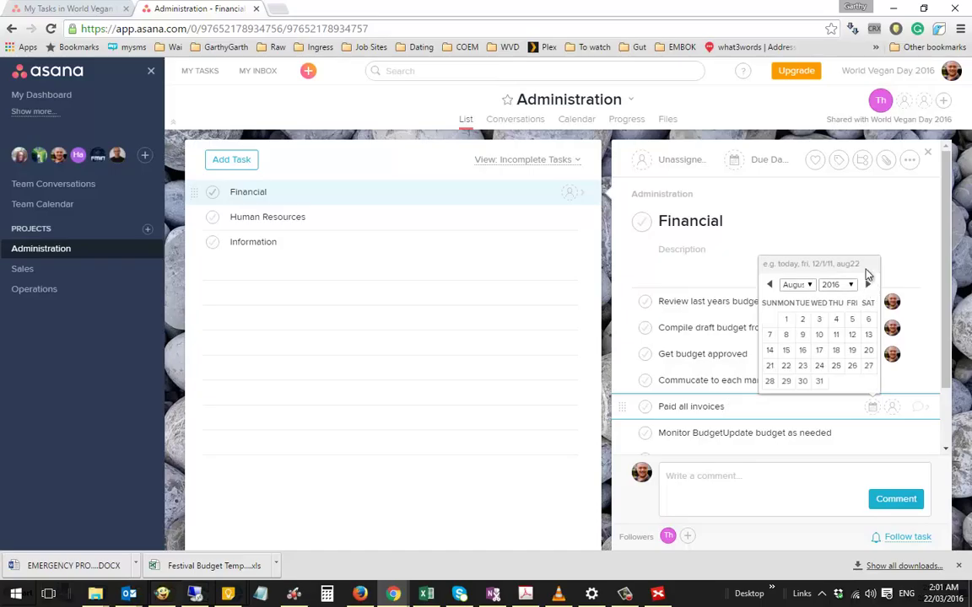
left_click(868, 284)
left_click(867, 285)
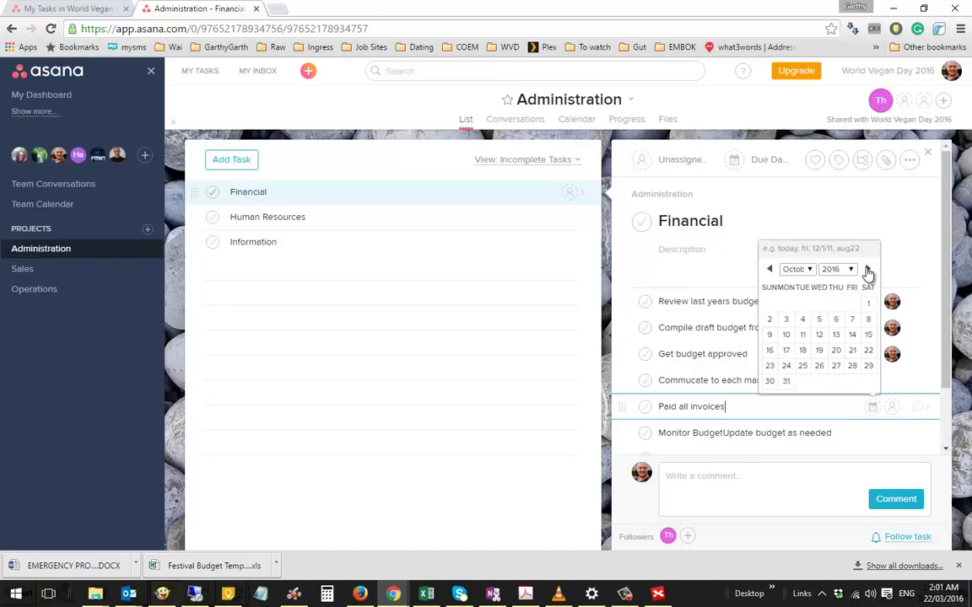
left_click(867, 269)
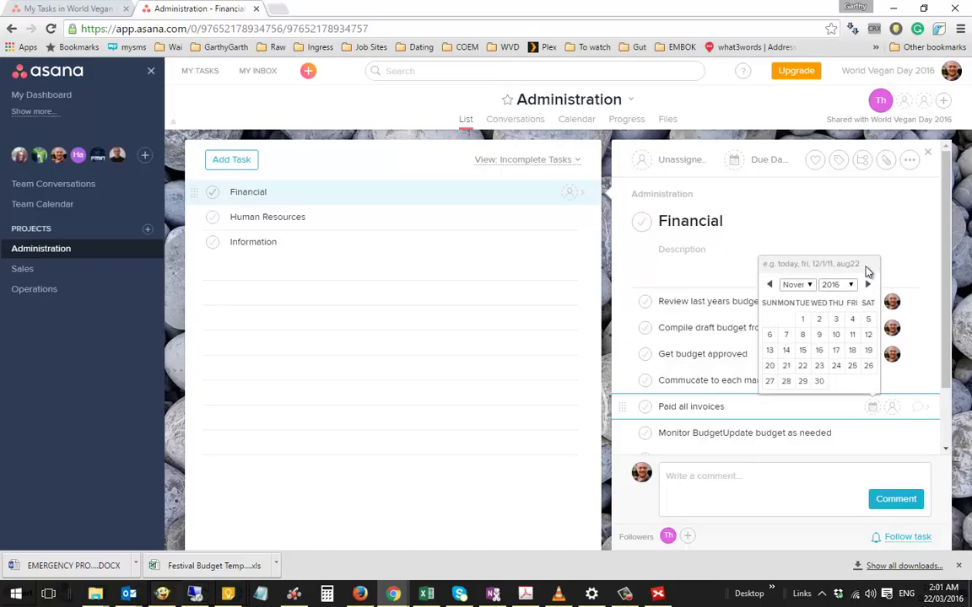
left_click(818, 381)
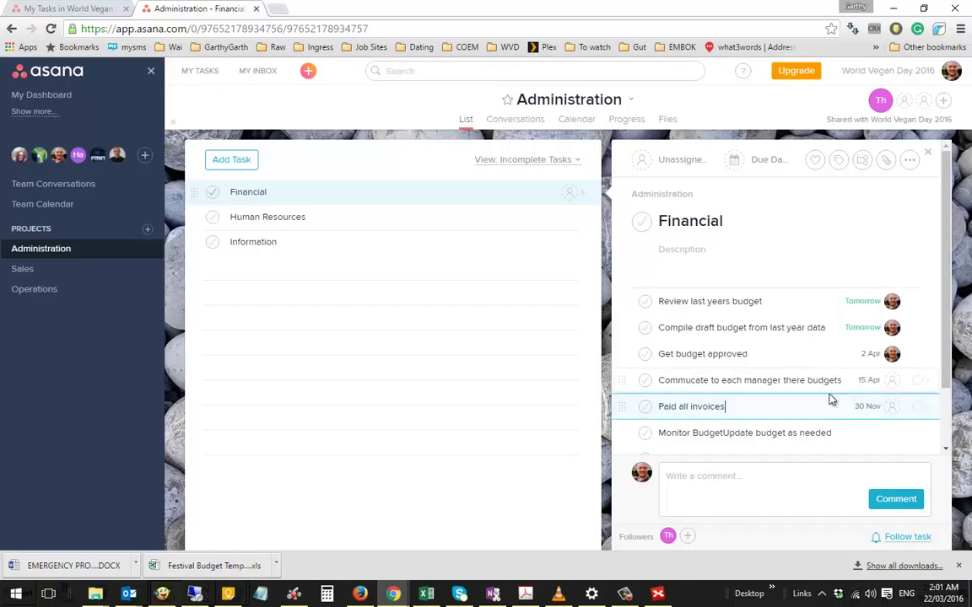
- Assign the "Paid all invoices", "Commucate to each manager there budgets" and "Monitor BudgetUpdate budget as needed" subtasks to yourself
left_click(893, 409)
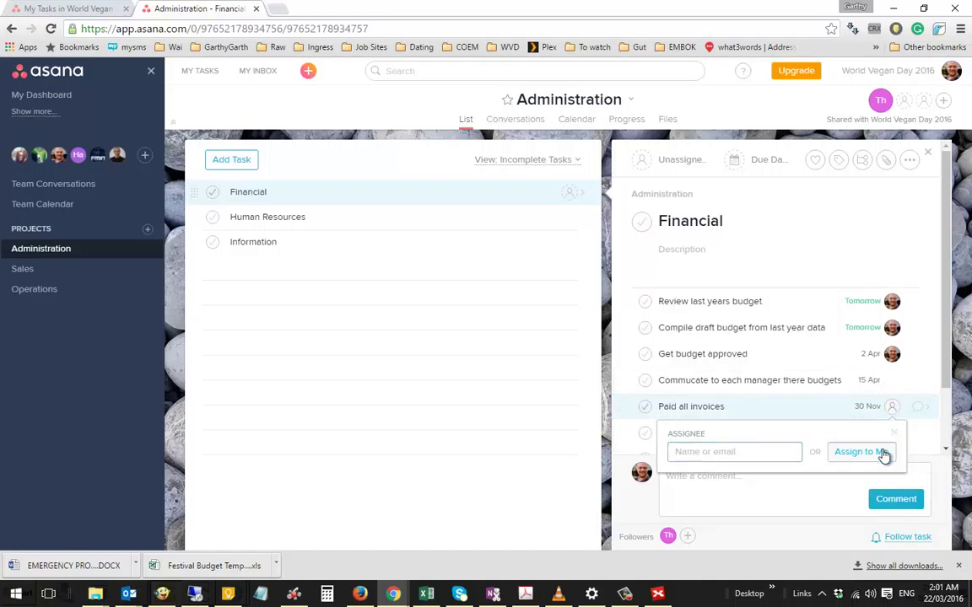
left_click(883, 455)
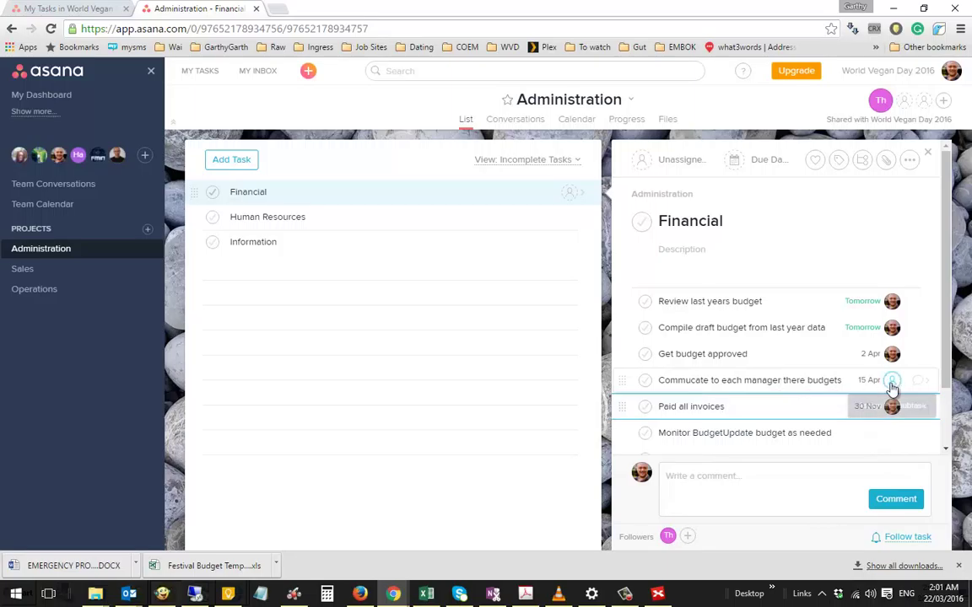
left_click(893, 387)
left_click(885, 427)
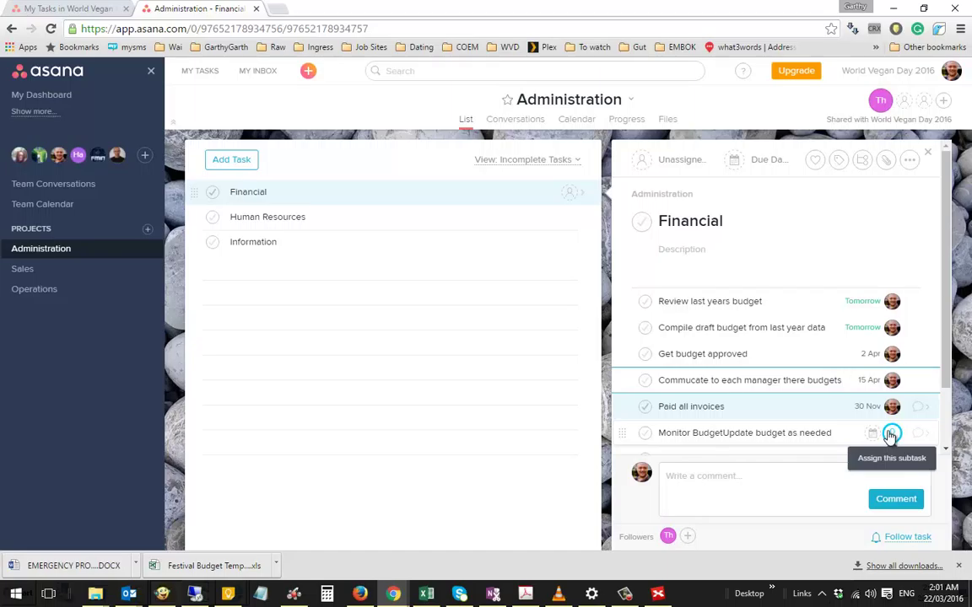
left_click(891, 435)
left_click(882, 481)
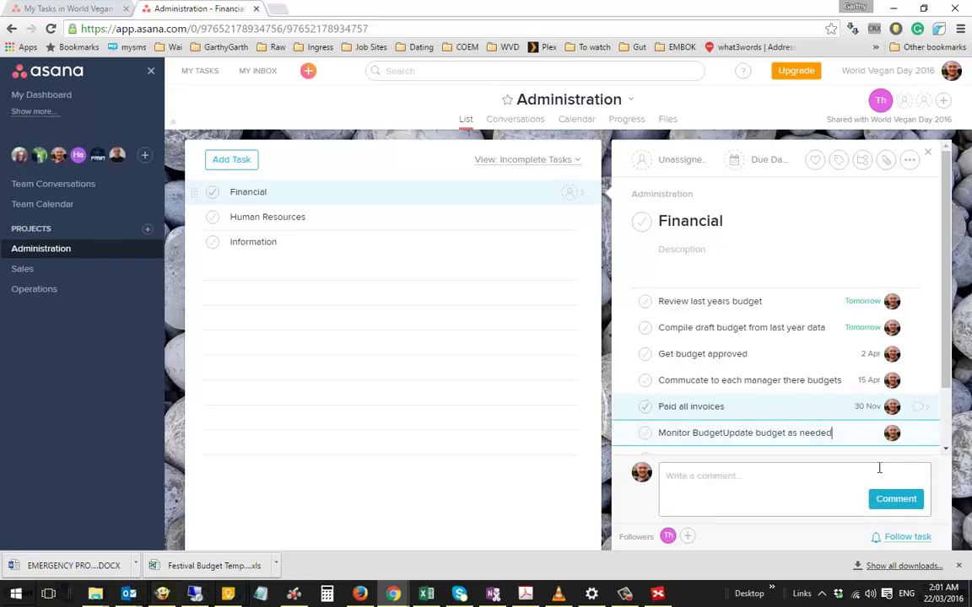
- Set the due date of the "Monitor BudgetUpdate budget as needed" subtask to 30 November 2016
left_click(874, 434)
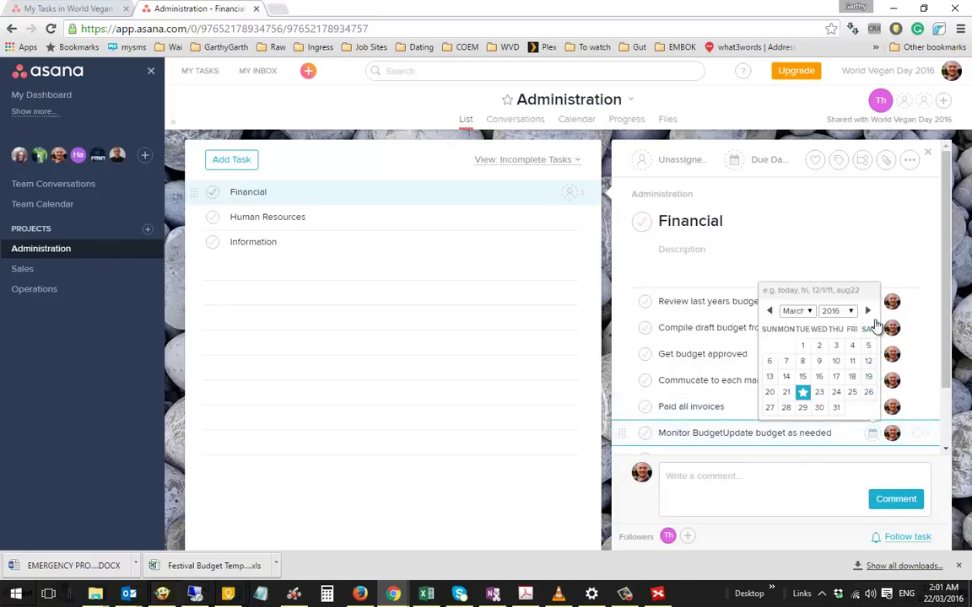
left_click(868, 310)
left_click(868, 311)
left_click(868, 311)
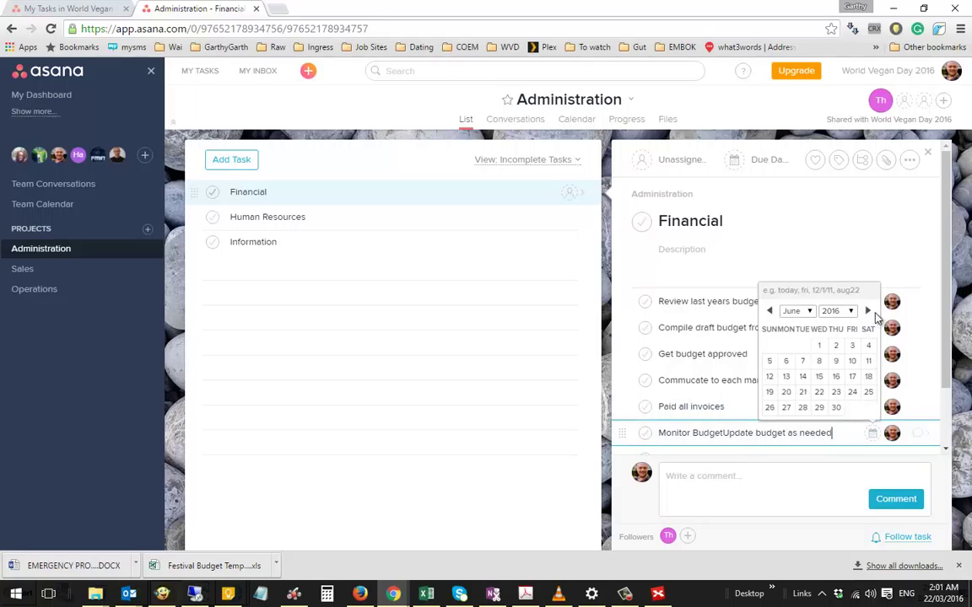
left_click(868, 310)
left_click(869, 296)
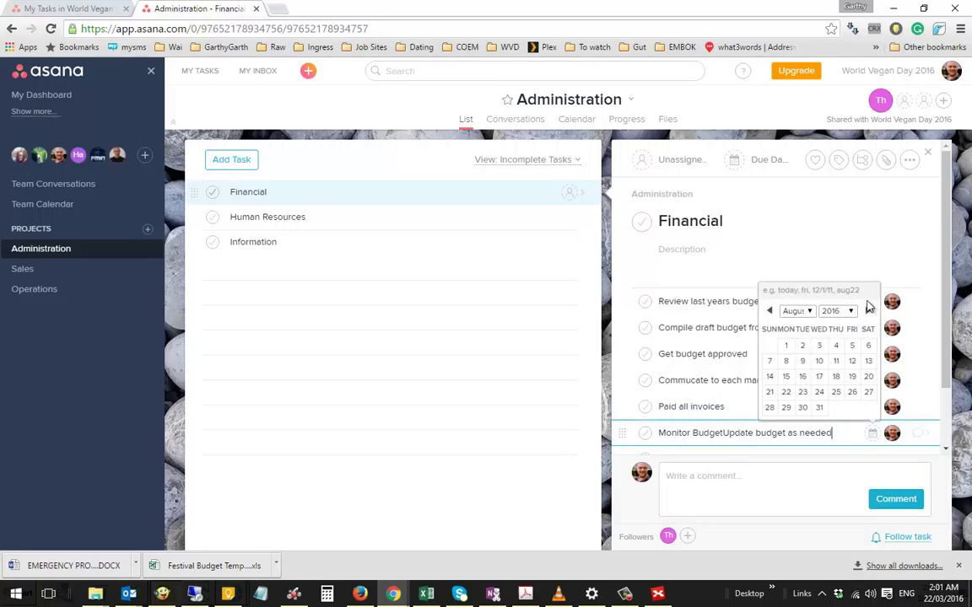
left_click(869, 296)
left_click(869, 296)
left_click(868, 297)
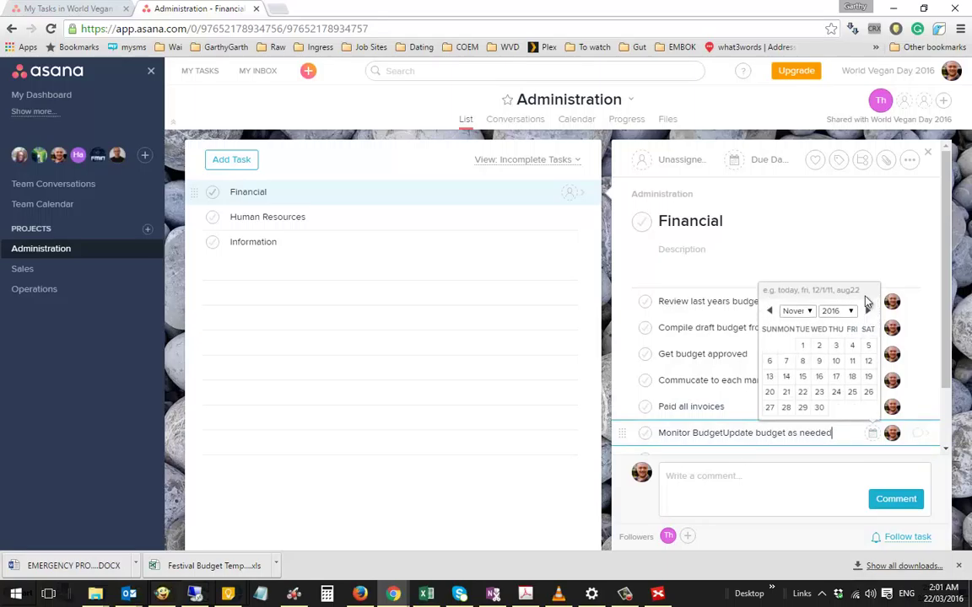
left_click(819, 408)
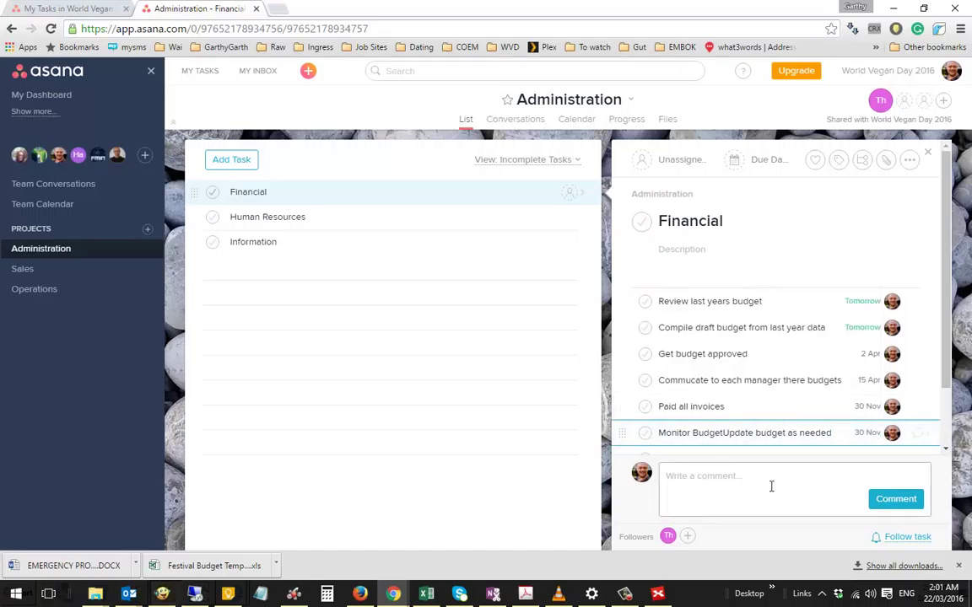
- Assign the parent Financial task to the teammate who created it and set its due date to 30 November 2016
left_click(674, 160)
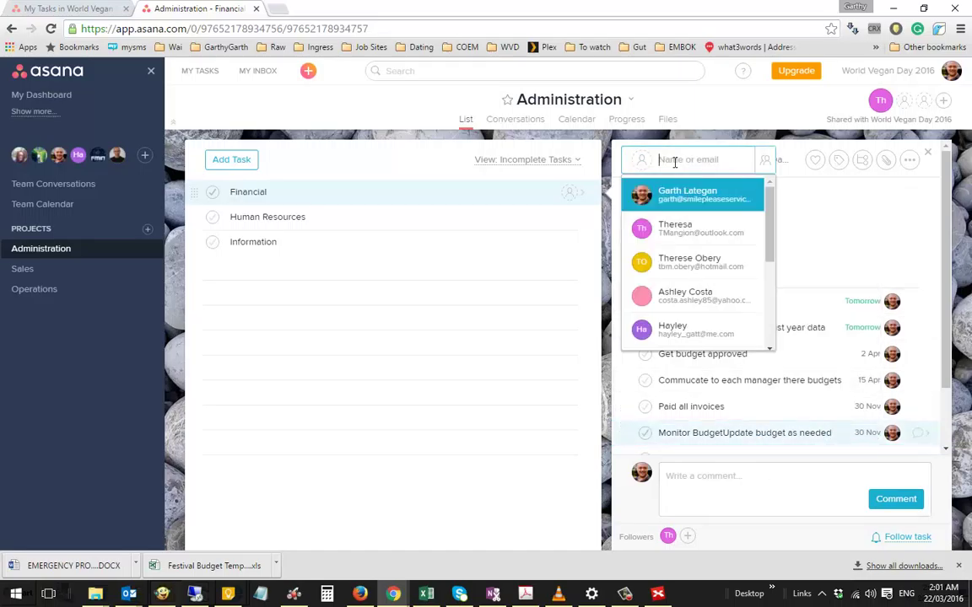
left_click(679, 227)
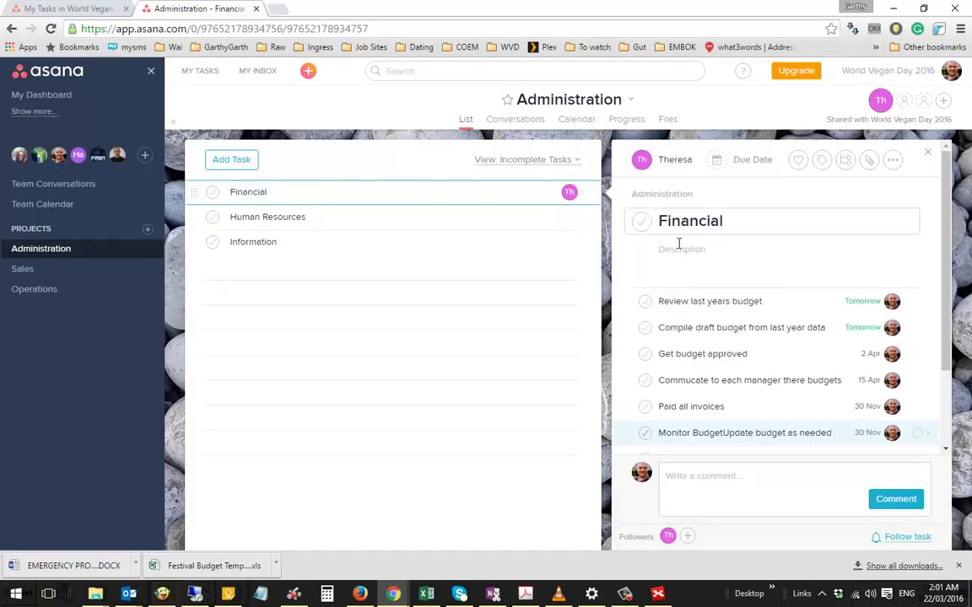
left_click(752, 161)
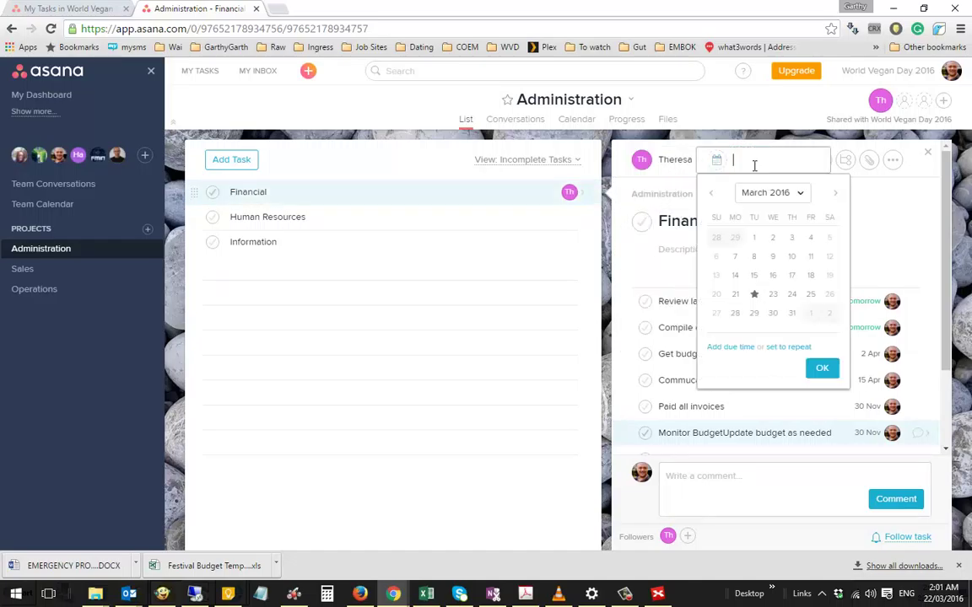
left_click(835, 193)
left_click(835, 193)
left_click(835, 193)
left_click(836, 193)
left_click(835, 194)
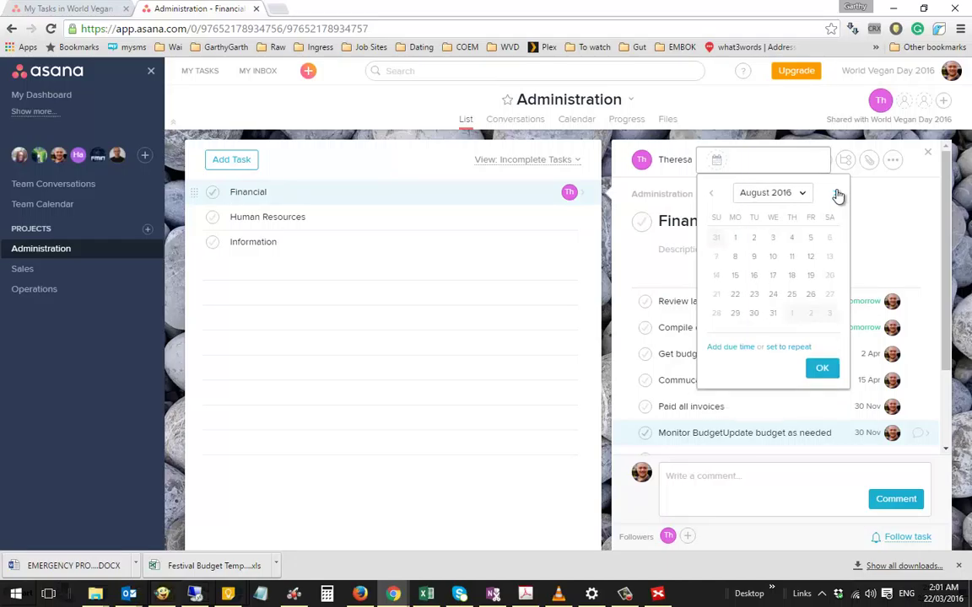
left_click(835, 193)
left_click(835, 194)
left_click(835, 193)
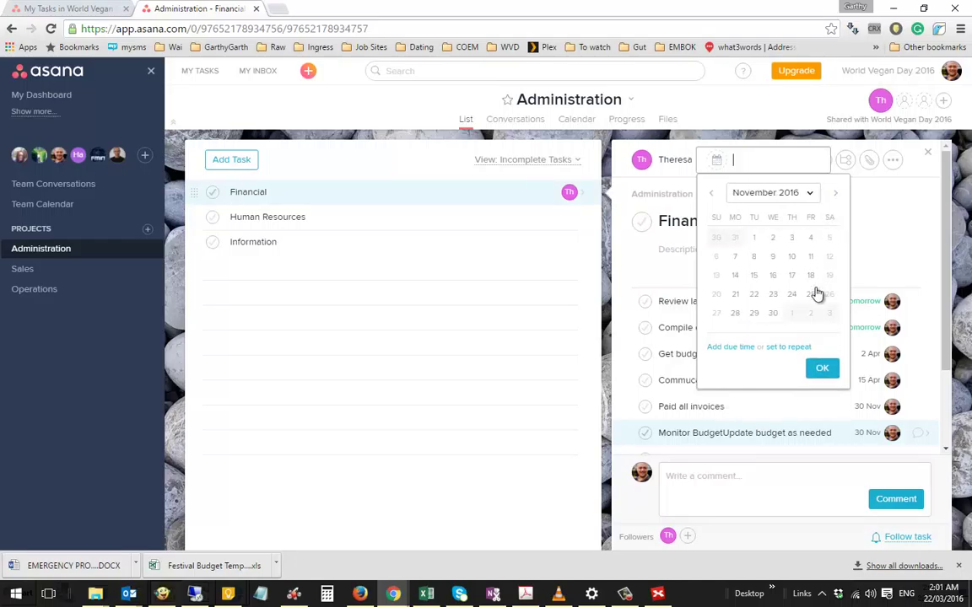
left_click(772, 313)
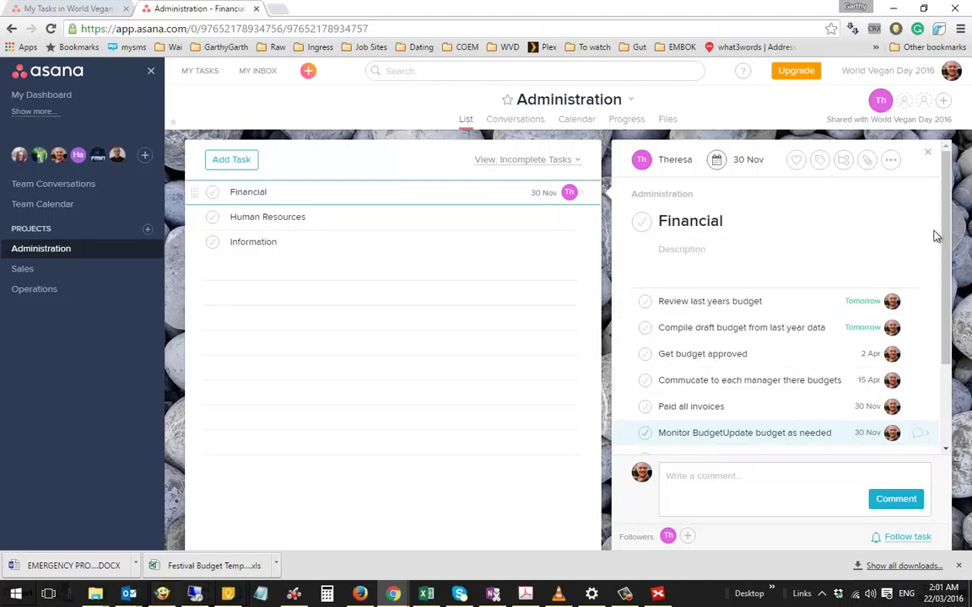
scroll(945, 272, "down", 1)
left_click(759, 489)
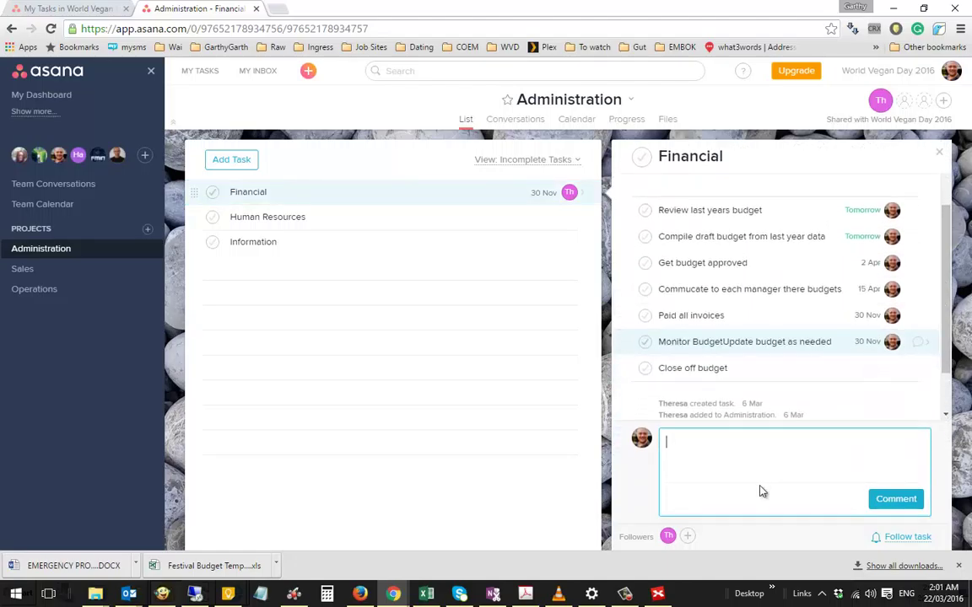
type("dfdsfasdfsadfsad")
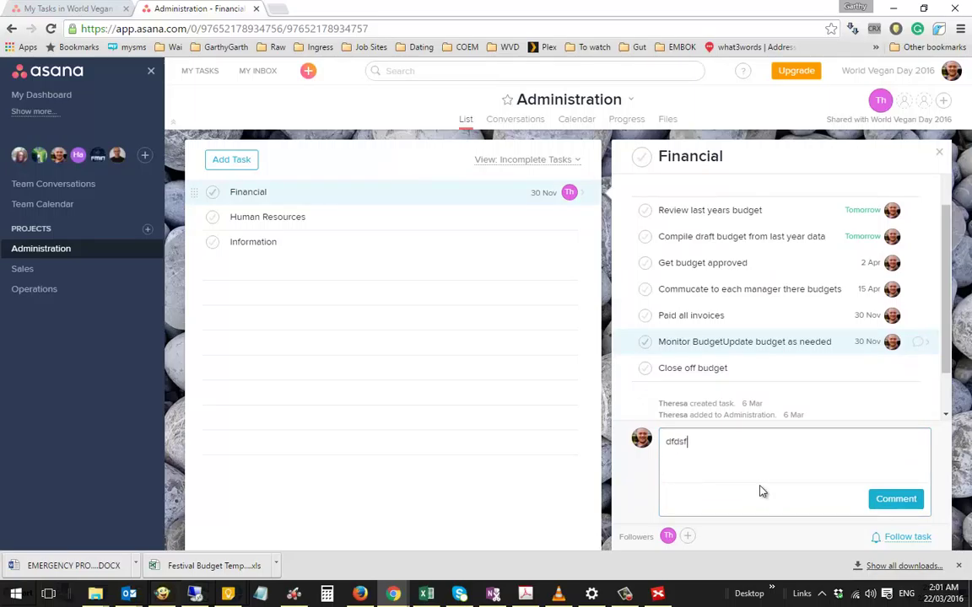
key("BackSpace")
key("BackSpace")
key("BackSpace")
key("BackSpace")
key("BackSpace")
key("BackSpace")
key("BackSpace")
key("BackSpace")
key("BackSpace")
key("BackSpace")
key("BackSpace")
key("BackSpace")
key("BackSpace")
key("BackSpace")
key("BackSpace")
key("BackSpace")
- Review the Financial task's subtasks down to "Close off budget" and open the details of the Human Resources task
scroll(954, 335, "up", 2)
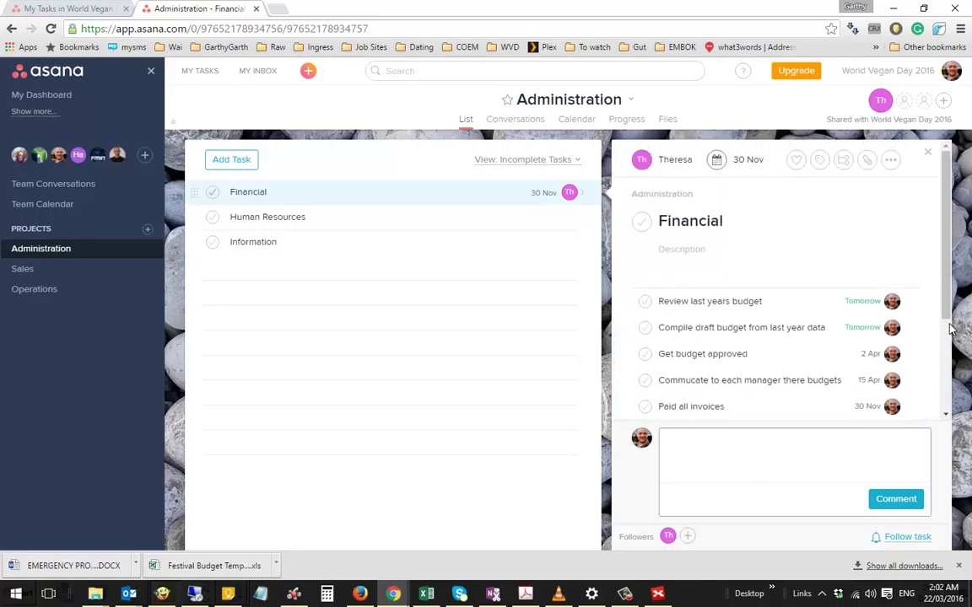
scroll(947, 337, "down", 2)
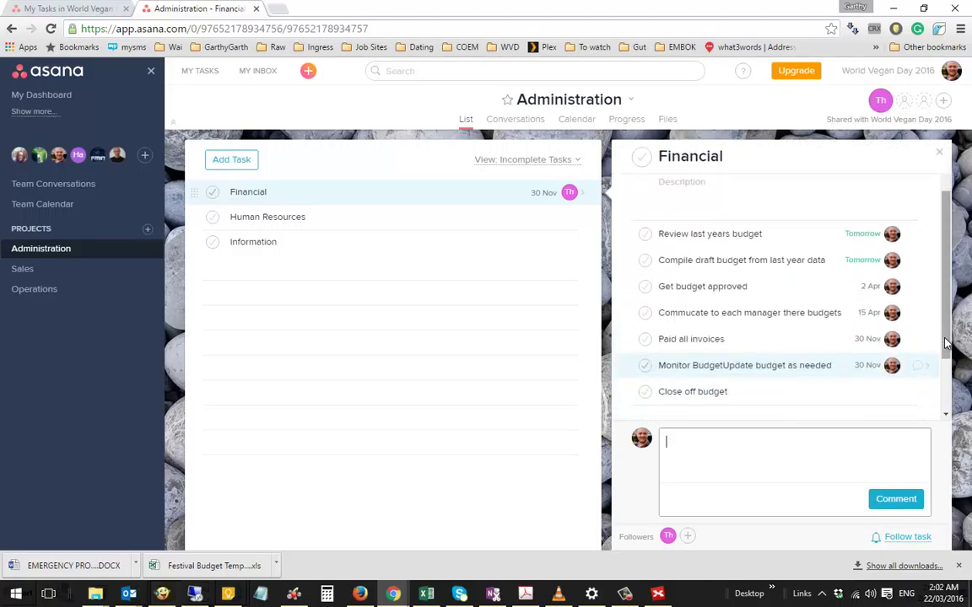
left_click(764, 397)
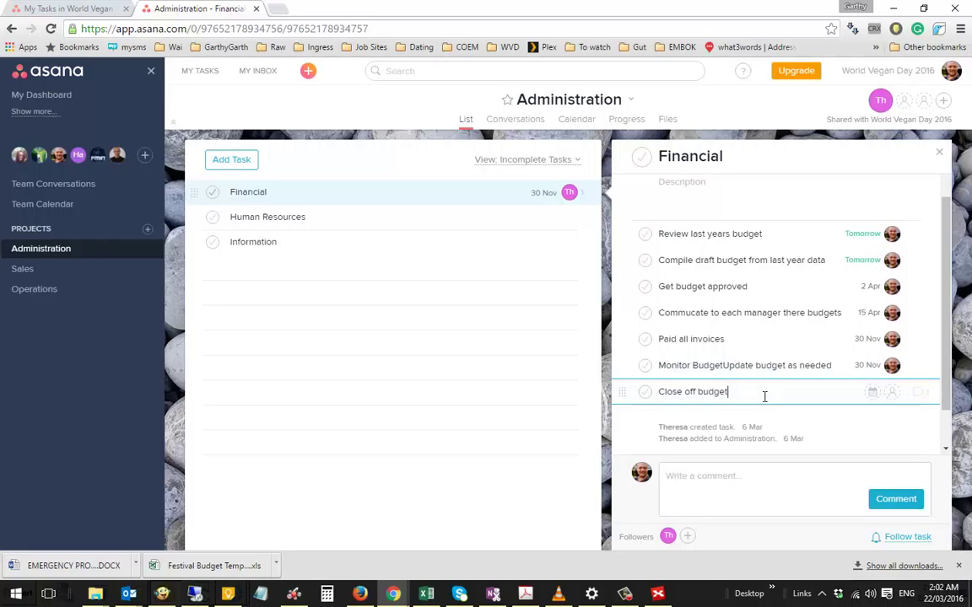
left_click(196, 220)
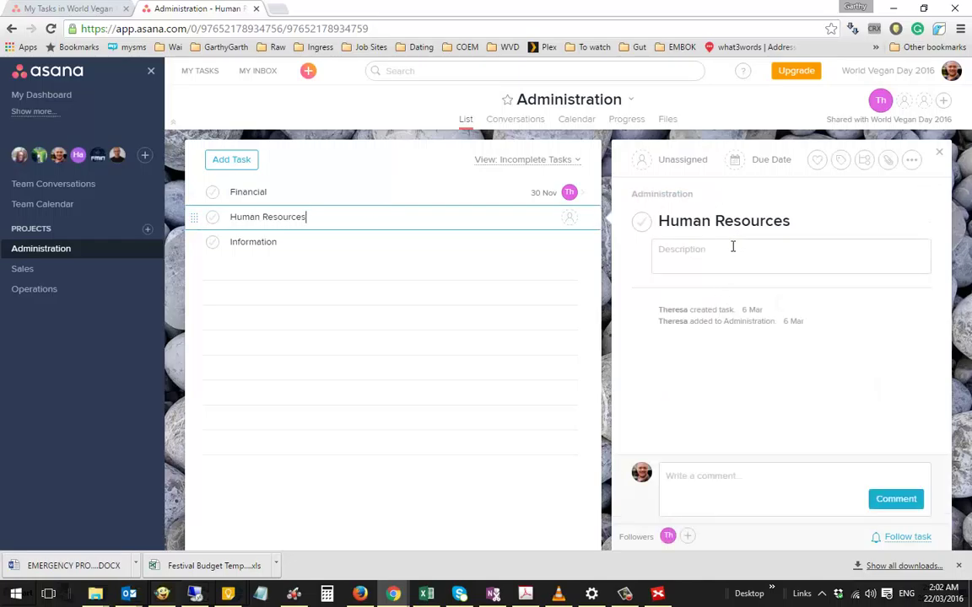
- Open the Exhibitors task in the Sales project and expand the team's full list of people
left_click(36, 274)
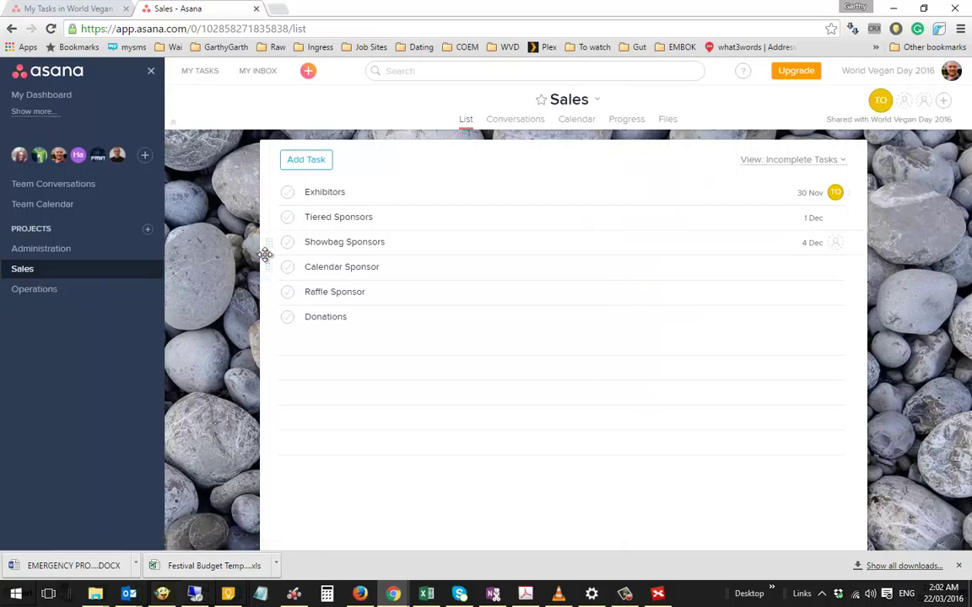
left_click(272, 192)
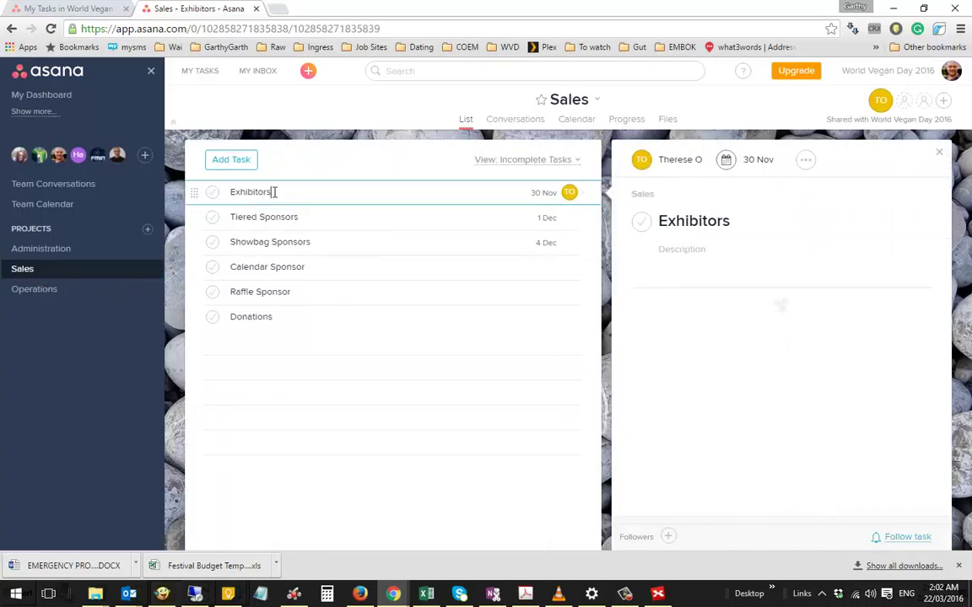
left_click(120, 152)
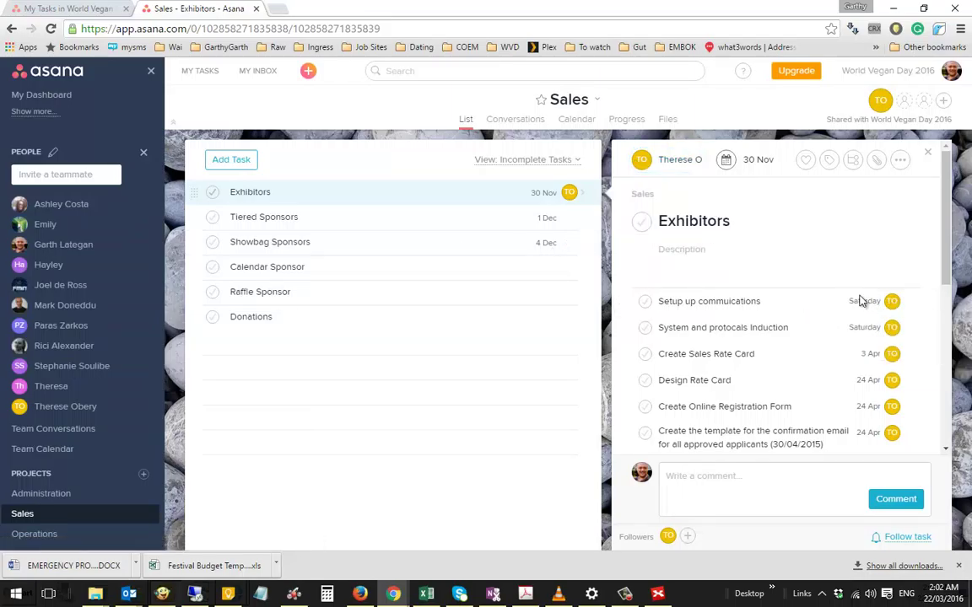
- Reassign the "Setup up commuications", "System and protocals Induction" and "Create Sales Rate Card" subtasks to the second teammate in the people list
left_click(891, 302)
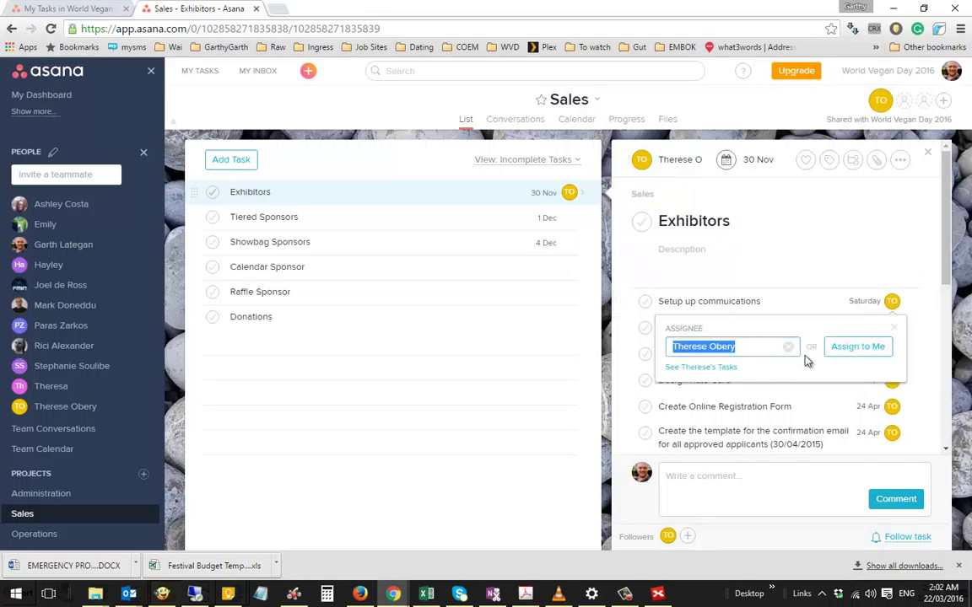
type("emil")
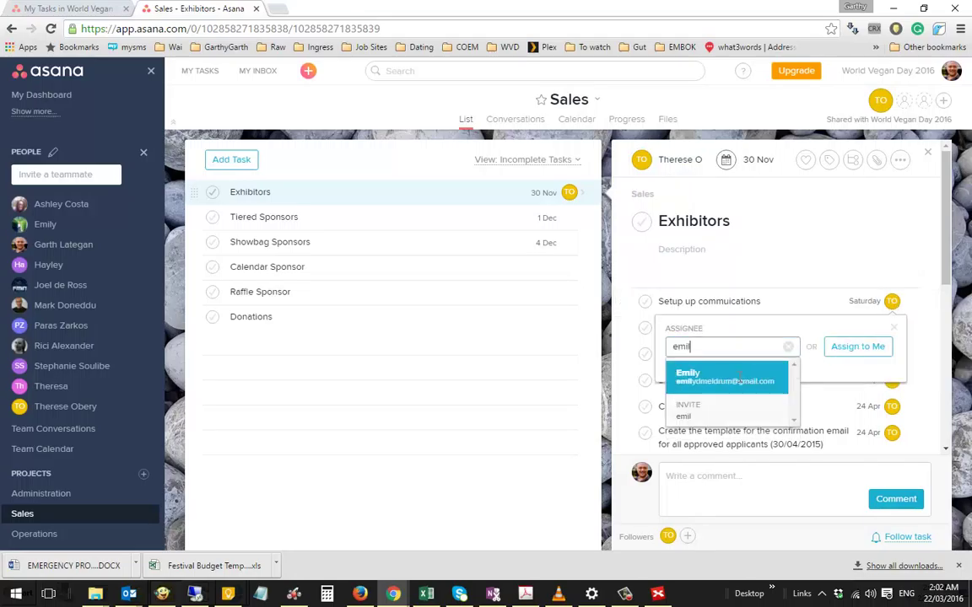
key("Return")
left_click(892, 328)
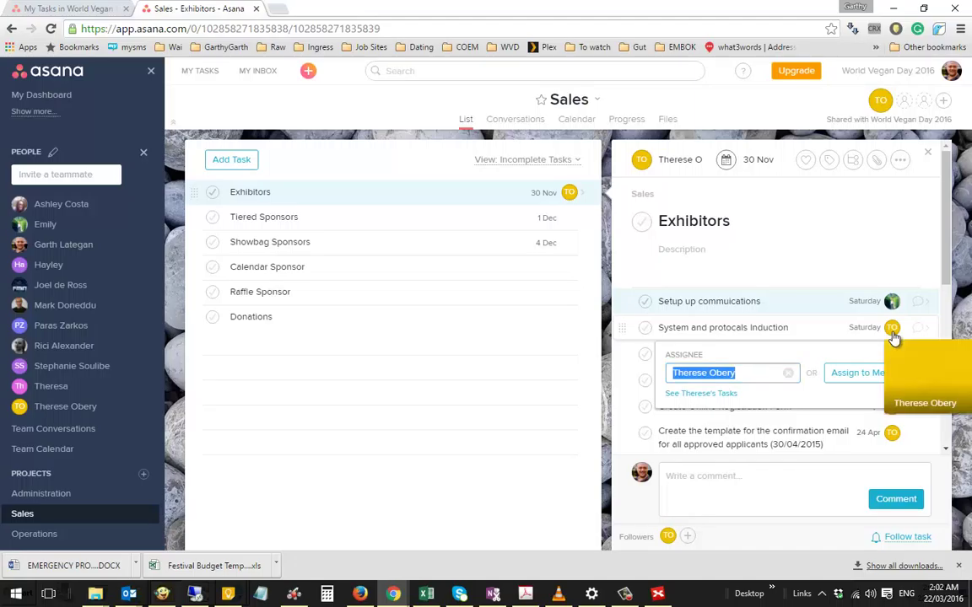
type("e")
key("Return")
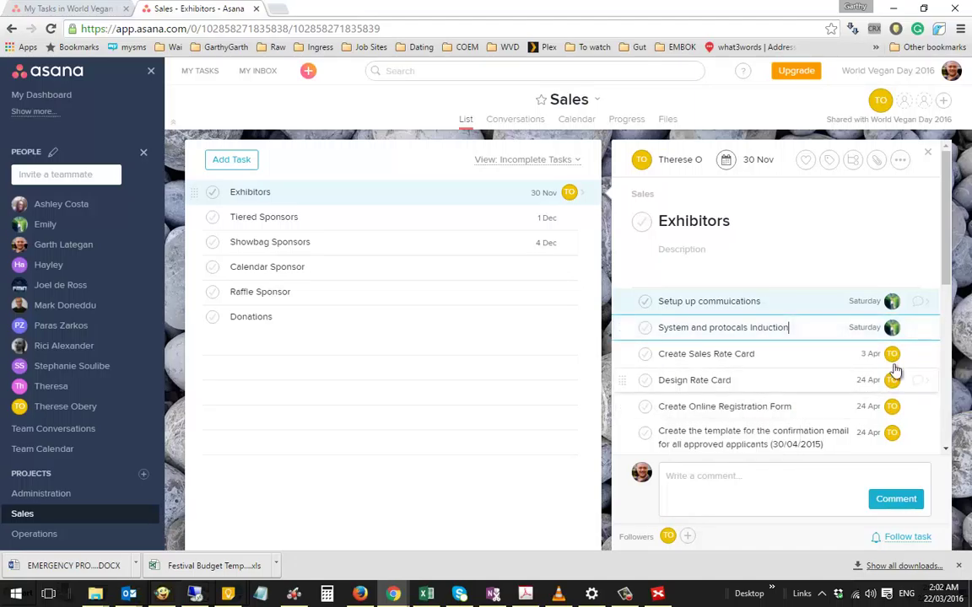
left_click(892, 353)
type("e")
key("Return")
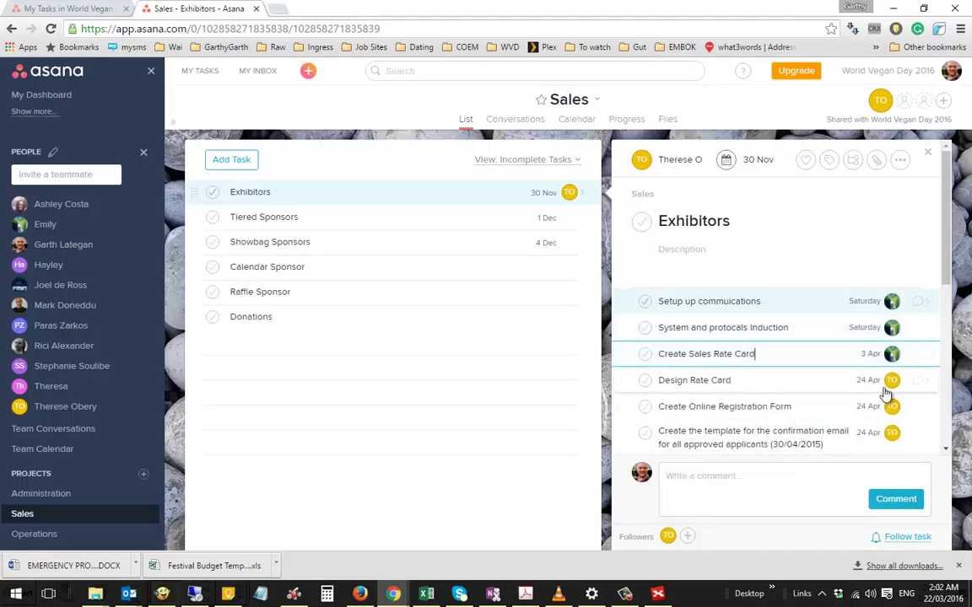
- Reassign the "Design Rate Card", "Create Online Registration Form" and confirmation email template subtasks to the same second-listed teammate
left_click(892, 381)
type("e")
key("Return")
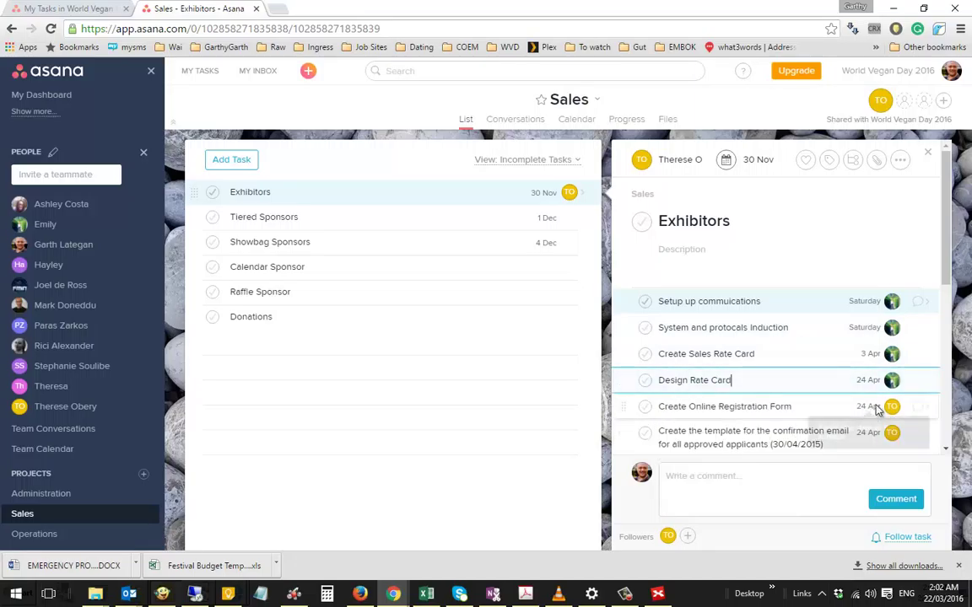
left_click(891, 407)
type("e")
key("Return")
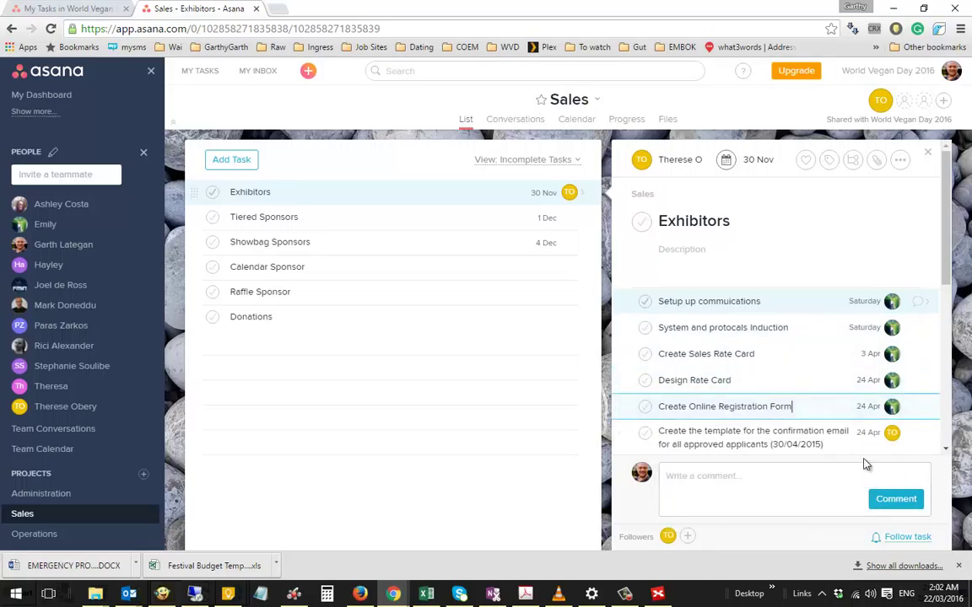
left_click(892, 432)
type("e")
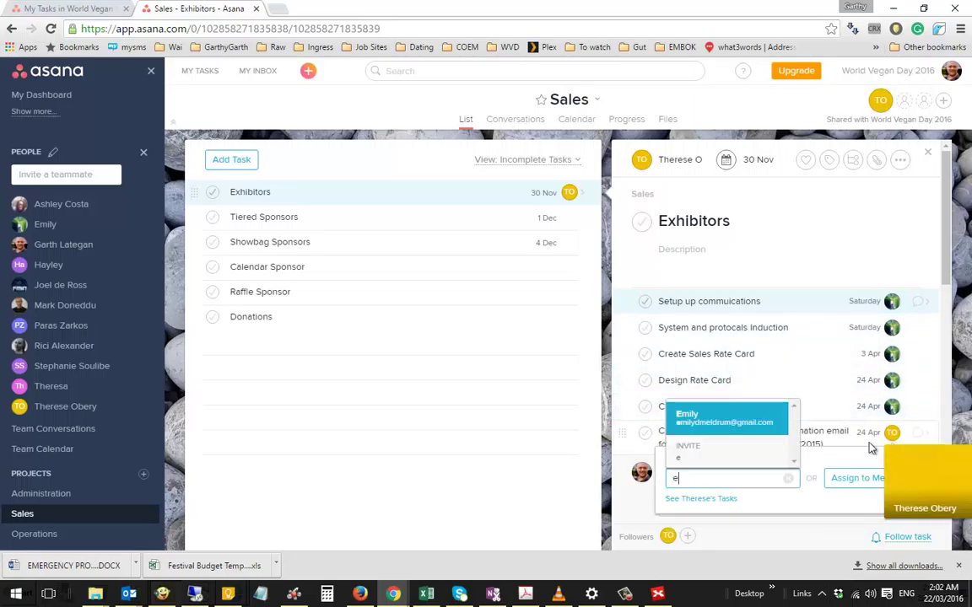
left_click(701, 417)
- Reassign both "Early Bird Registrations" subtasks and the "Standard Price Registrations" subtask of Exhibitors to the second teammate in the people list
scroll(784, 352, "down", 2)
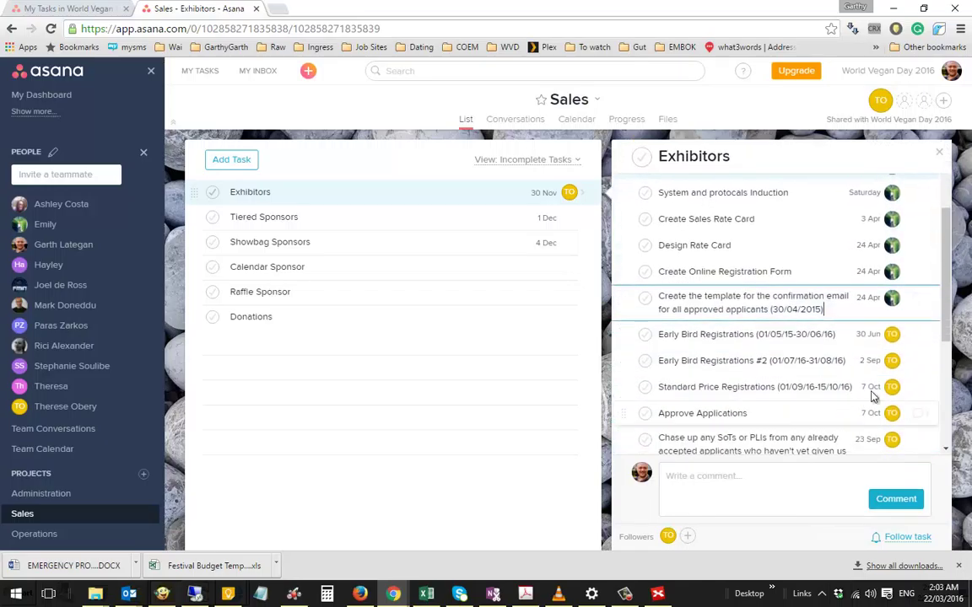
left_click(892, 334)
type("e")
left_click(721, 406)
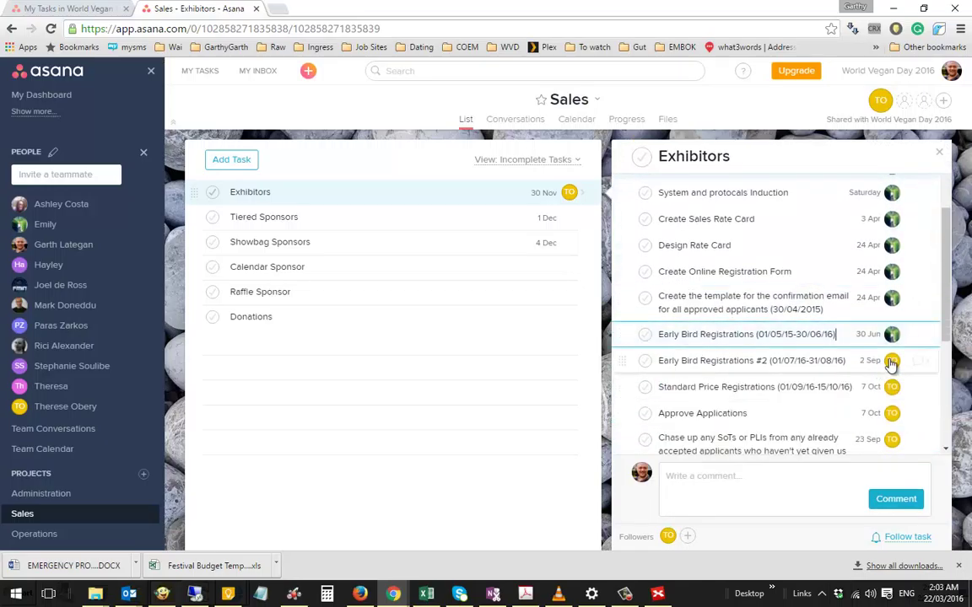
left_click(891, 360)
type("e")
left_click(731, 439)
left_click(891, 386)
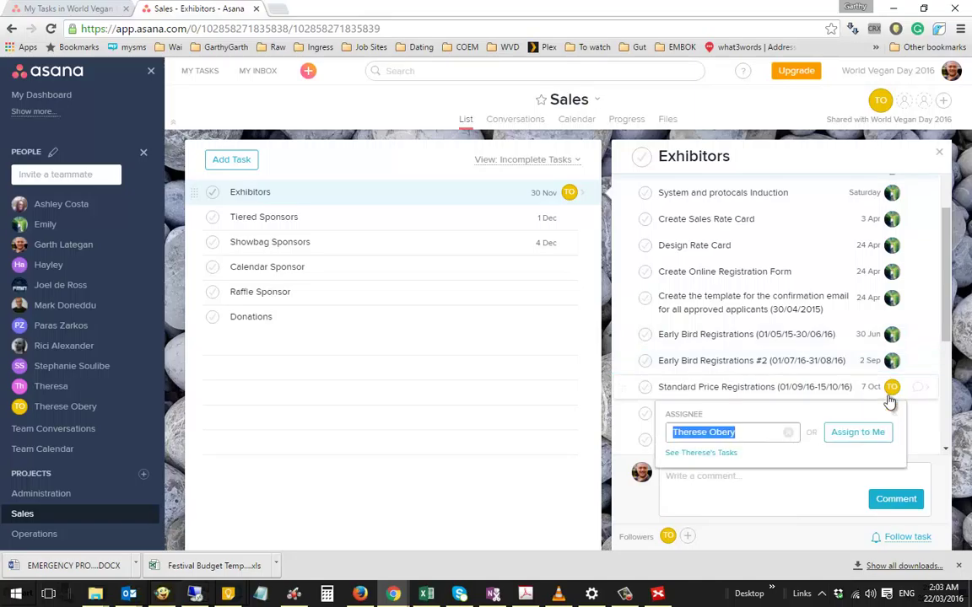
type("e")
left_click(709, 460)
- Reassign the "Approve Applications" and "Chase up any SoTs or PLIs" subtasks to the same second-listed teammate
scroll(892, 430, "down", 2)
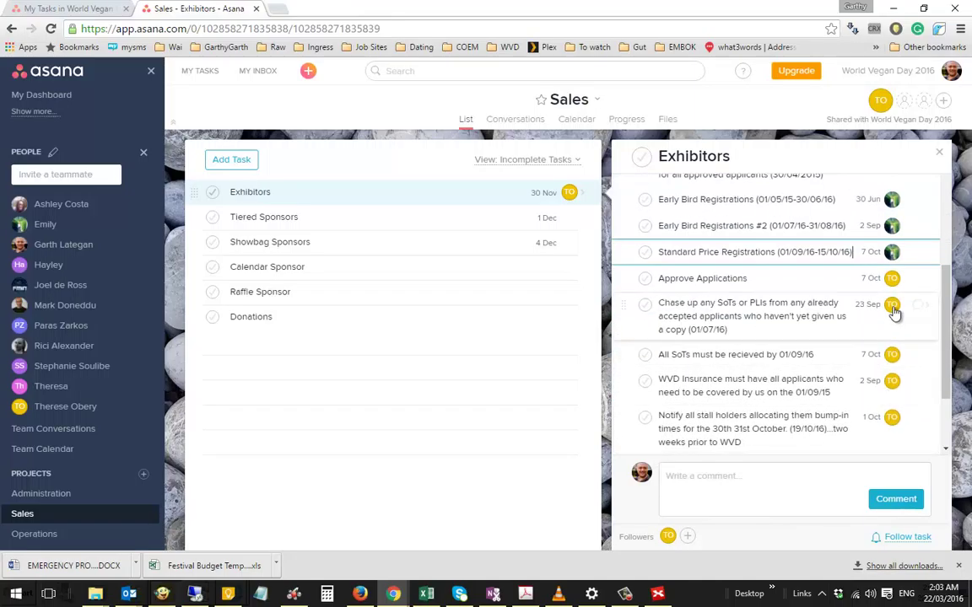
left_click(893, 310)
type("e")
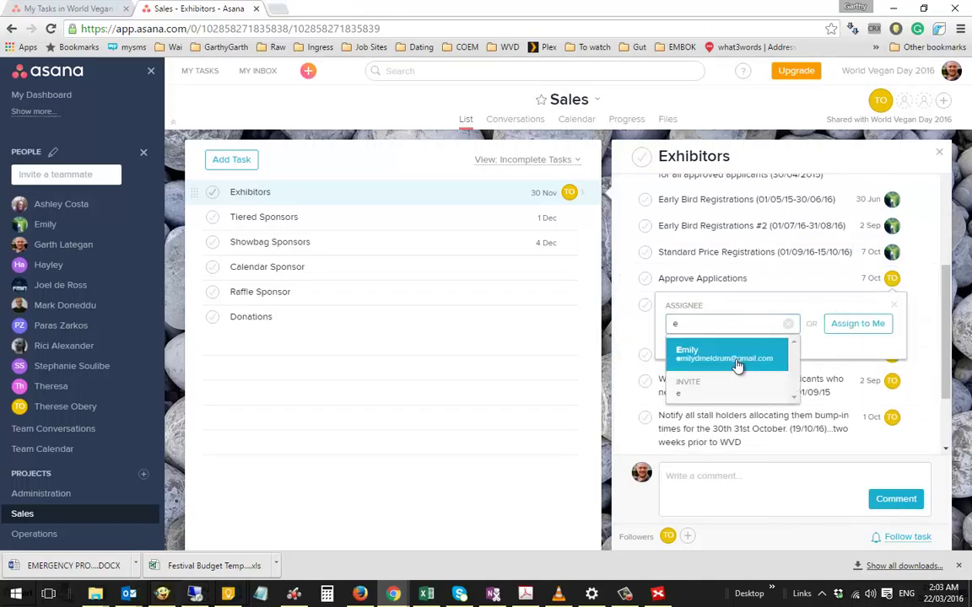
left_click(776, 361)
left_click(892, 304)
type("e")
key("Return")
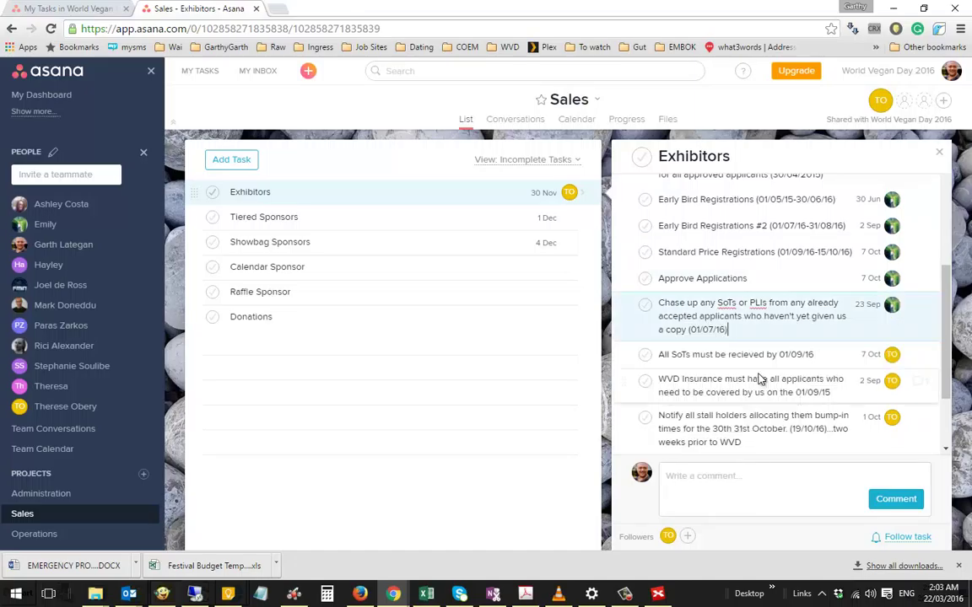
left_click(903, 354)
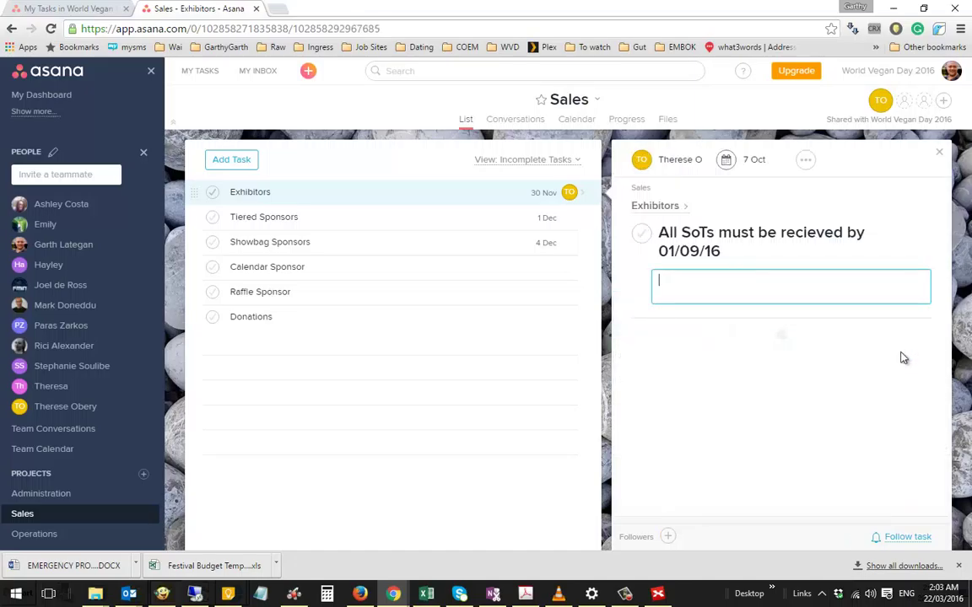
left_click(939, 153)
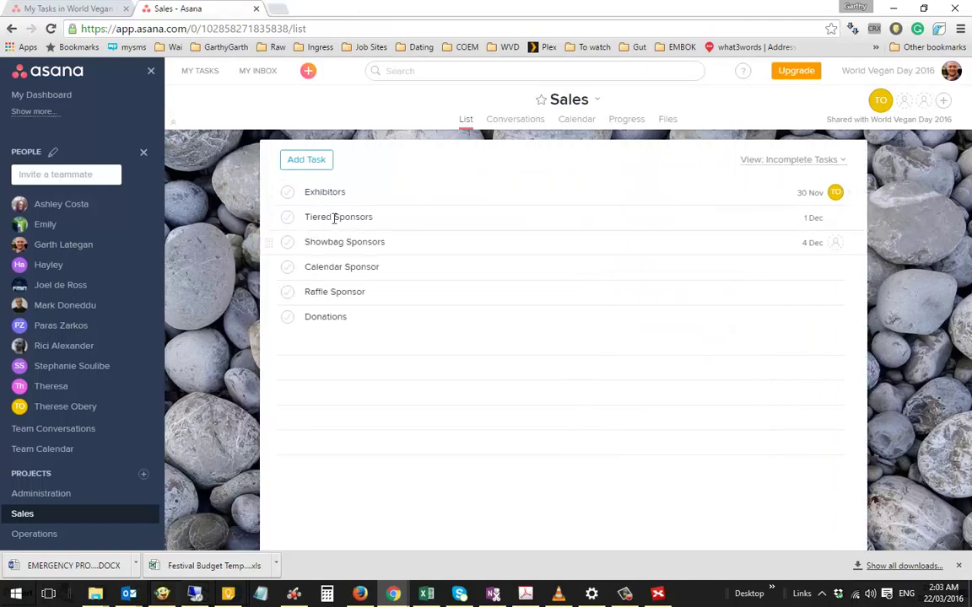
left_click(269, 192)
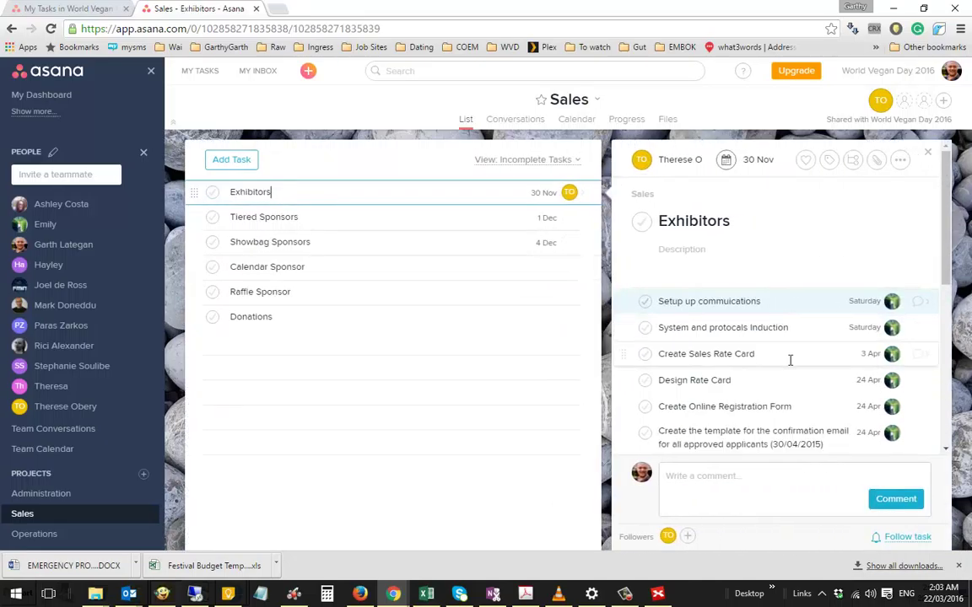
- Reassign the "All SoTs must be recieved by 01/09/16" and "WVD Insurance" subtasks of Exhibitors to the second-listed teammate
scroll(801, 371, "down", 5)
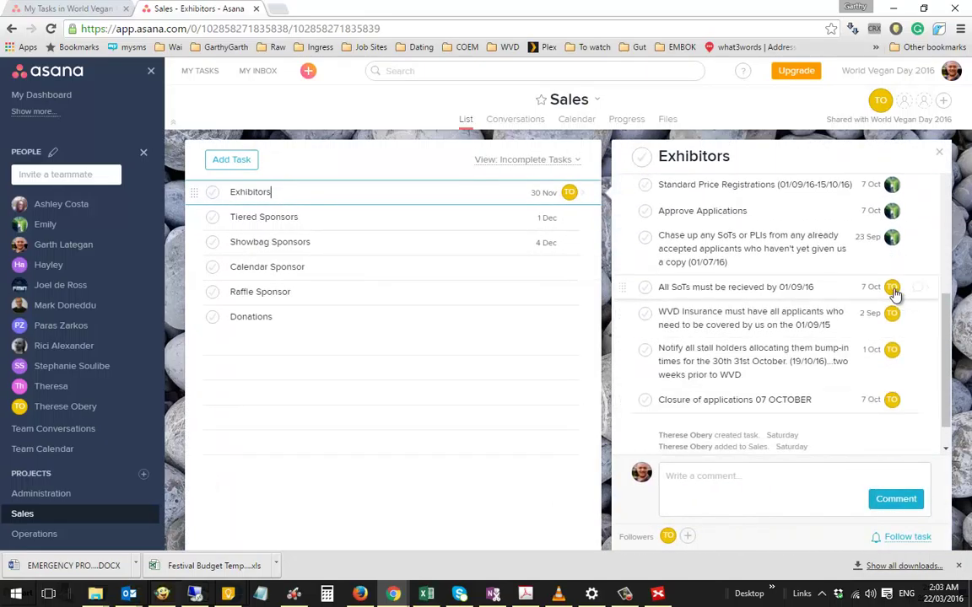
left_click(892, 286)
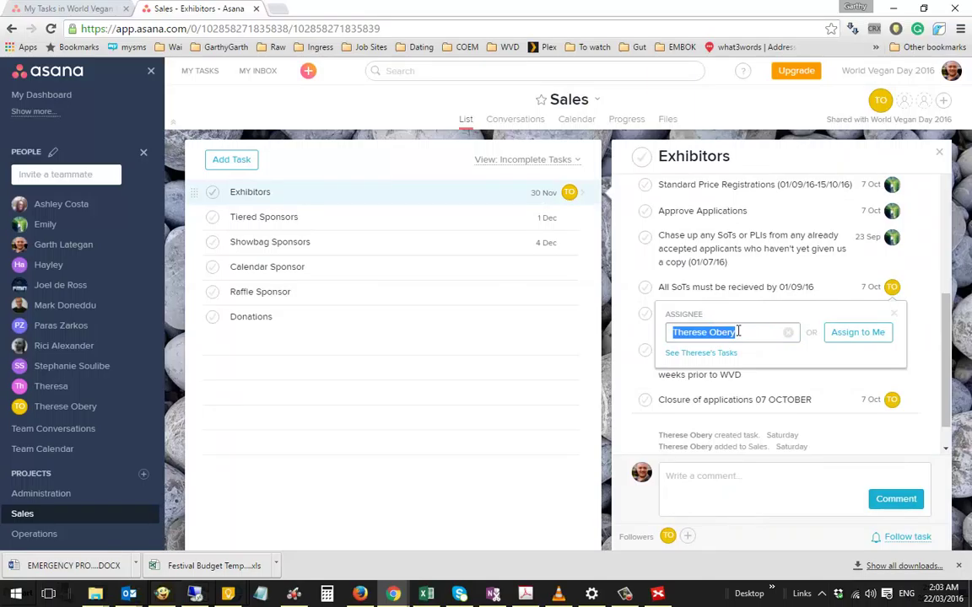
type("e")
left_click(717, 362)
left_click(892, 314)
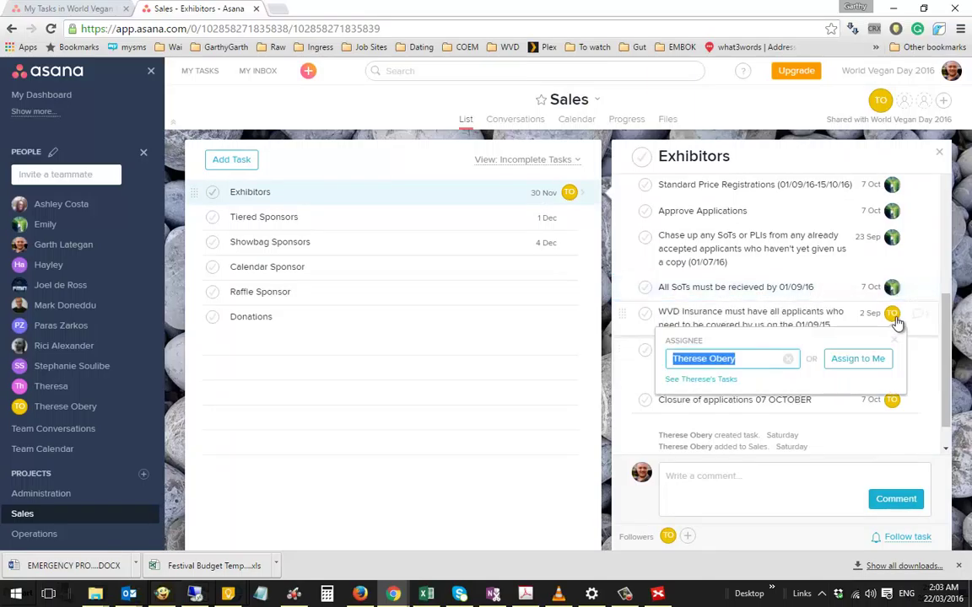
type("e")
key("Return")
- Reassign the "Notify all stall holders" and "Closure of applications 07 OCTOBER" subtasks to the second-listed teammate and look over the Exhibitors subtask list
left_click(890, 351)
type("e")
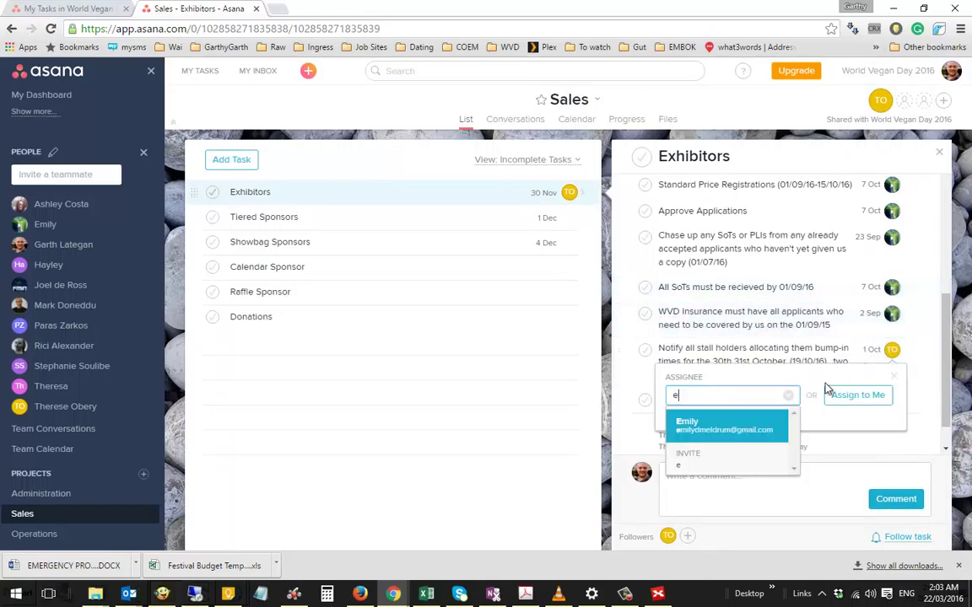
key("Return")
scroll(893, 390, "down", 1)
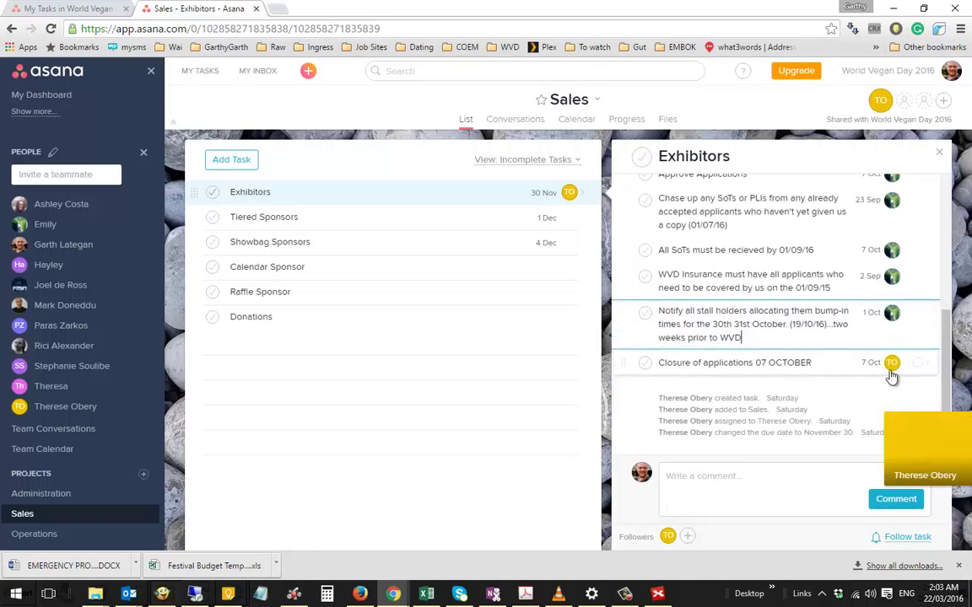
left_click(892, 363)
type("e")
left_click(735, 434)
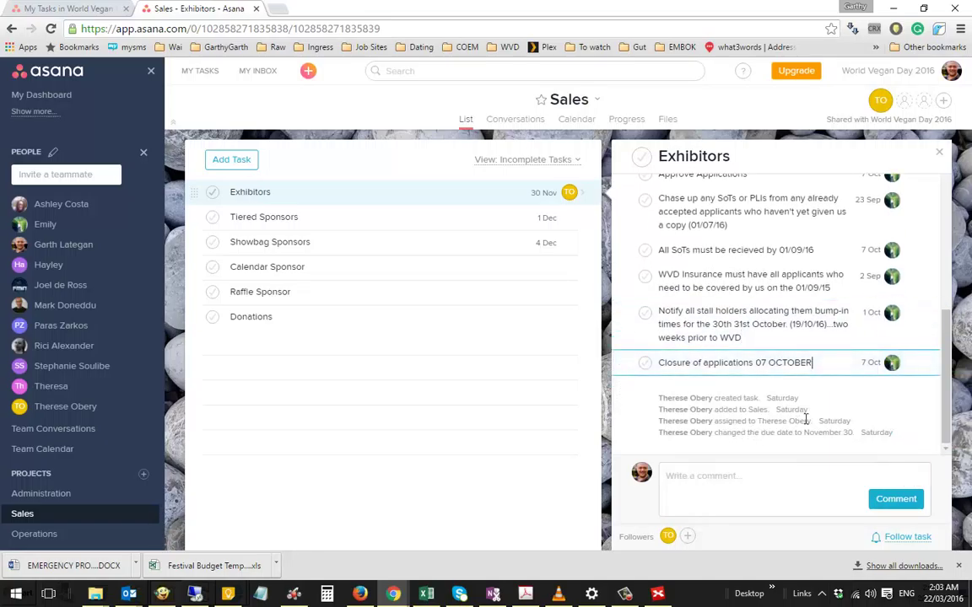
scroll(806, 420, "up", 10)
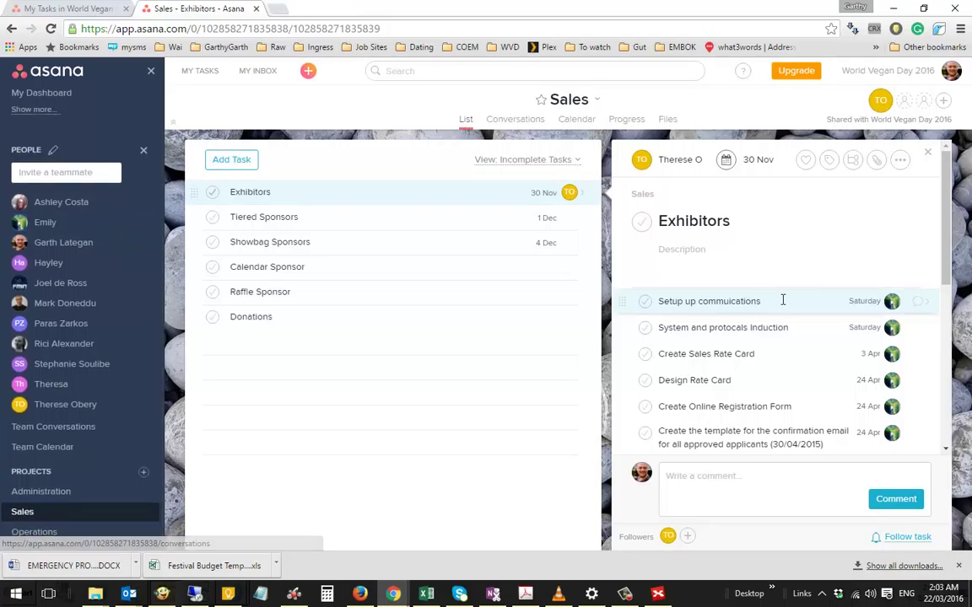
scroll(783, 300, "down", 5)
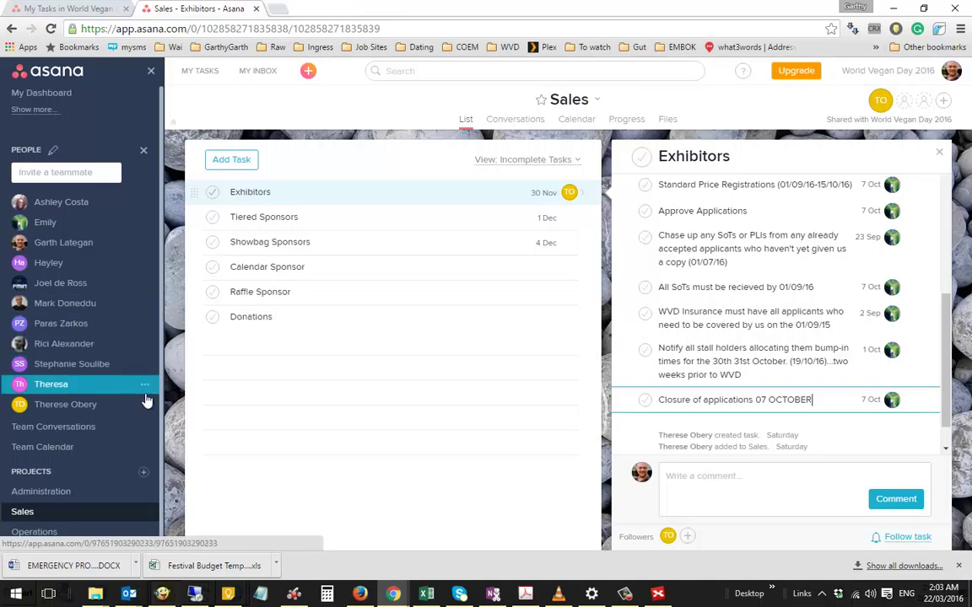
- Collapse the expanded people list and create a project named "Marketing" shared with World Vegan Day 2016
left_click(373, 483)
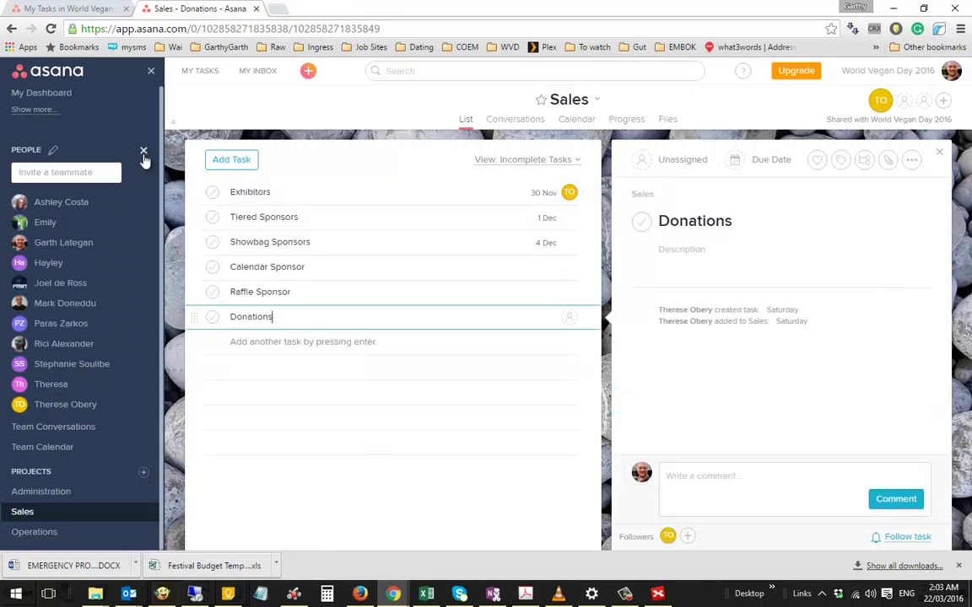
left_click(143, 153)
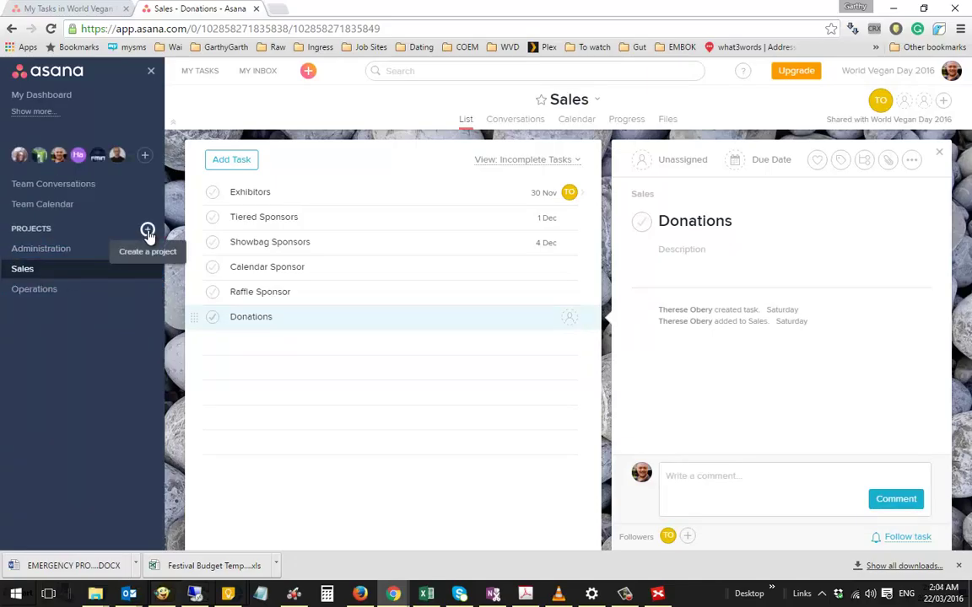
left_click(147, 231)
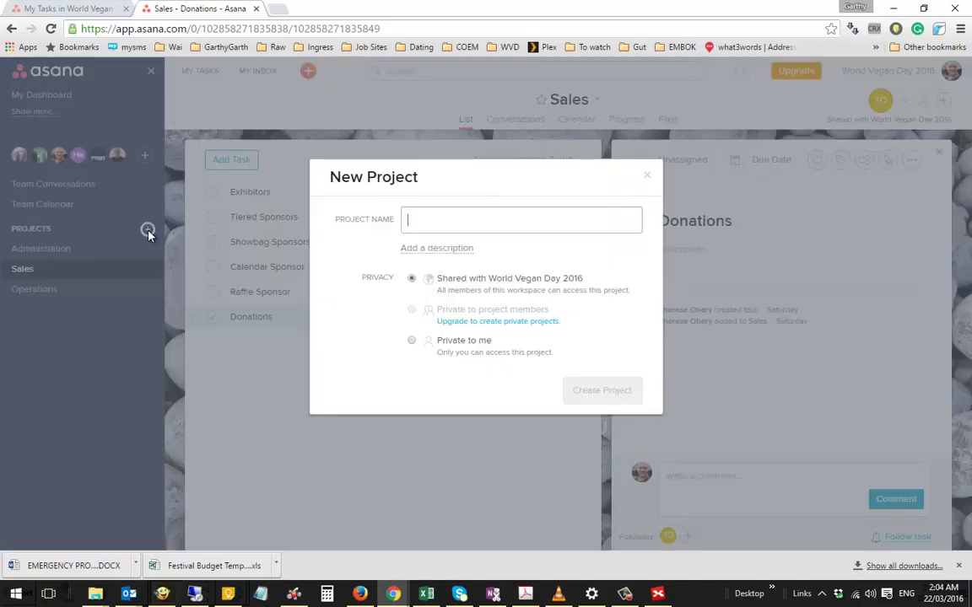
type("Marketing")
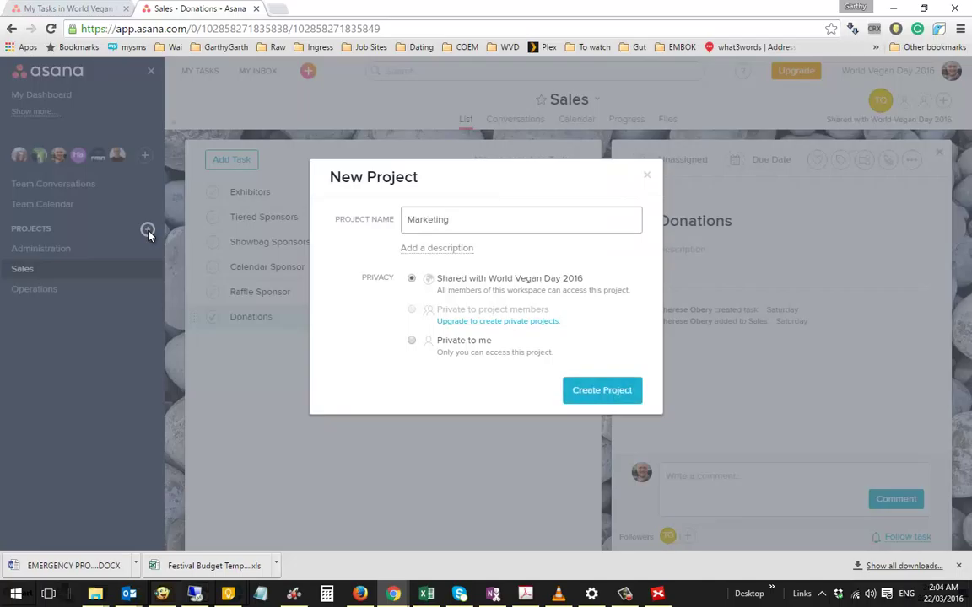
left_click(602, 390)
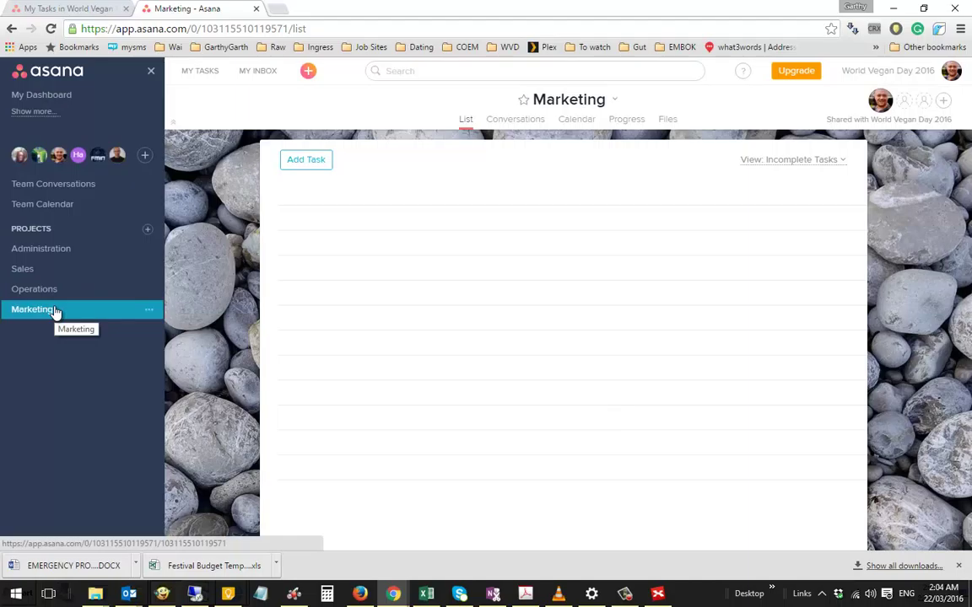
- Switch to the org chart in XMind and examine the expanded subtopics of Poster under Marketing's Materials branch
left_click(661, 596)
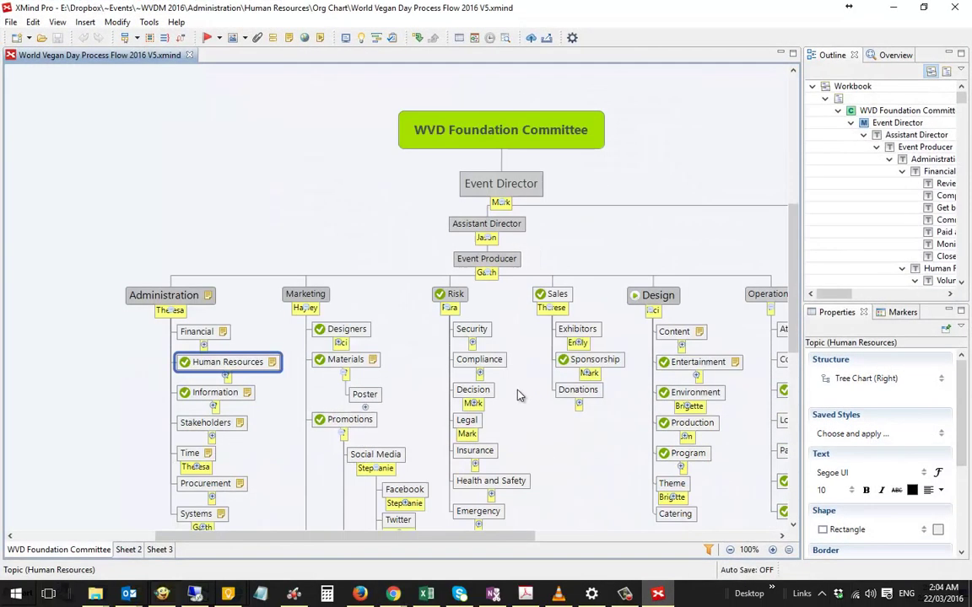
scroll(519, 395, "down", 3)
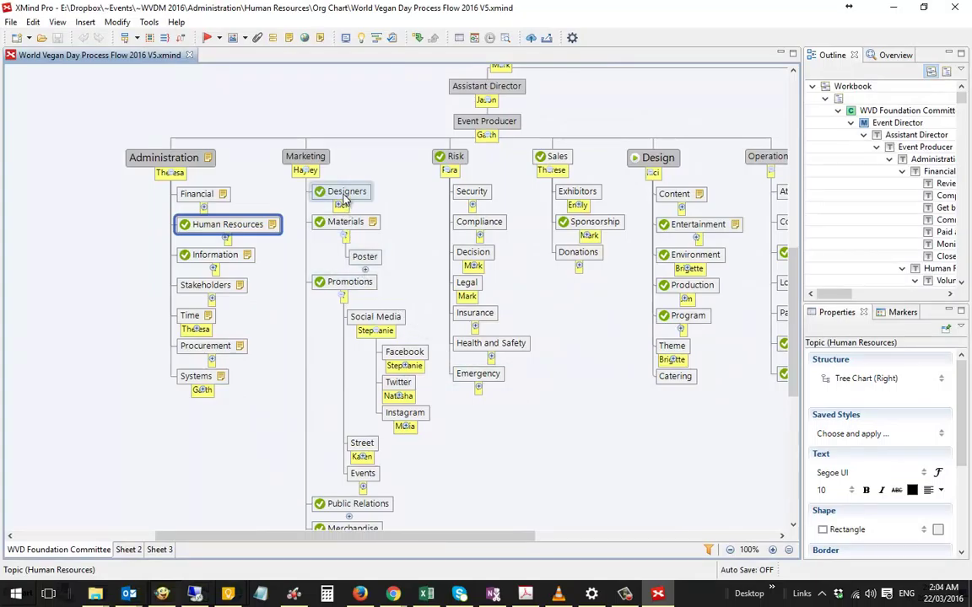
left_click(345, 197)
left_click(365, 260)
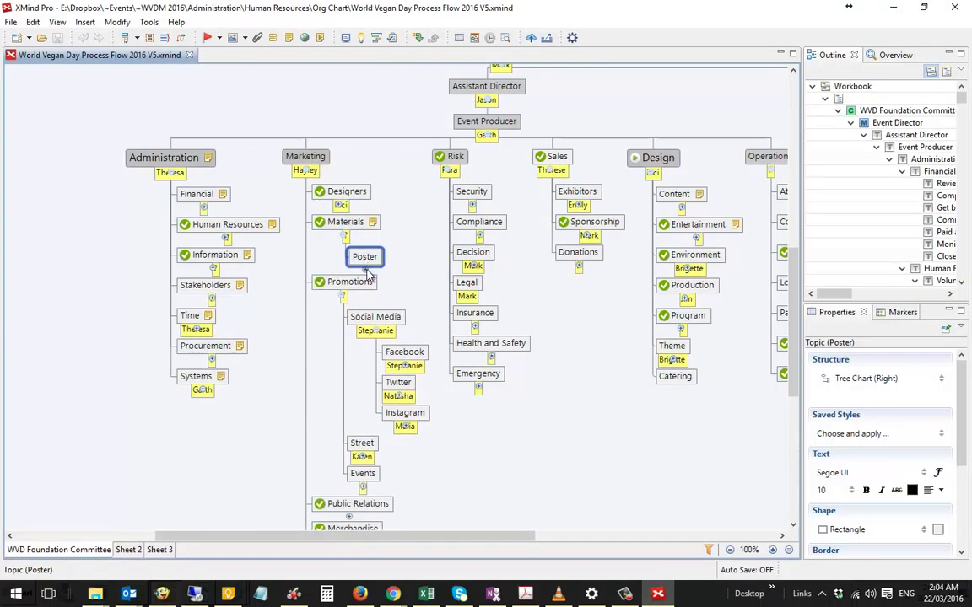
left_click(365, 271)
left_click(303, 223)
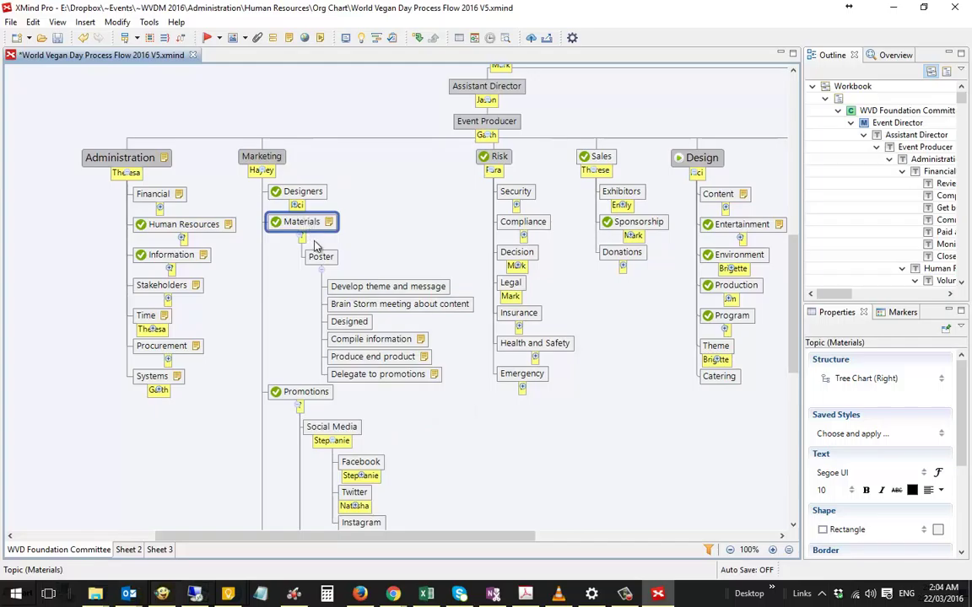
left_click(320, 268)
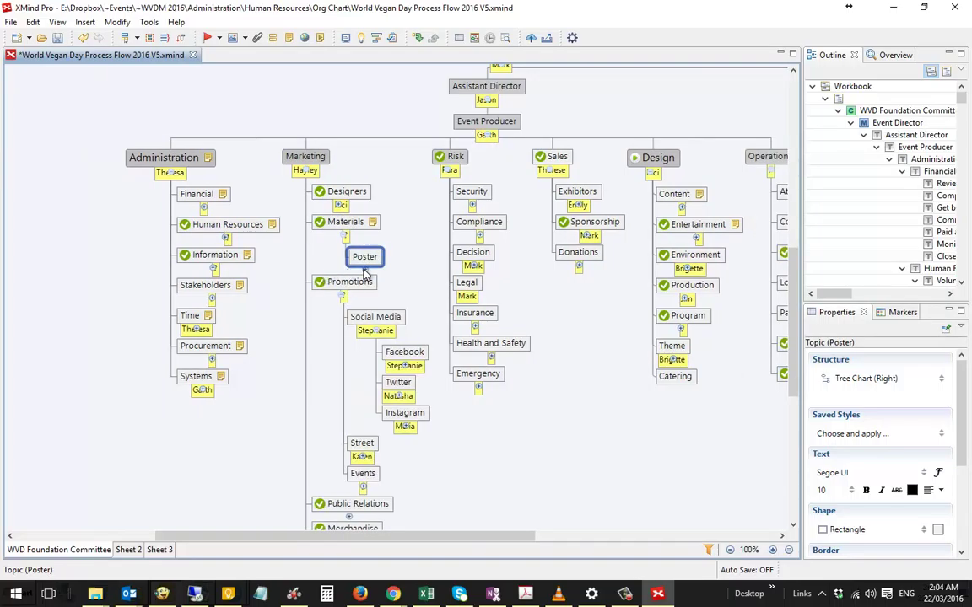
left_click(365, 270)
left_click(314, 223)
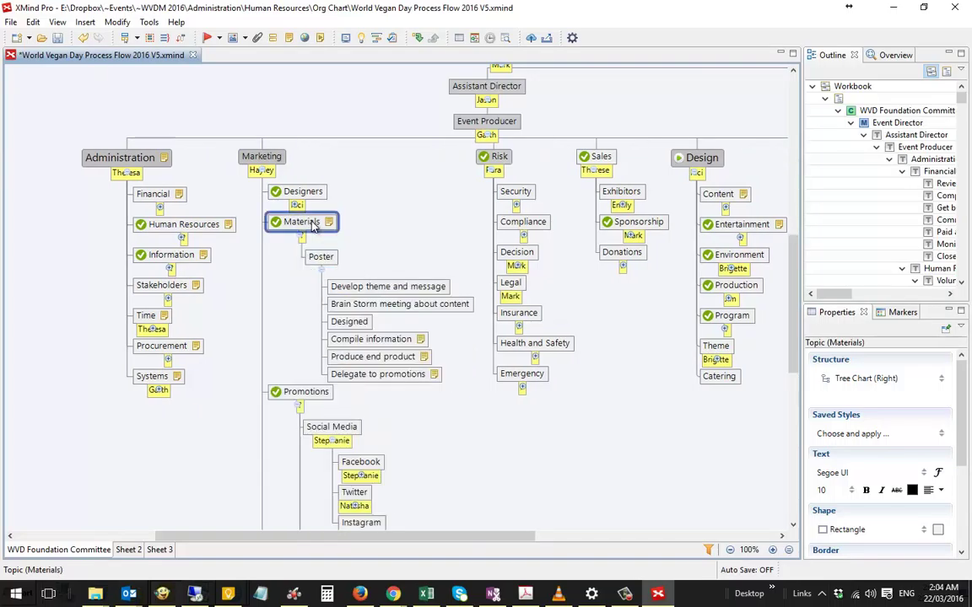
left_click(329, 261)
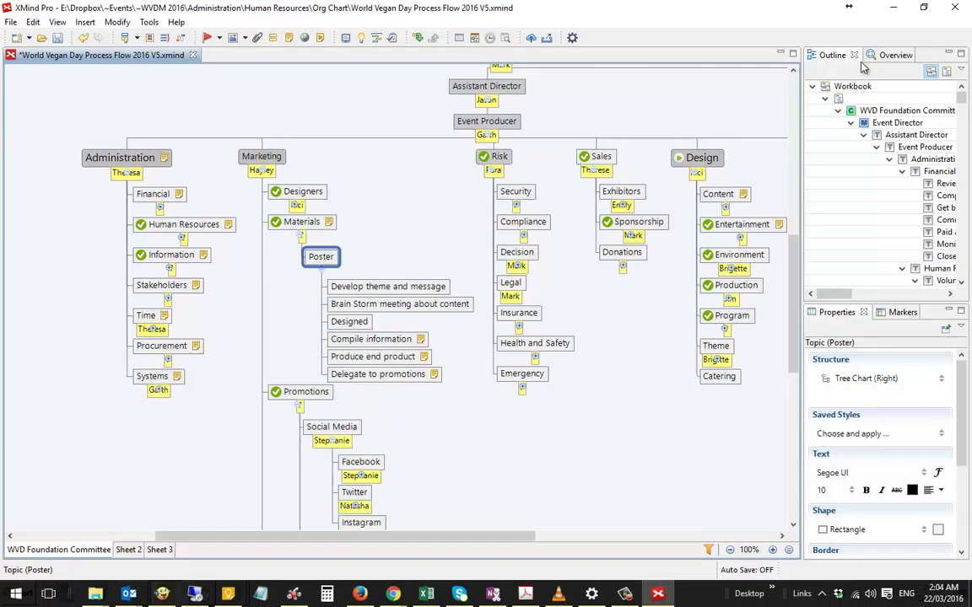
- Return to Asana and add a task named "Poster" to the Marketing project
left_click(893, 15)
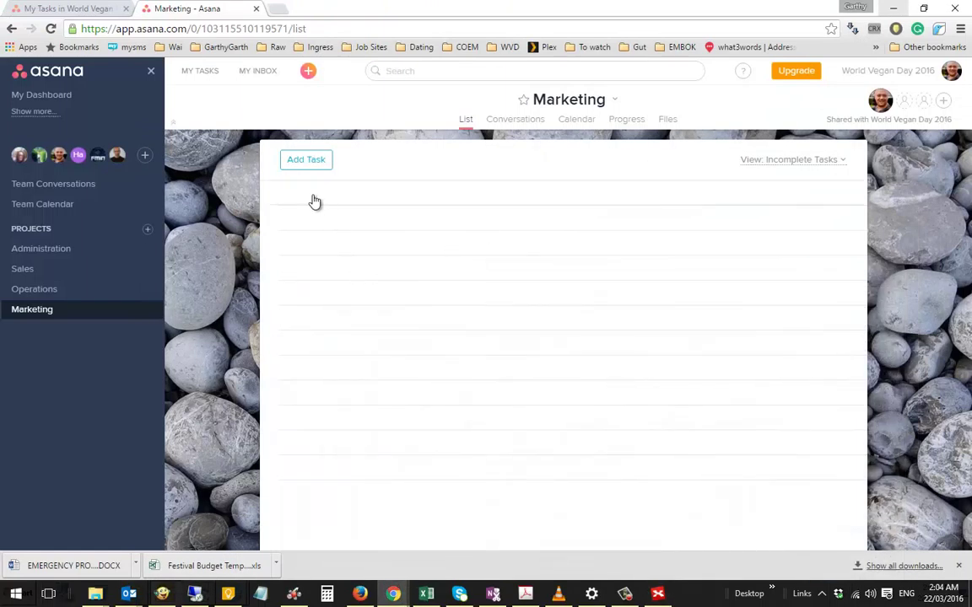
left_click(315, 191)
type("Postetr")
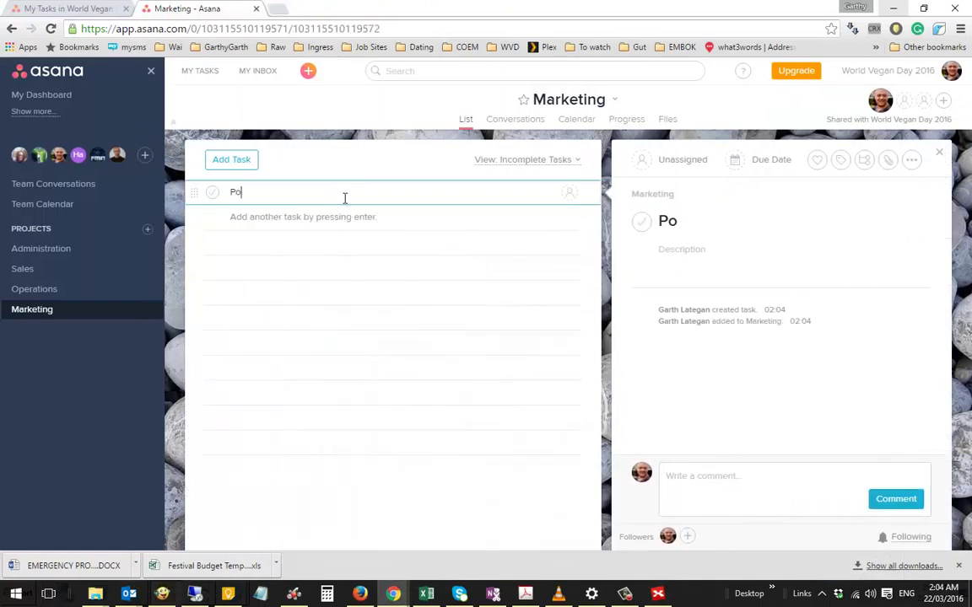
key("BackSpace")
key("BackSpace")
key("BackSpace")
type("er")
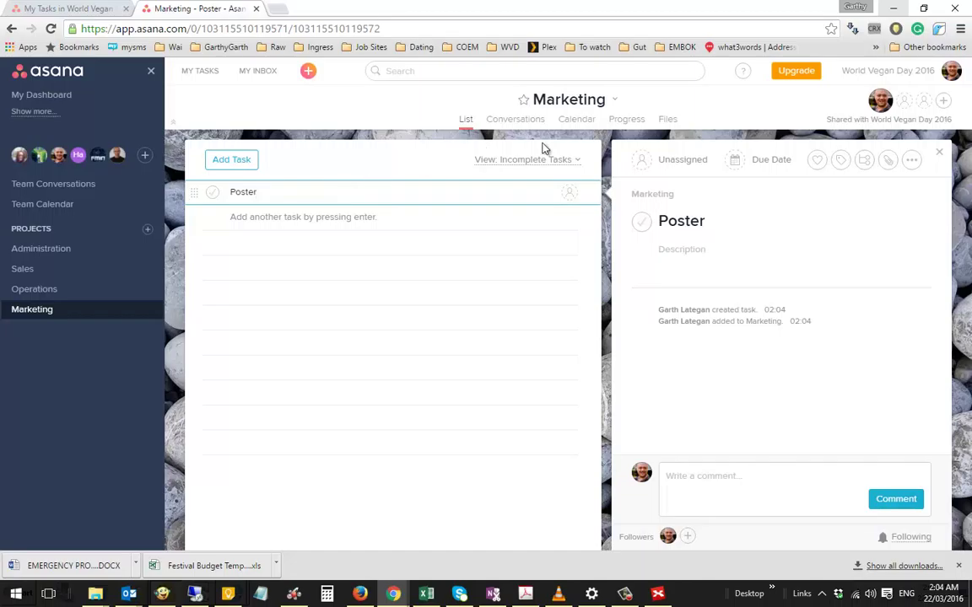
- Set the Poster task's due date to 15 April 2016
left_click(739, 162)
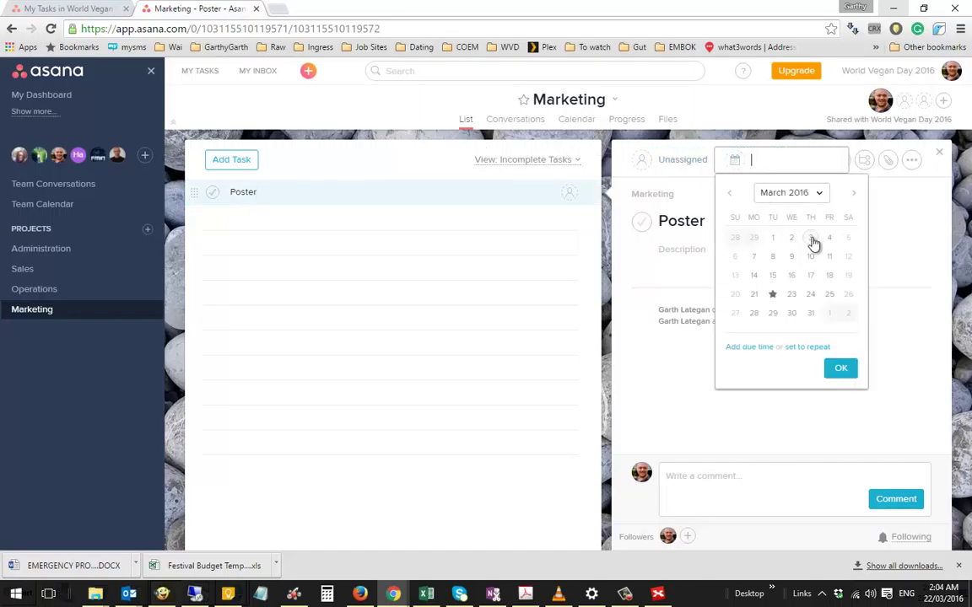
left_click(852, 194)
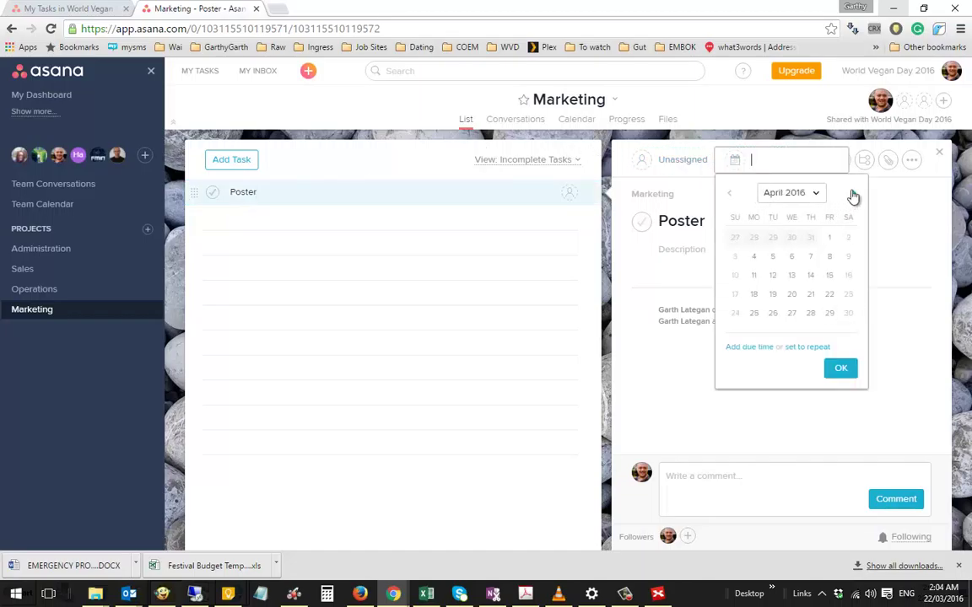
left_click(829, 276)
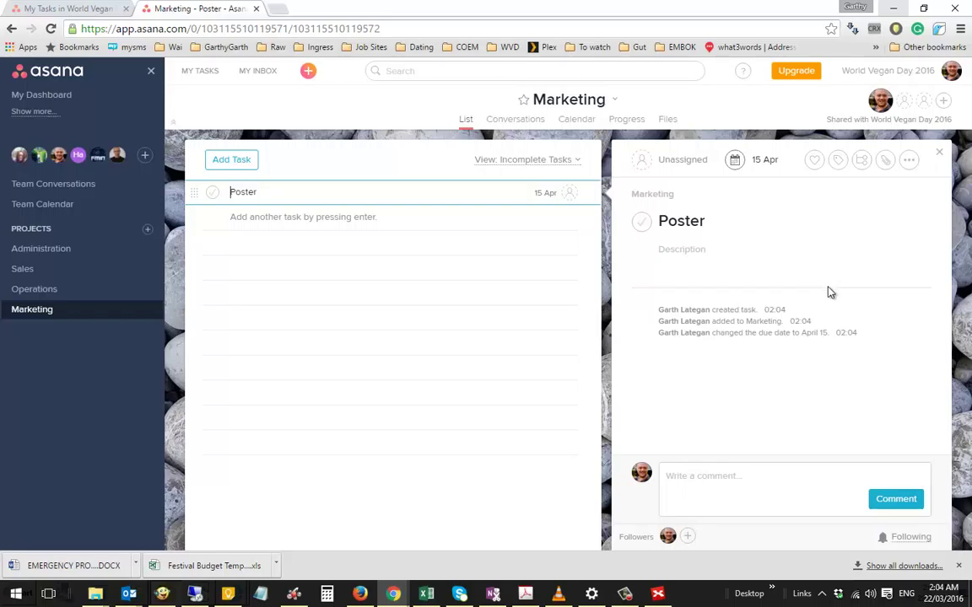
- Assign the Poster task to the team member listed under Designers in the org chart
left_click(680, 164)
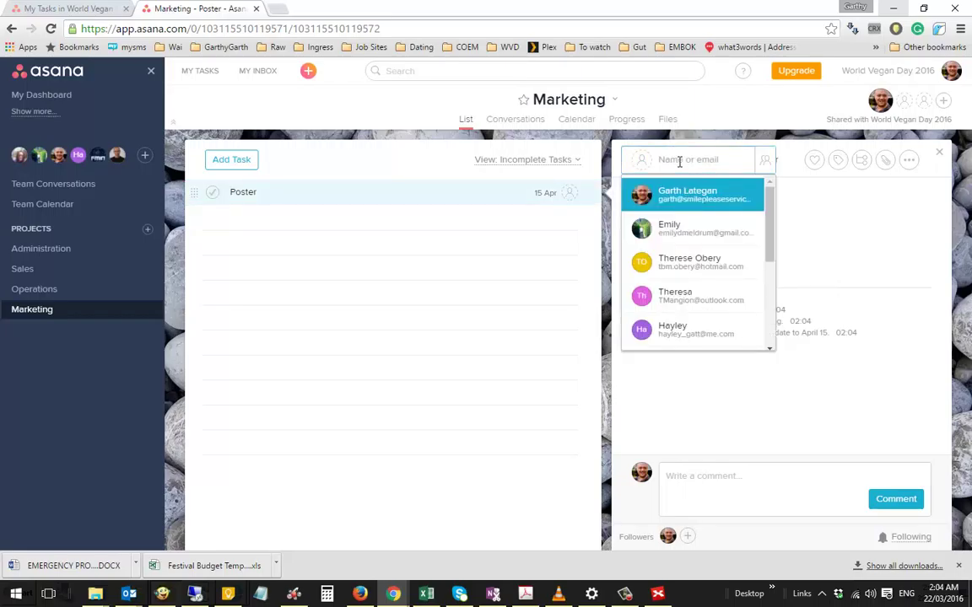
type("ric")
key("Return")
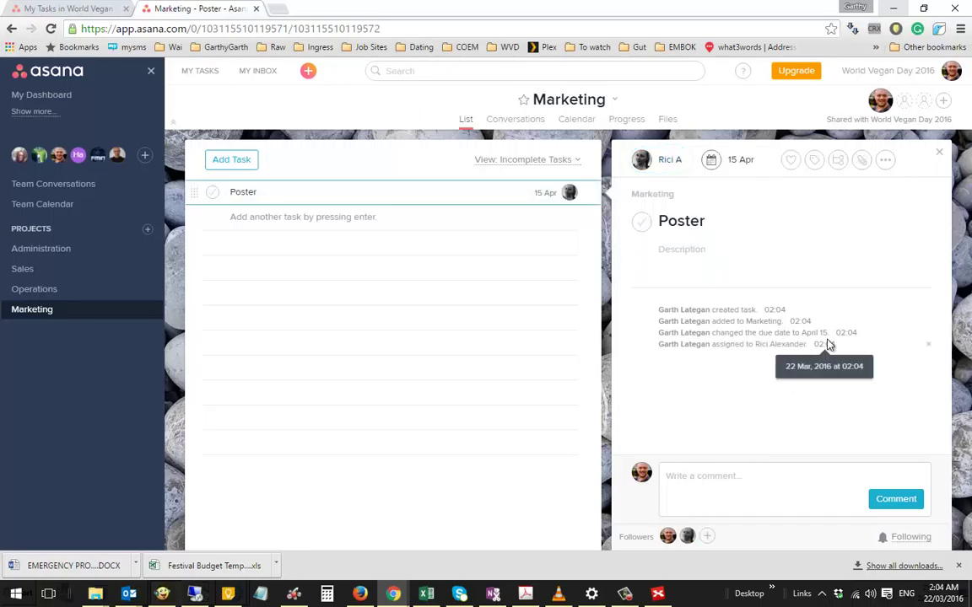
- Switch to the org chart in XMind and copy all of Poster's subtopics, from Develop theme and message to Delegate to promotions
key("alt+Tab")
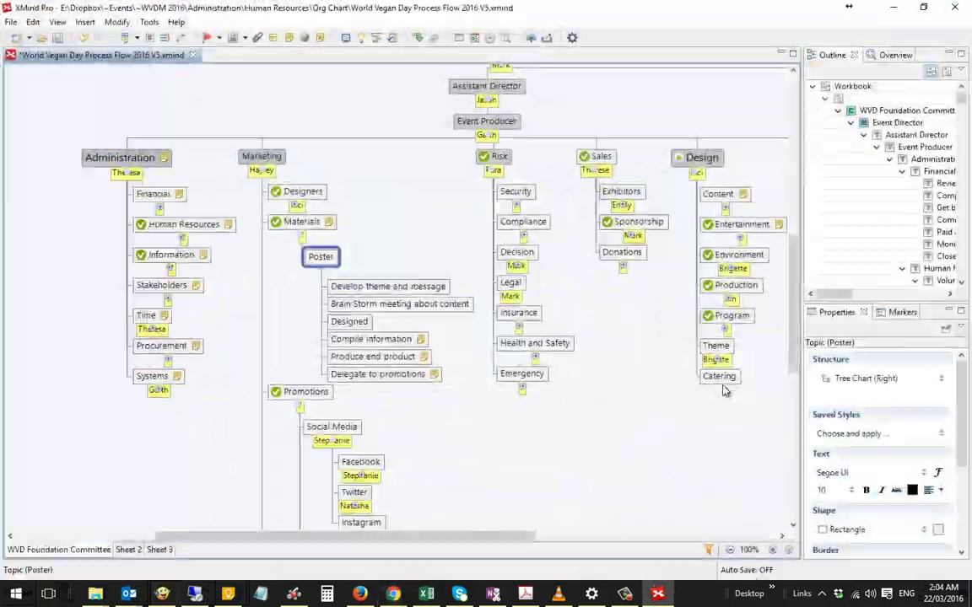
left_click_drag(350, 196, 387, 392)
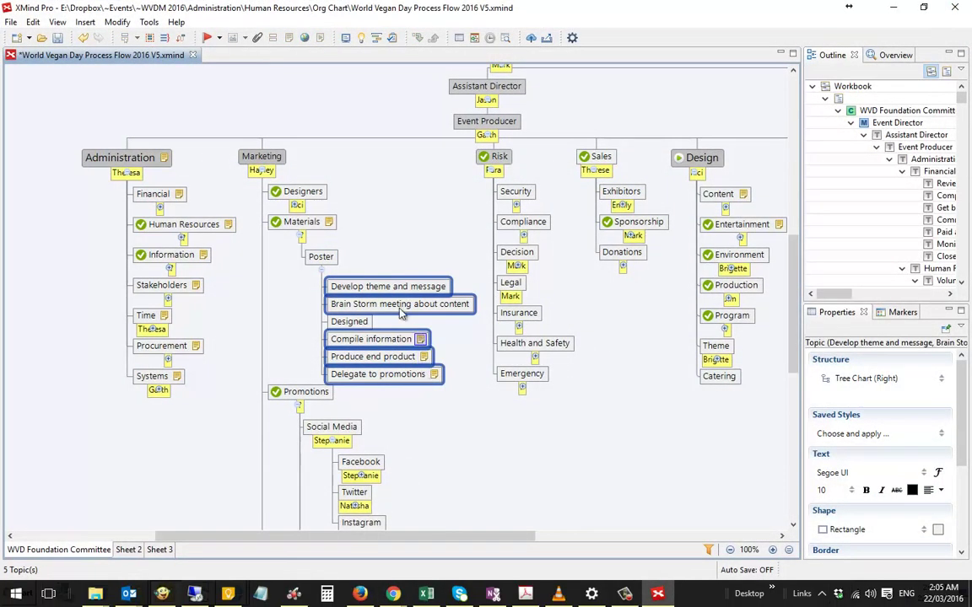
left_click(337, 240)
left_click(314, 222)
left_click(322, 258)
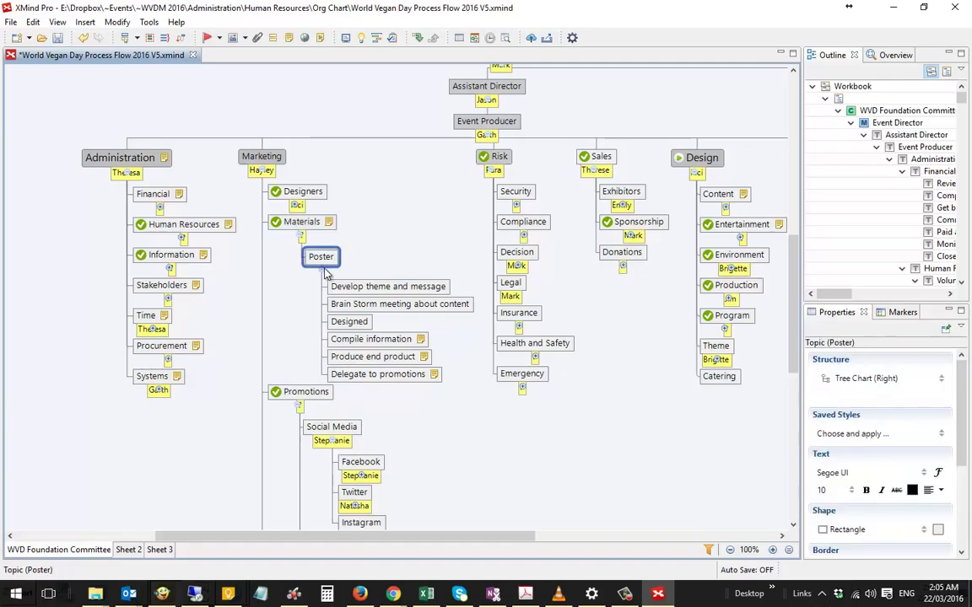
left_click(326, 270)
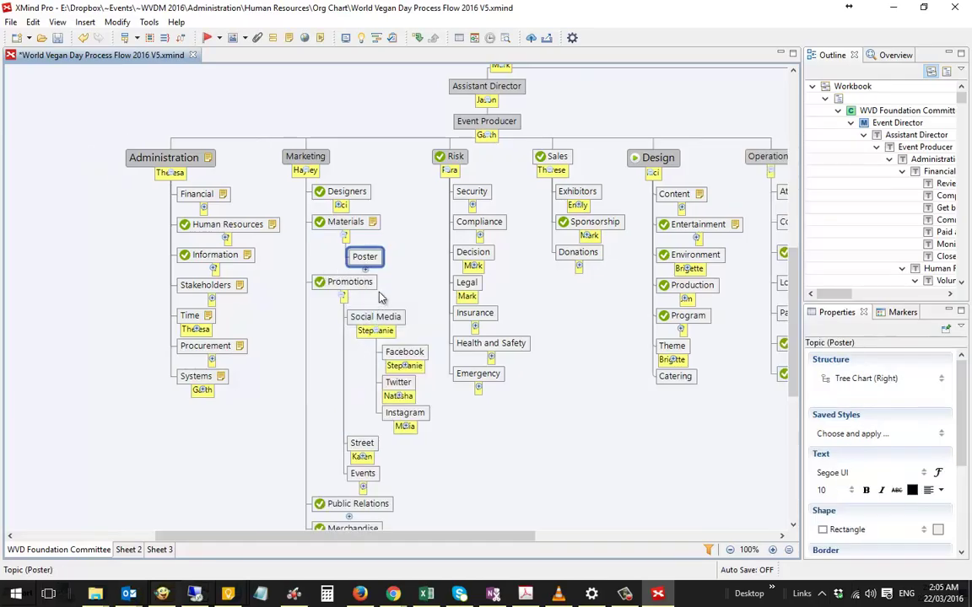
left_click(366, 270)
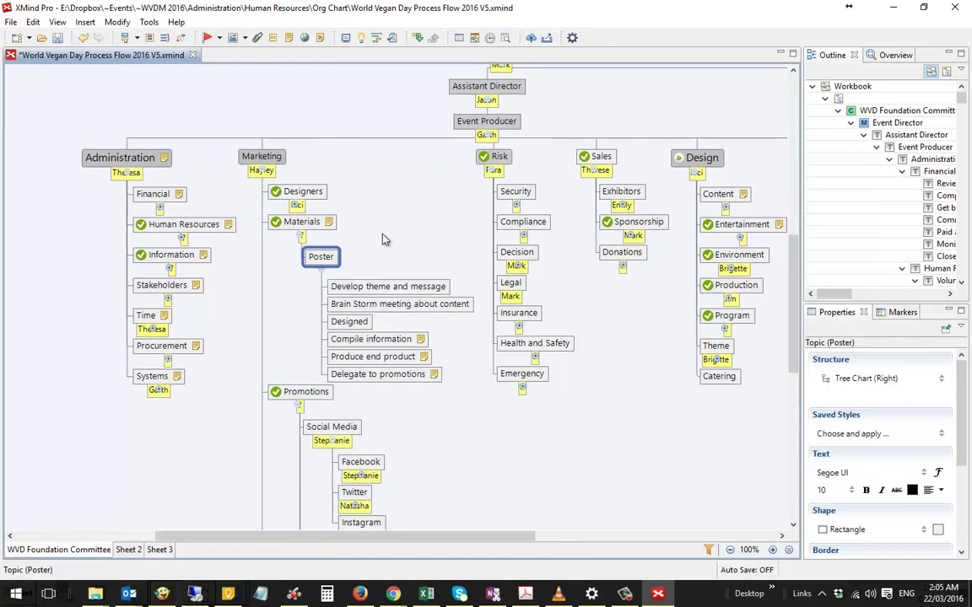
left_click_drag(381, 232, 387, 386)
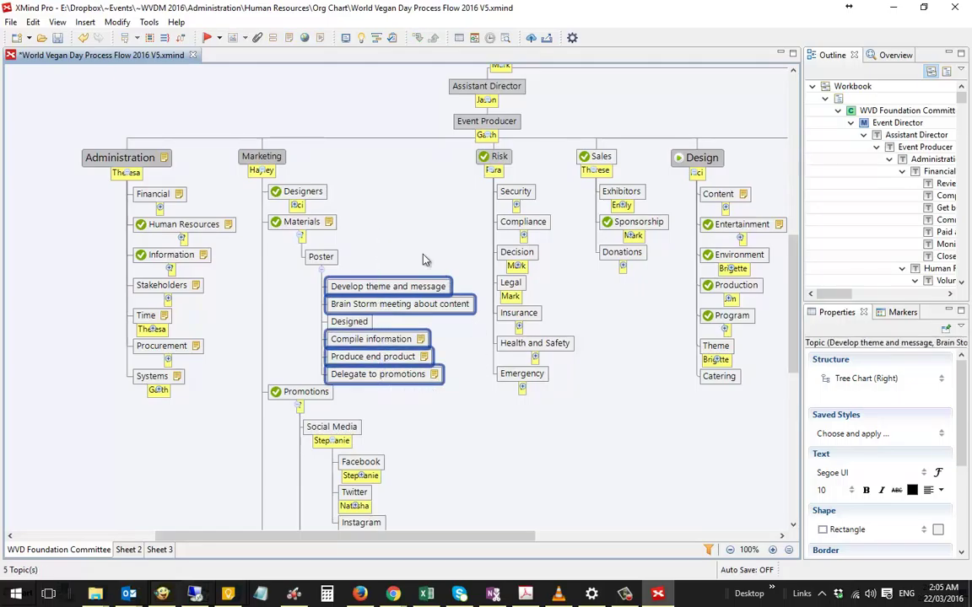
left_click_drag(326, 213, 431, 367)
- Return to Asana and paste the copied Poster subtopics as separate subtasks of the Poster task
key("alt+Tab")
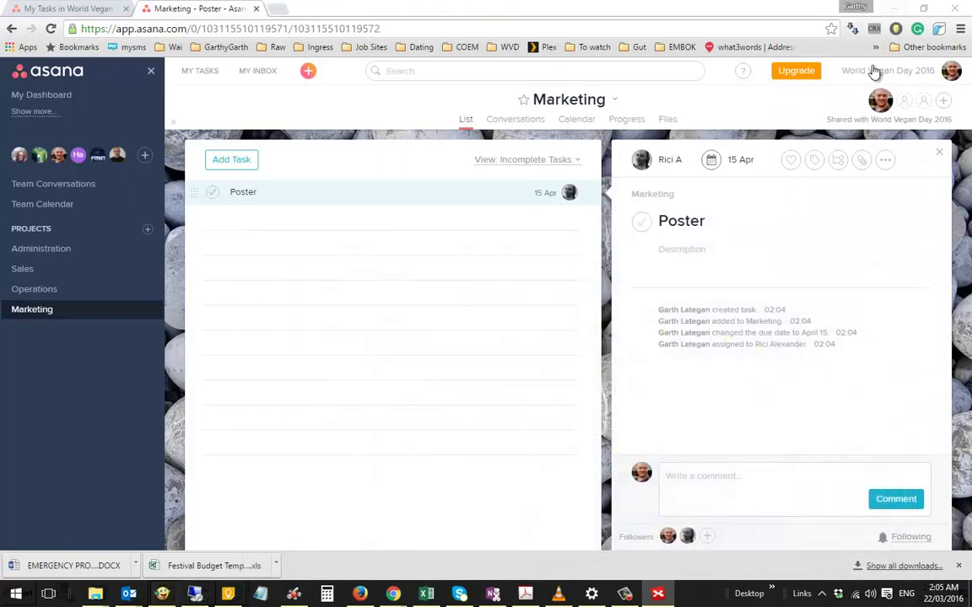
left_click(837, 162)
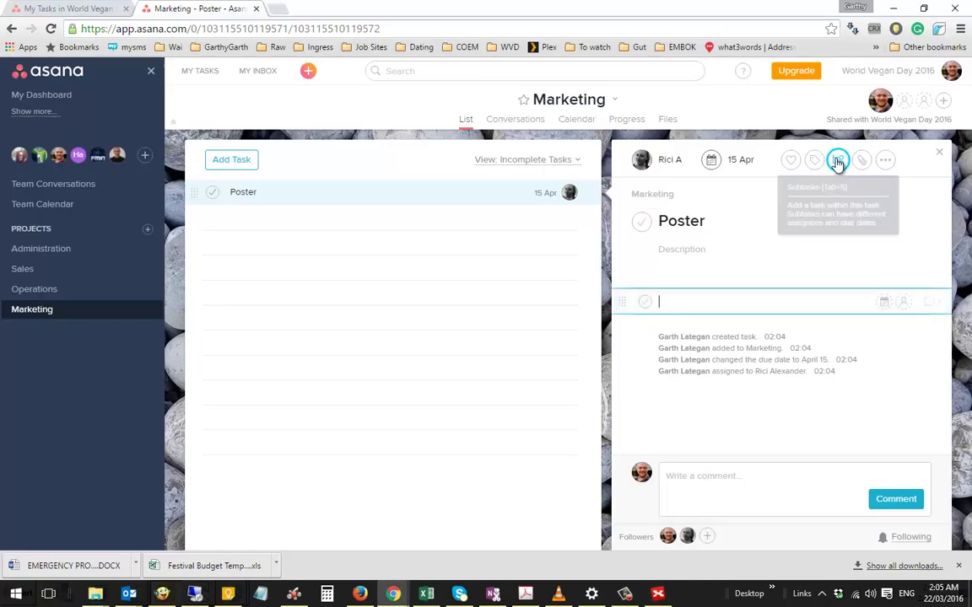
type("Develop theme and message Brain Storm meeting about content Designed Compile information Produce end product Delegate to promotions")
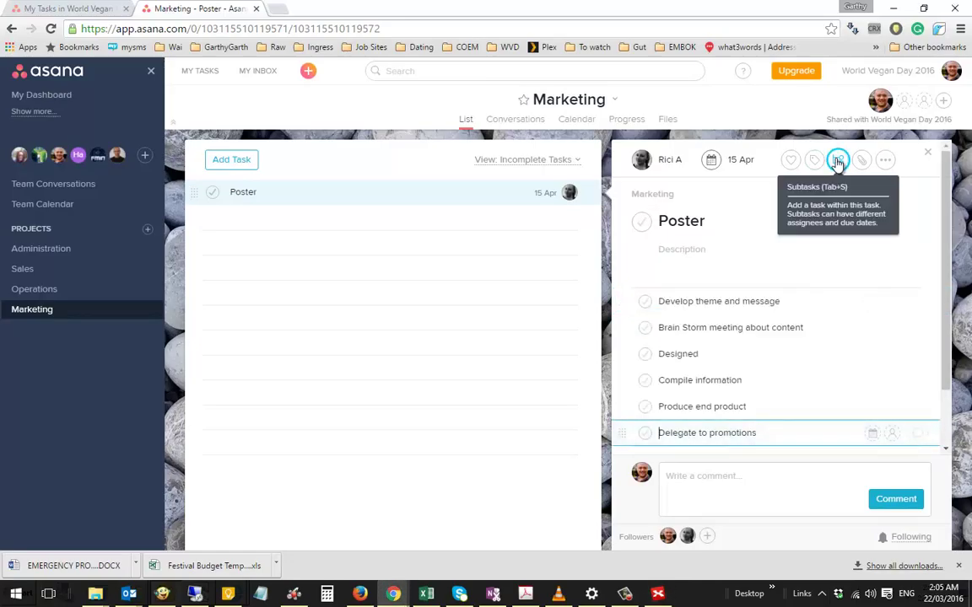
scroll(800, 325, "down", 1)
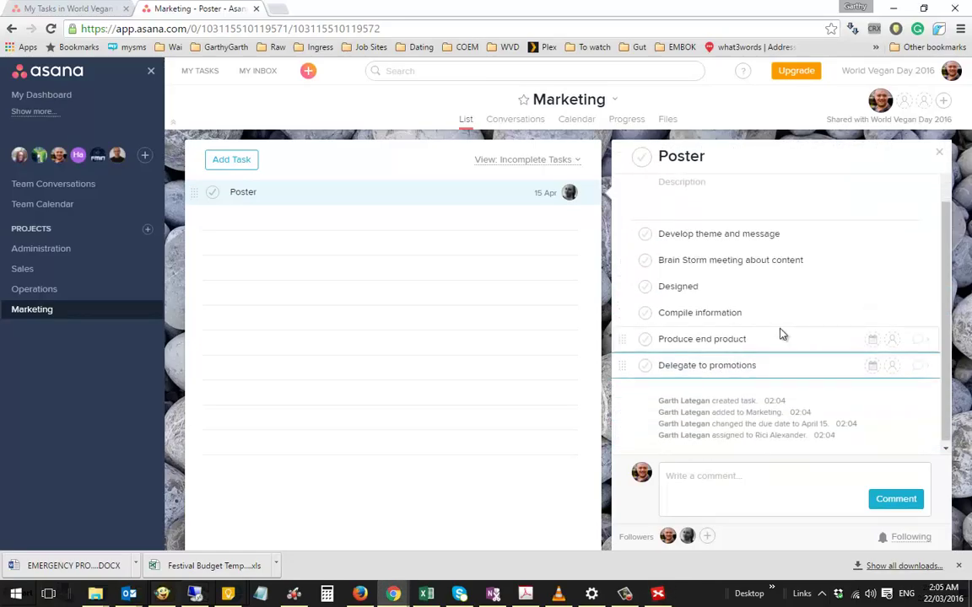
scroll(781, 333, "up", 1)
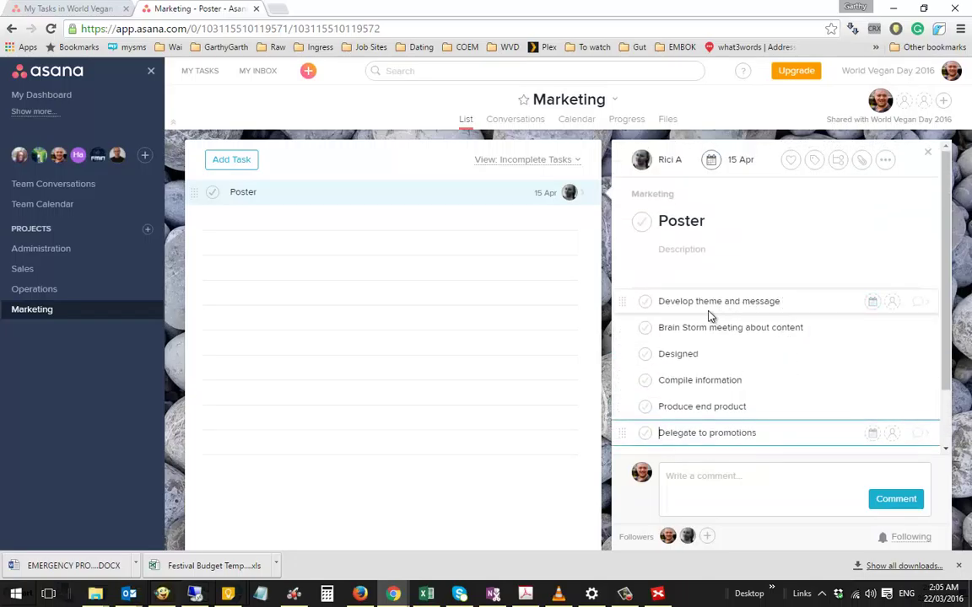
- Set the due date of the Develop theme and message subtask to 31 March 2016
left_click(873, 302)
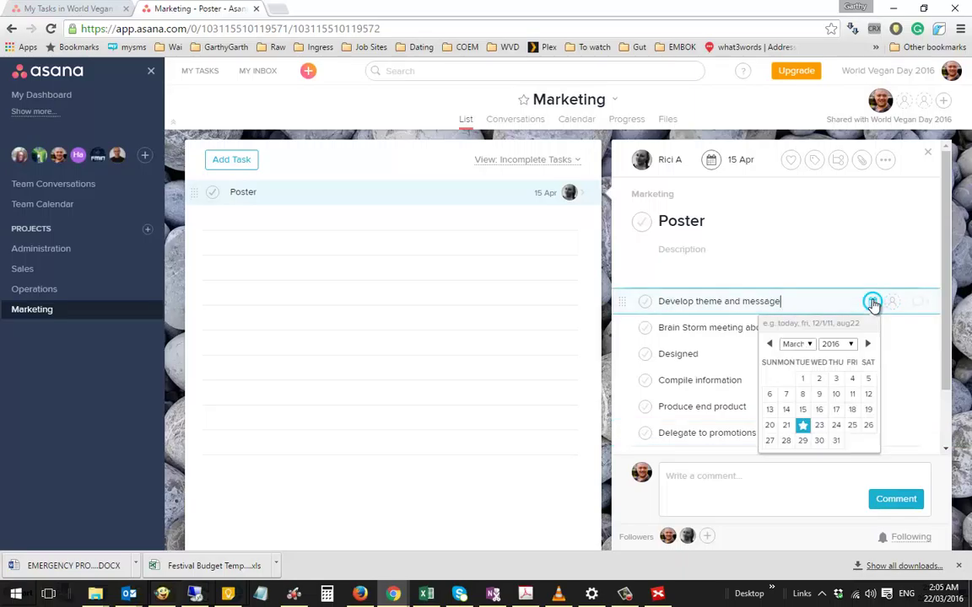
left_click(838, 442)
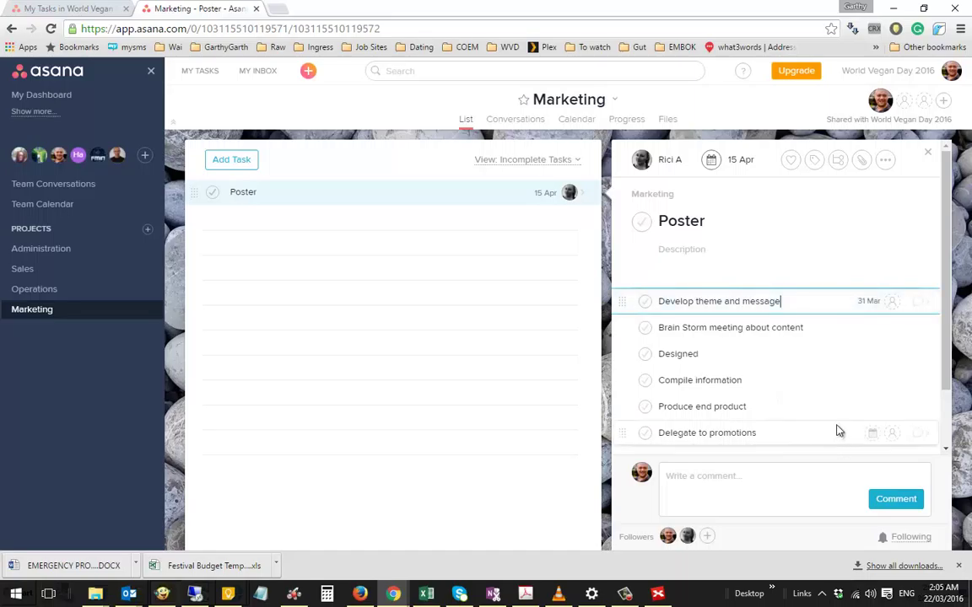
- Set Brain Storm meeting about content due 27 March 2016 and move it above Develop theme and message
left_click(825, 328)
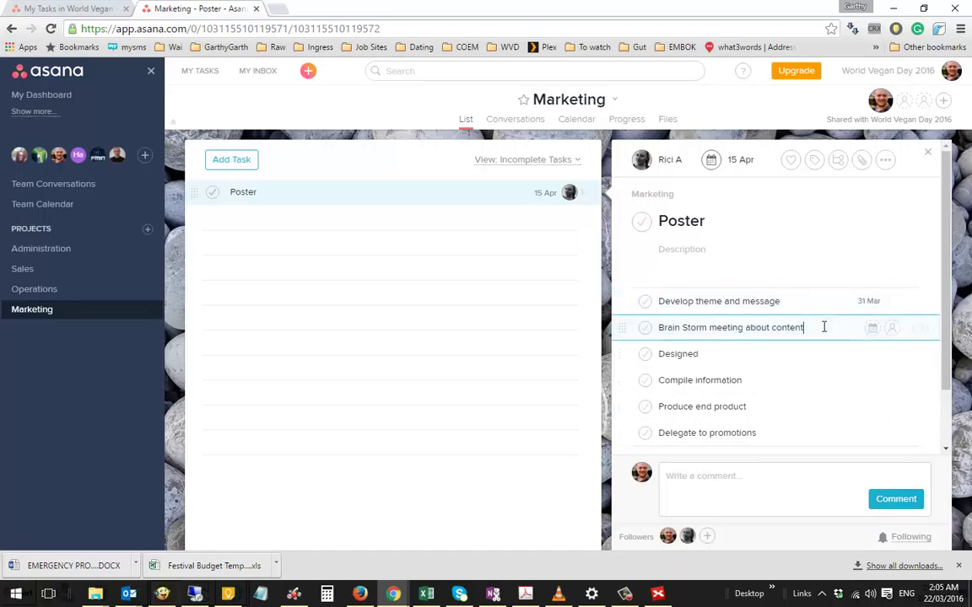
left_click(873, 328)
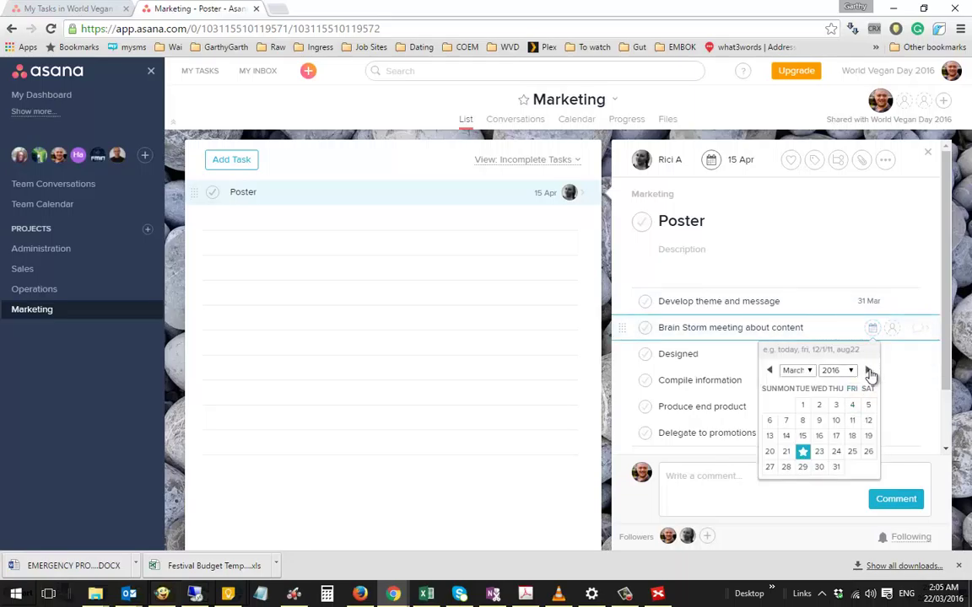
left_click(774, 471)
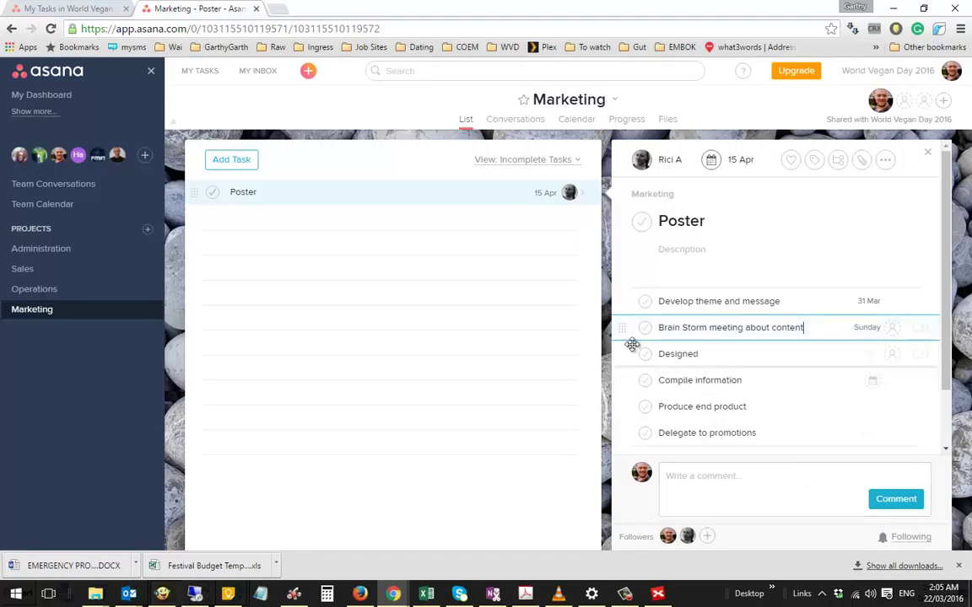
left_click_drag(620, 329, 625, 295)
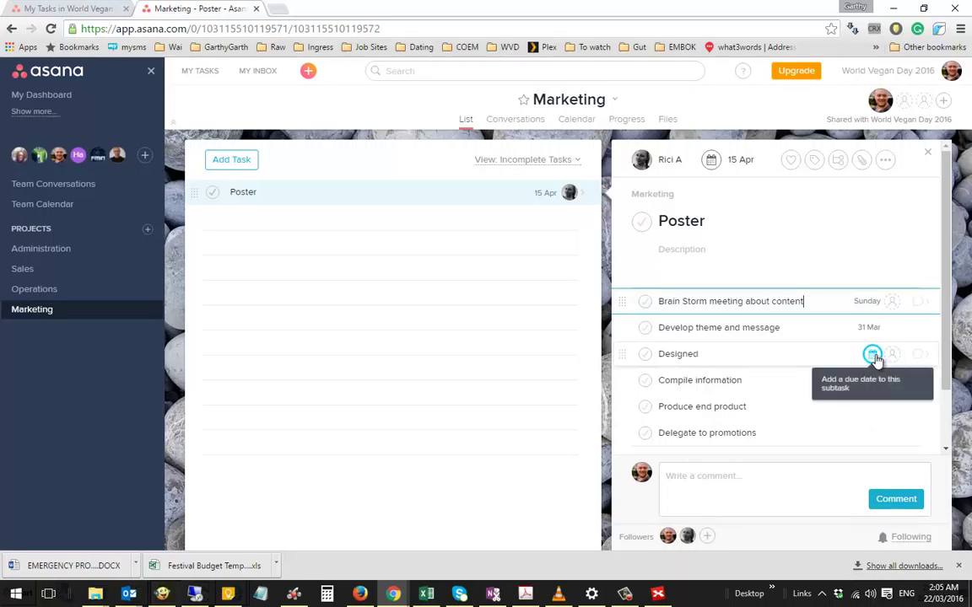
- Set the Designed subtask's due date to 22 April 2016, leaving its assignee empty
left_click(872, 354)
left_click(867, 397)
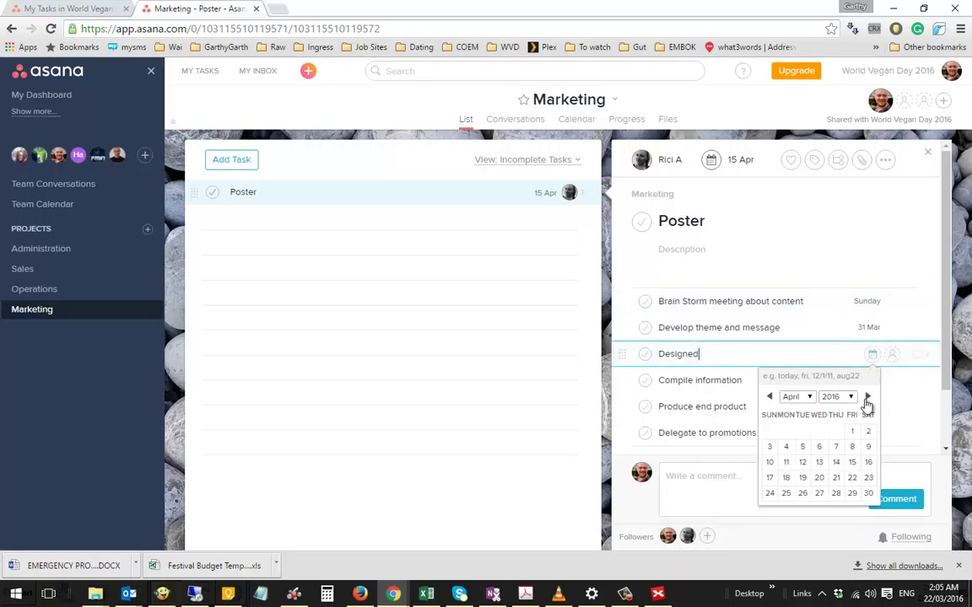
left_click(852, 477)
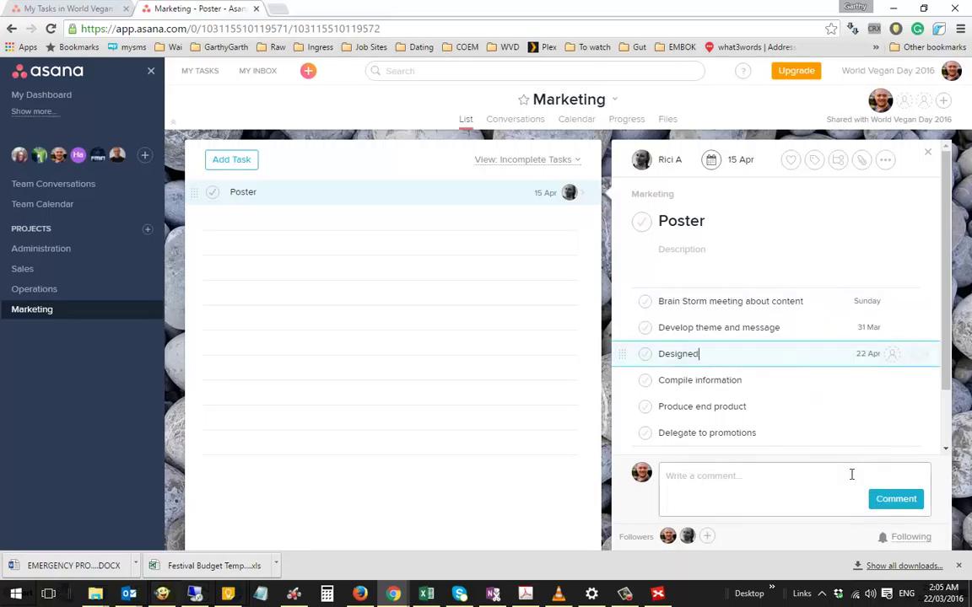
left_click(894, 361)
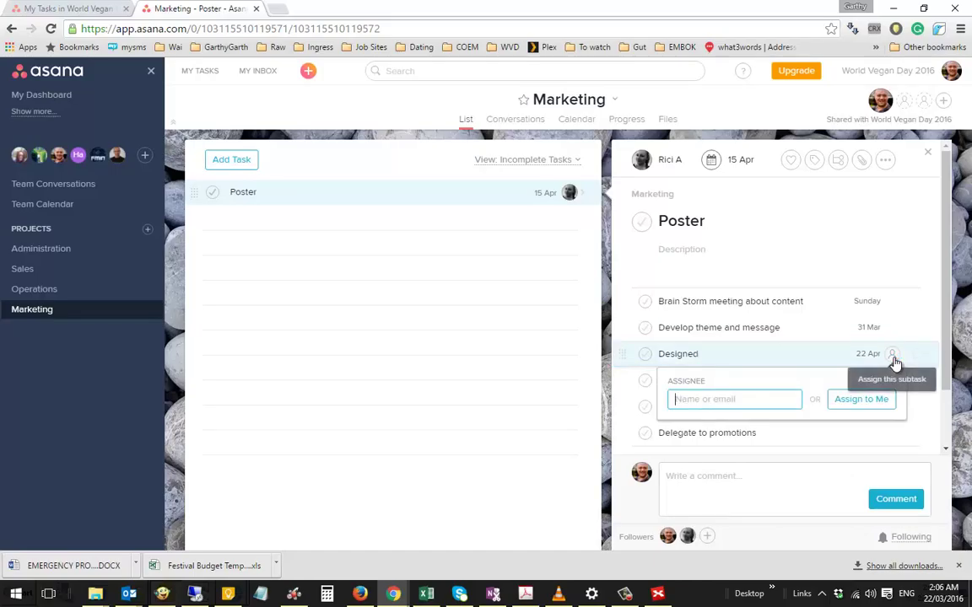
key("Escape")
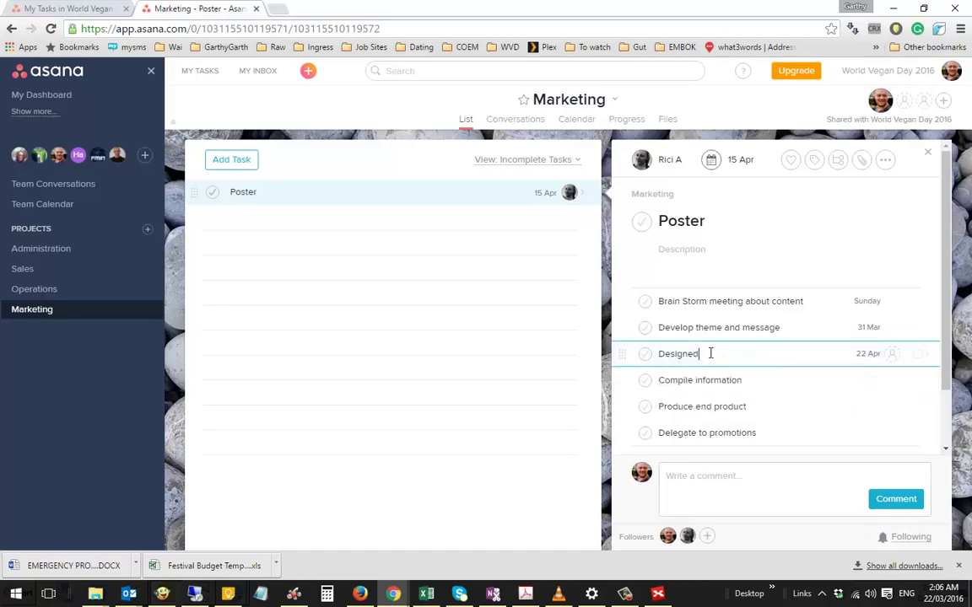
- Set the Designed subtask's due date to 9 April 2016 and move Compile information above it
left_click(869, 355)
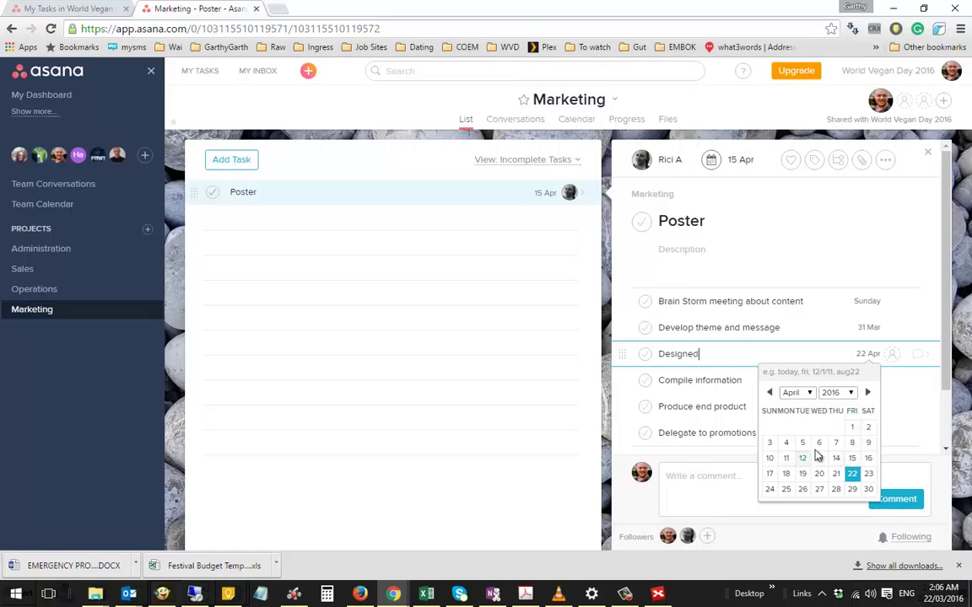
left_click(868, 446)
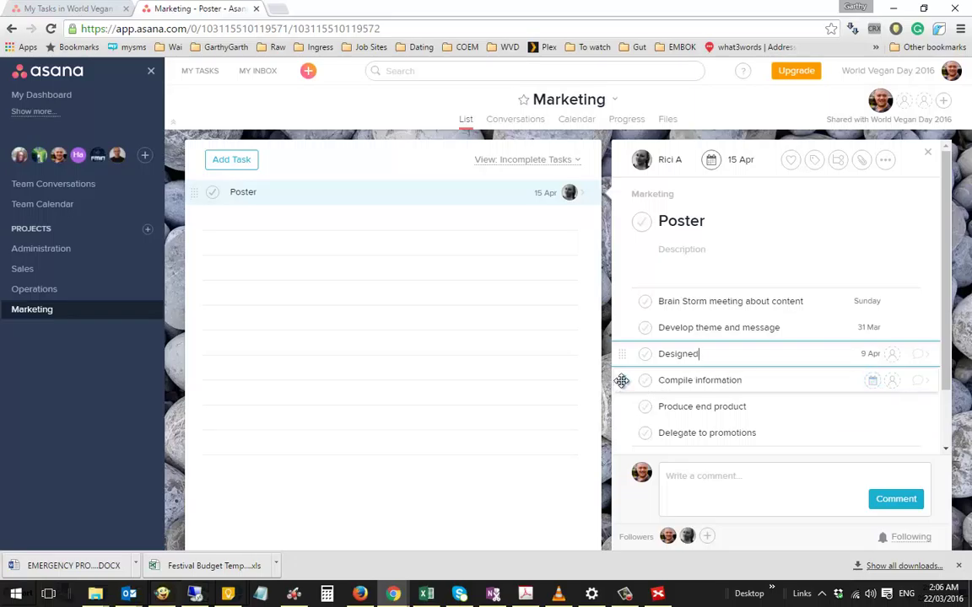
left_click_drag(623, 381, 628, 348)
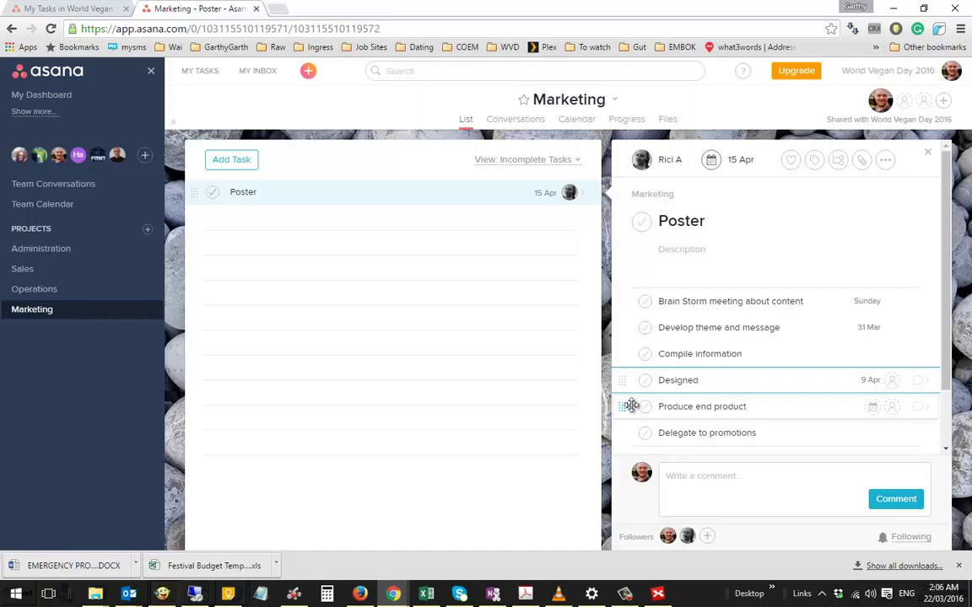
- Set the due date of the Produce end product subtask to 15 March 2016
left_click(873, 408)
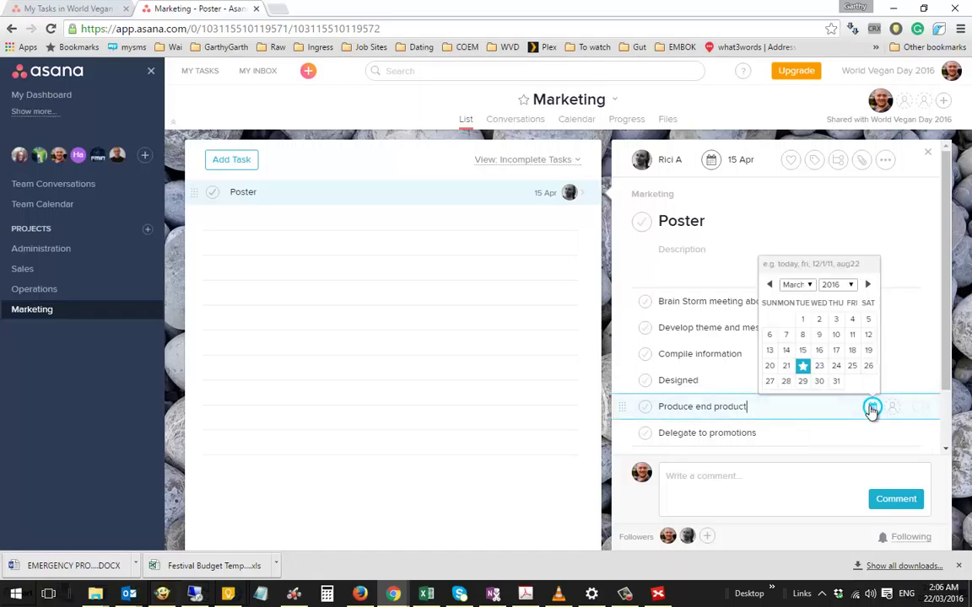
left_click(804, 352)
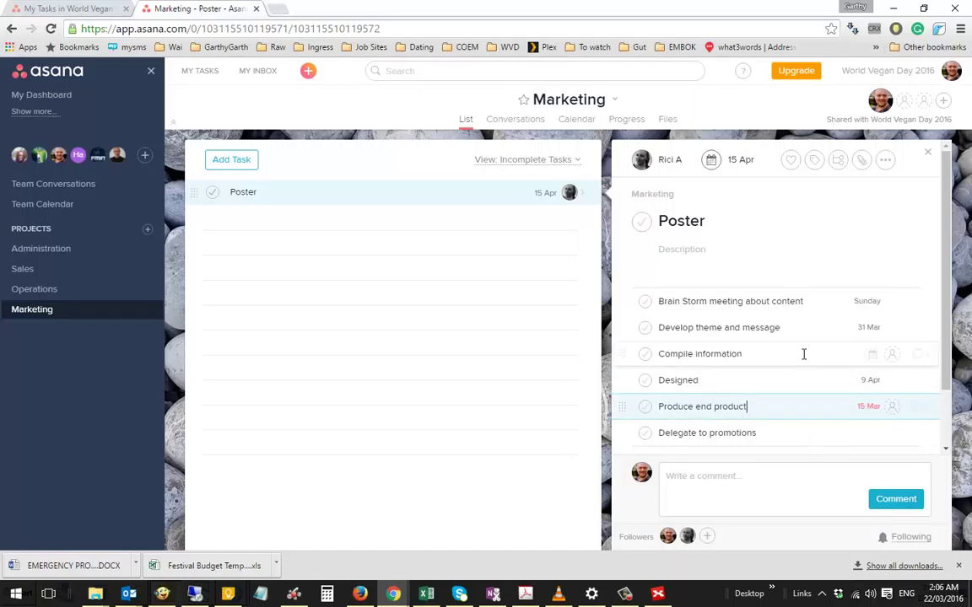
- Set the due date of the Delegate to promotions subtask to 23 March 2016
left_click(624, 432)
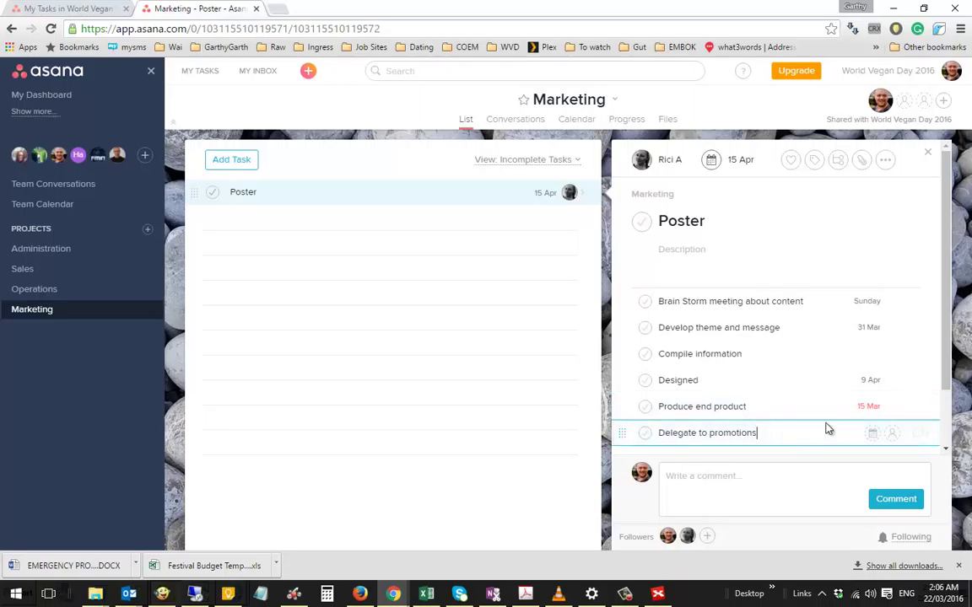
left_click(872, 433)
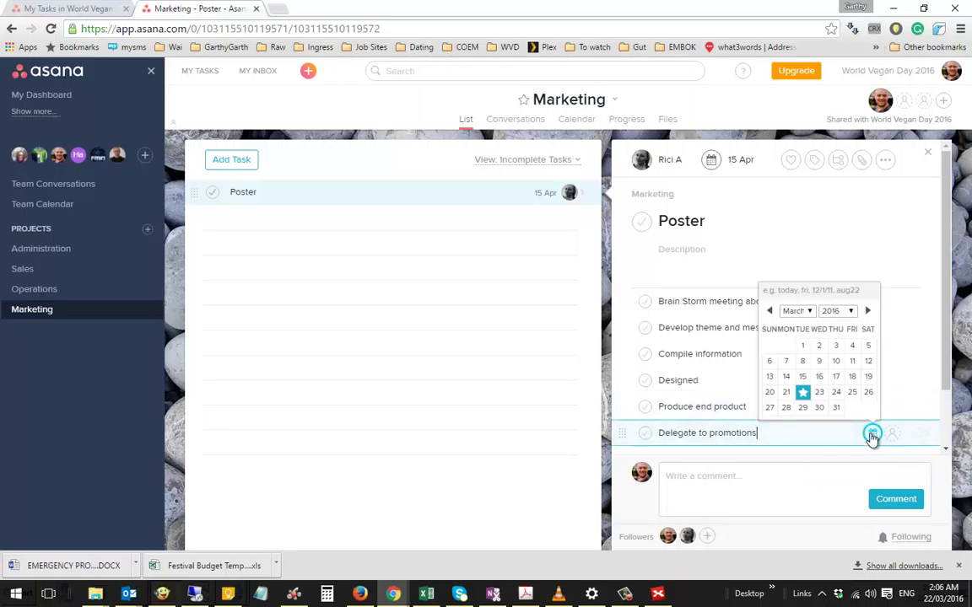
left_click(819, 394)
- Set the due dates of the Poster task and its Delegate to promotions subtask to 23 April 2016
left_click(762, 163)
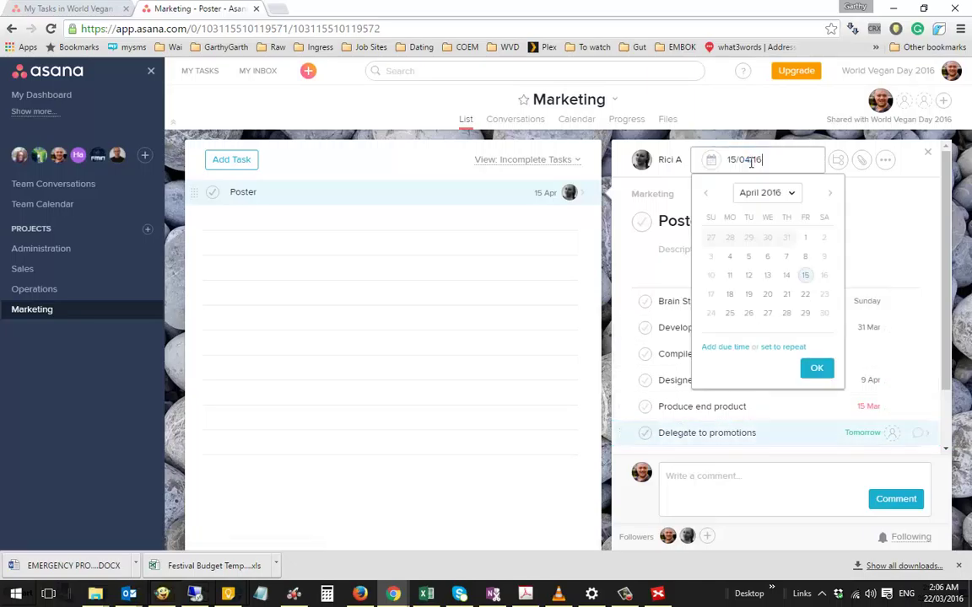
left_click(825, 297)
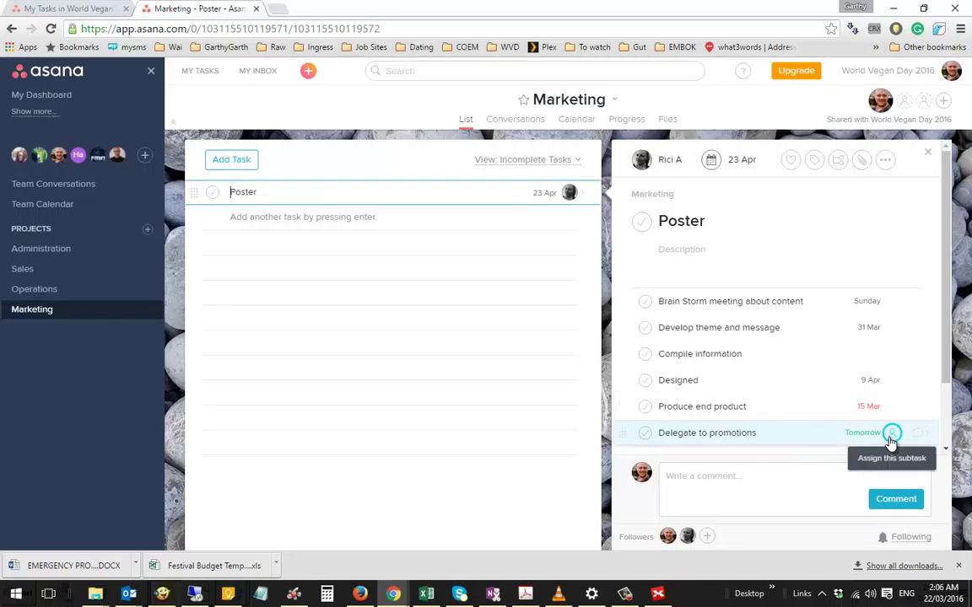
left_click(853, 434)
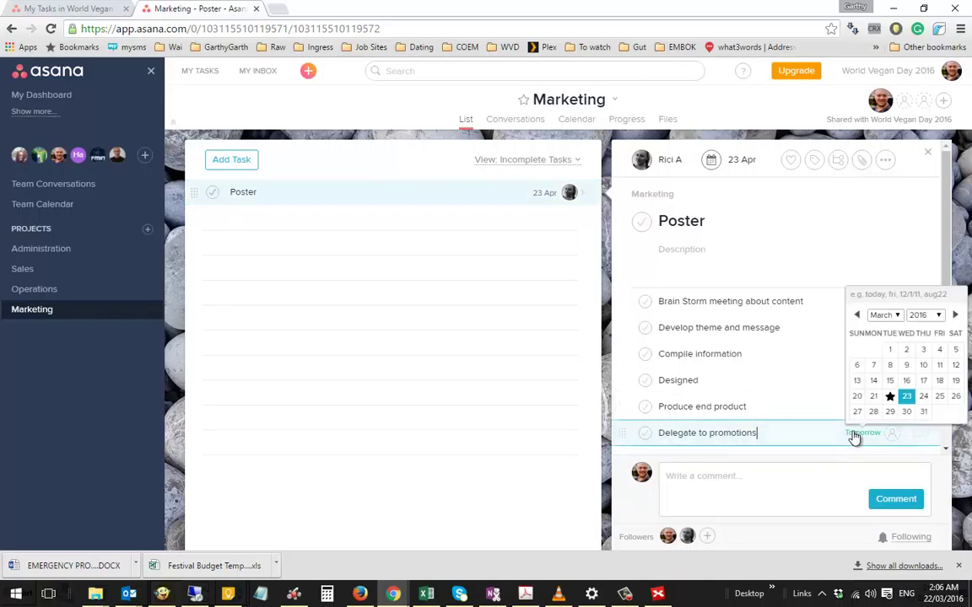
left_click(954, 314)
left_click(955, 395)
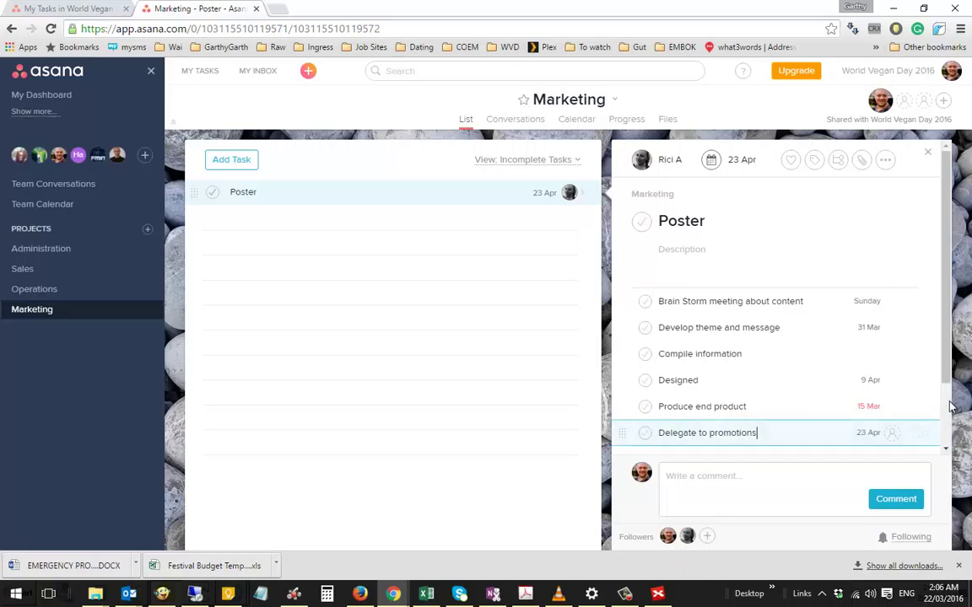
- Set the due dates of the Produce end product subtask to 15 April 2016 and Compile information to 2 April 2016
left_click(862, 409)
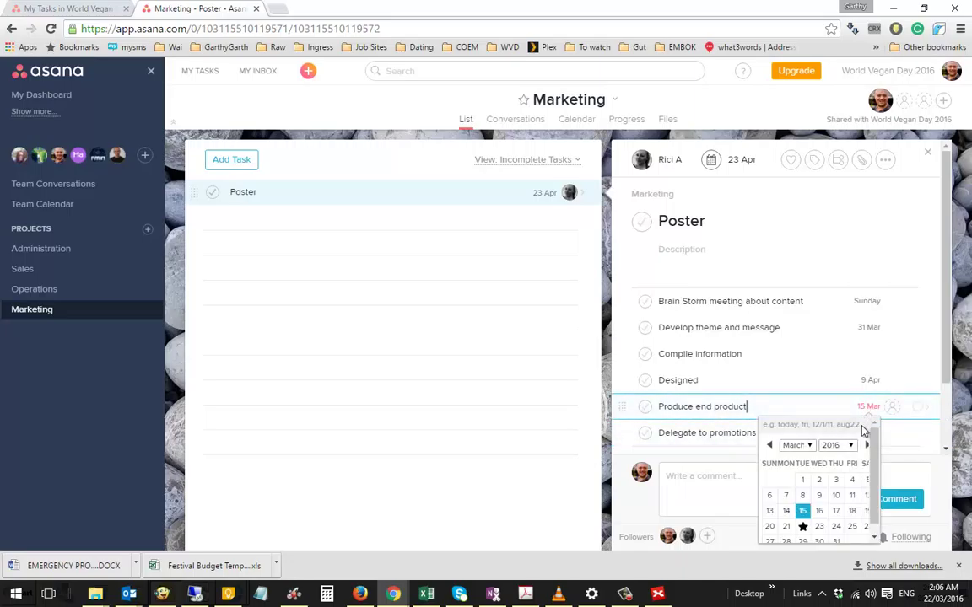
left_click(868, 447)
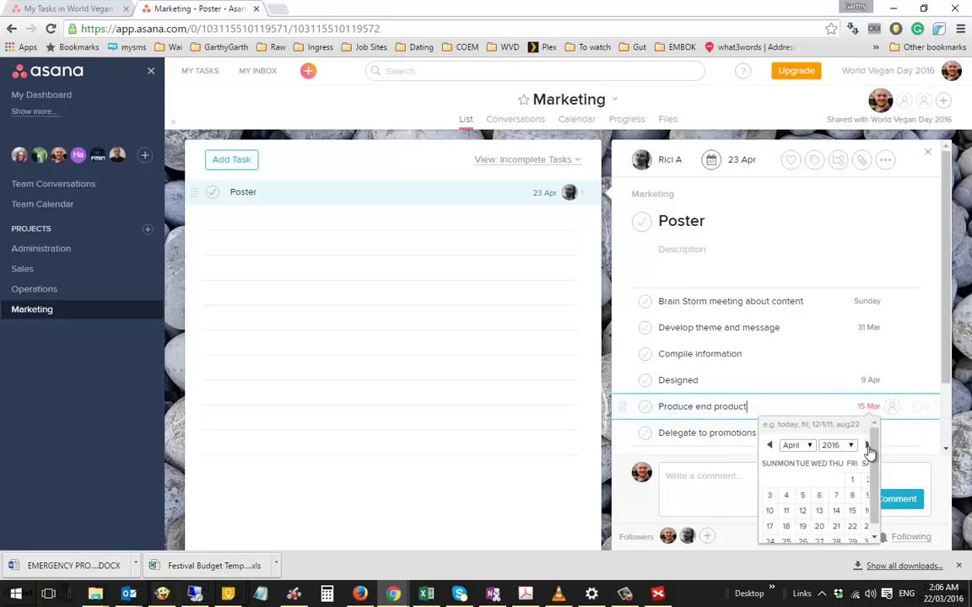
left_click(853, 512)
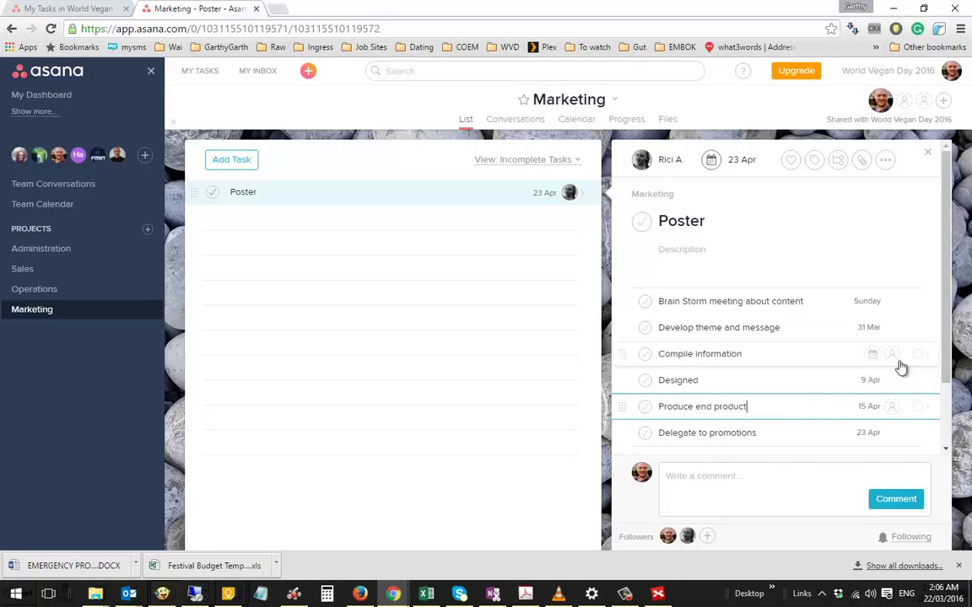
left_click(871, 354)
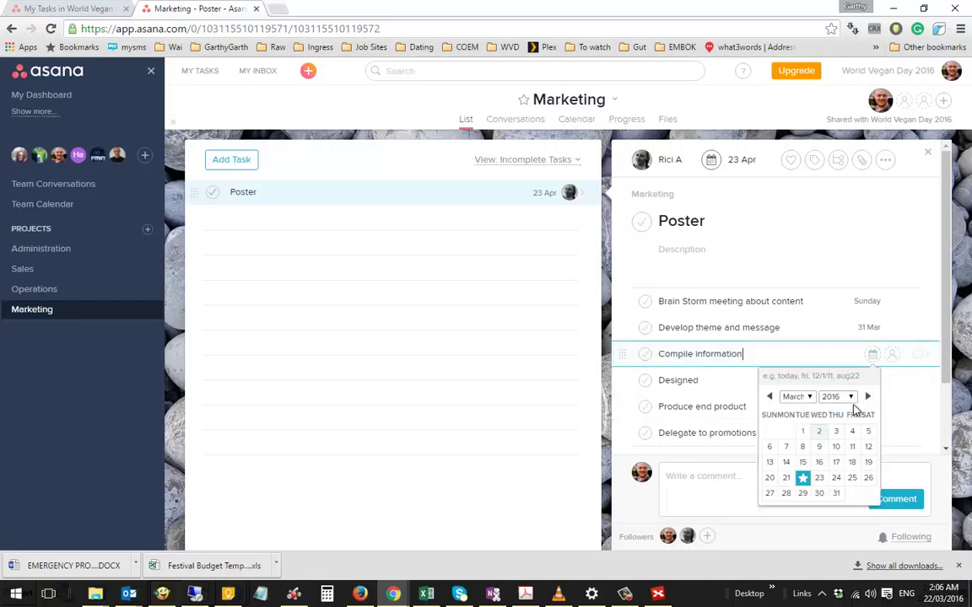
left_click(867, 396)
left_click(869, 431)
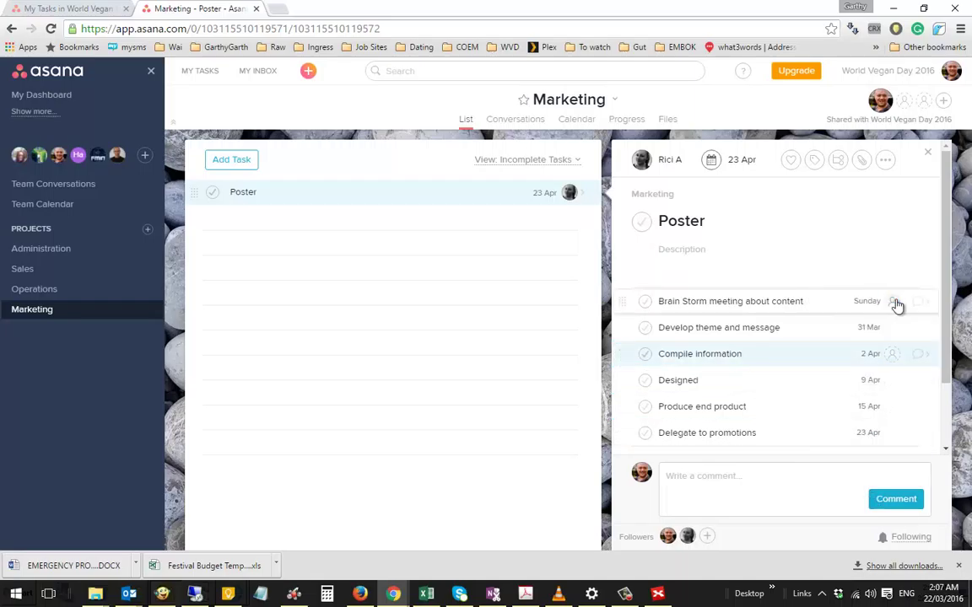
- Assign the Brain Storm meeting about content, Develop theme and message, Compile information and Designed subtasks to the Poster task's assignee
left_click(897, 304)
left_click(752, 377)
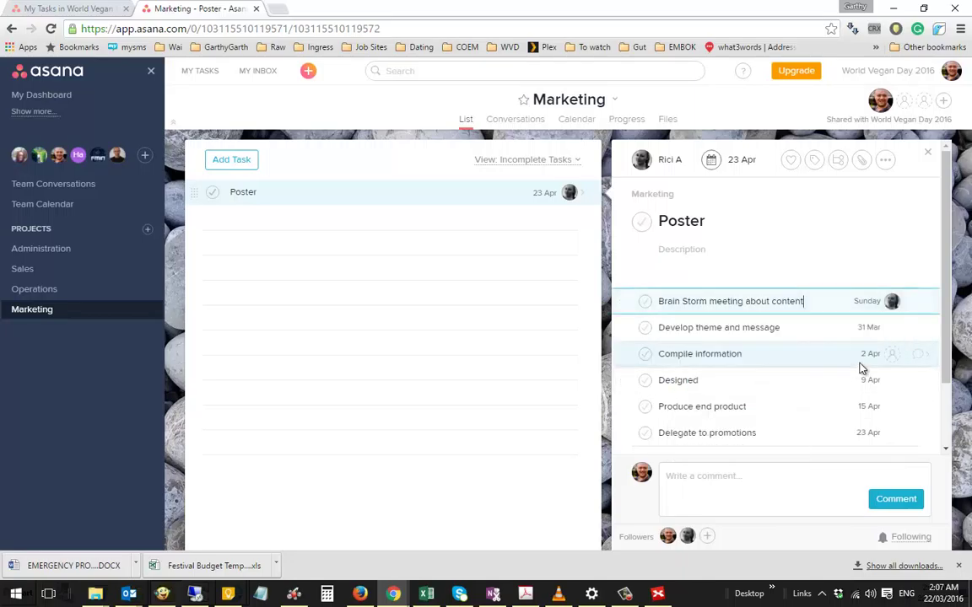
left_click(892, 327)
left_click(759, 402)
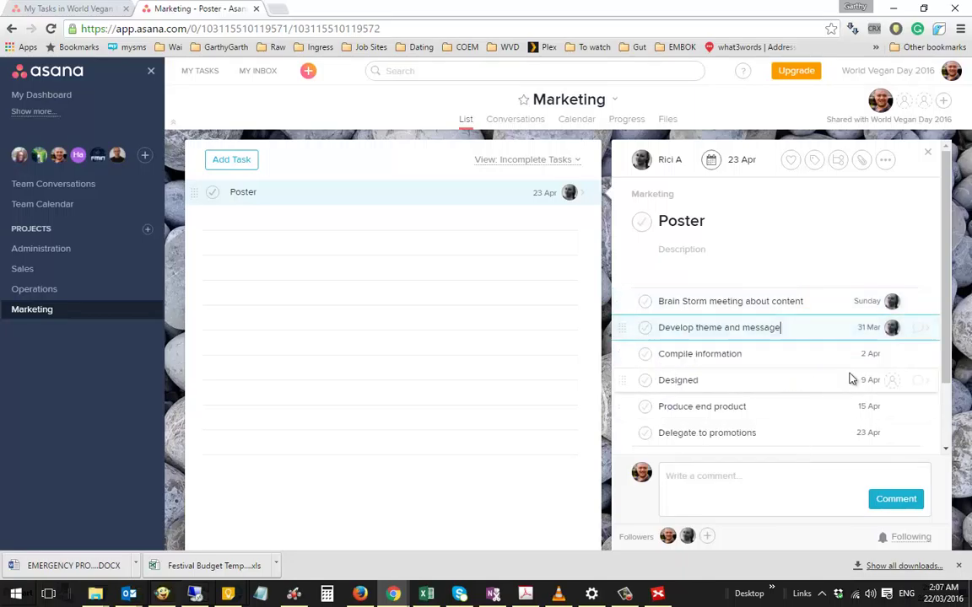
left_click(892, 353)
left_click(726, 425)
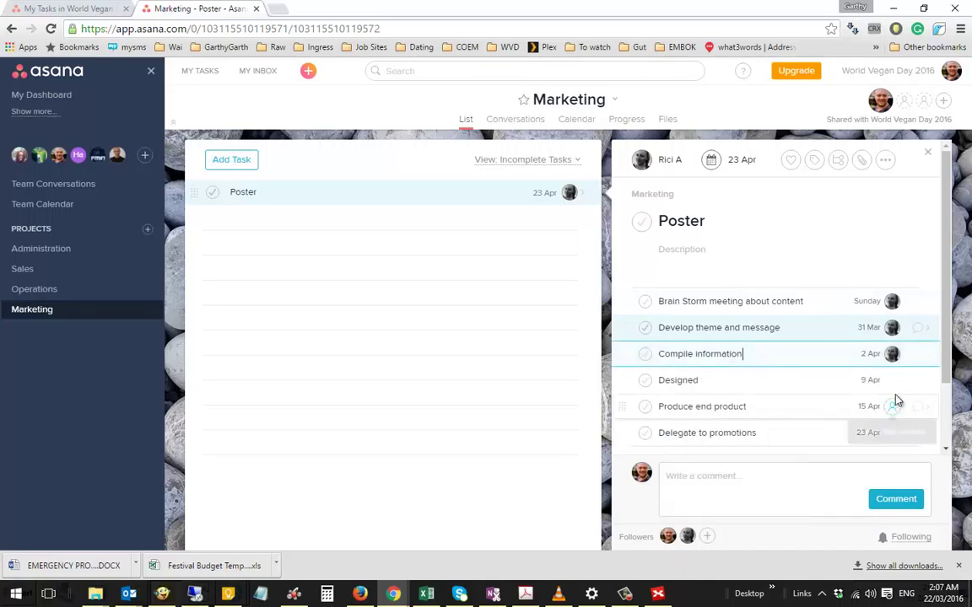
left_click(892, 380)
left_click(734, 449)
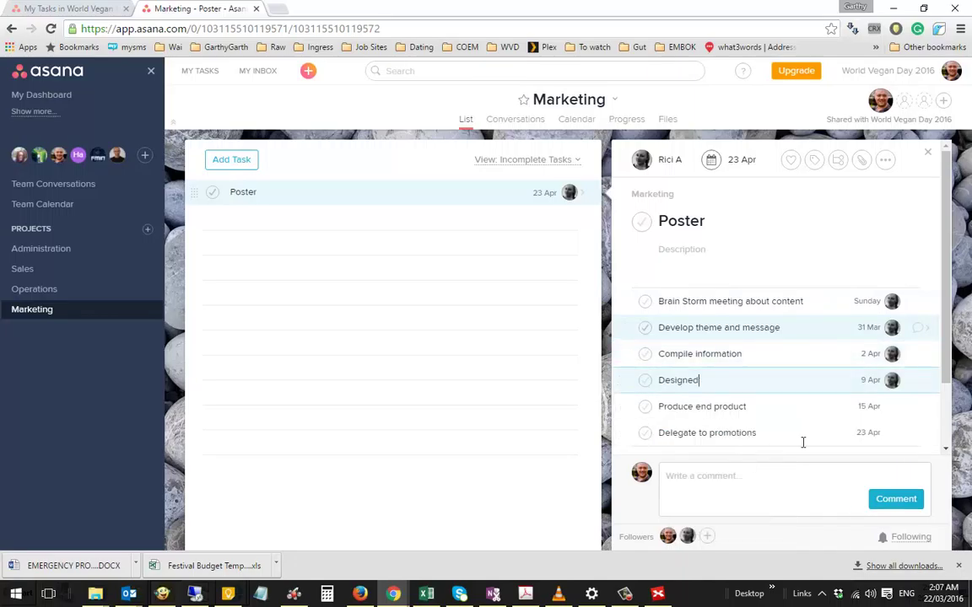
- Assign the Produce end product and Delegate to promotions subtasks to the Poster task's assignee
left_click(892, 405)
type("r")
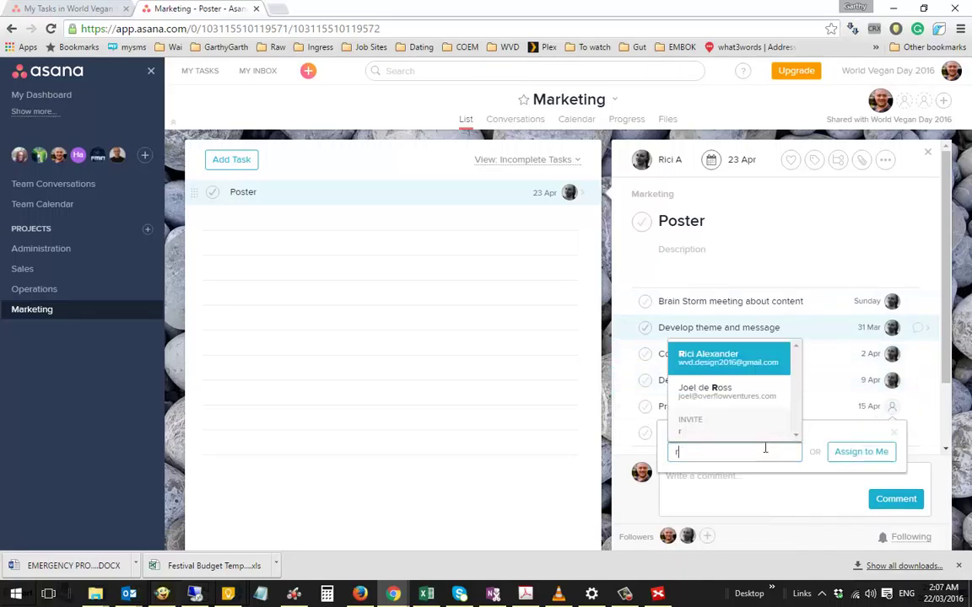
left_click(727, 358)
left_click(890, 434)
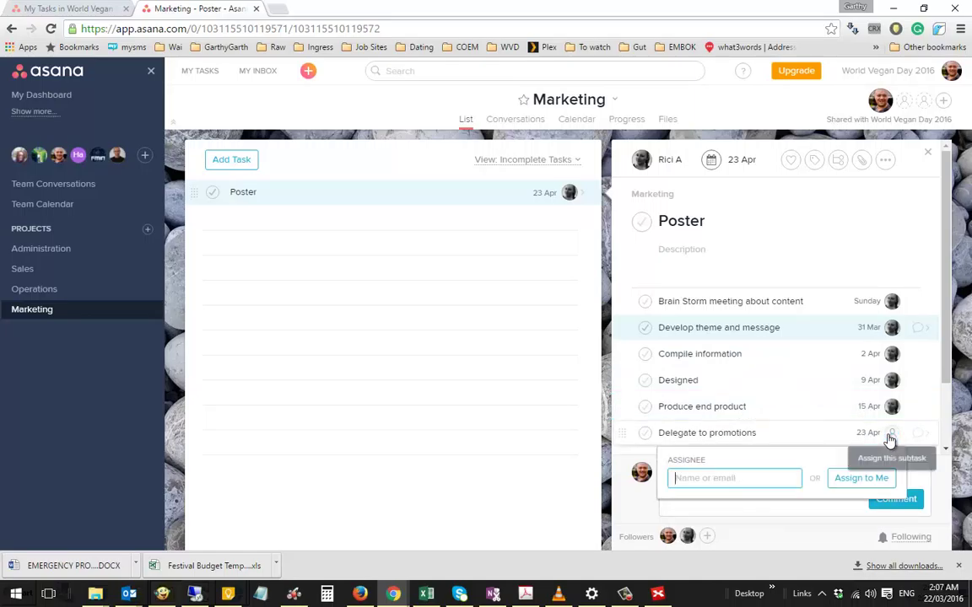
type("r")
left_click(723, 398)
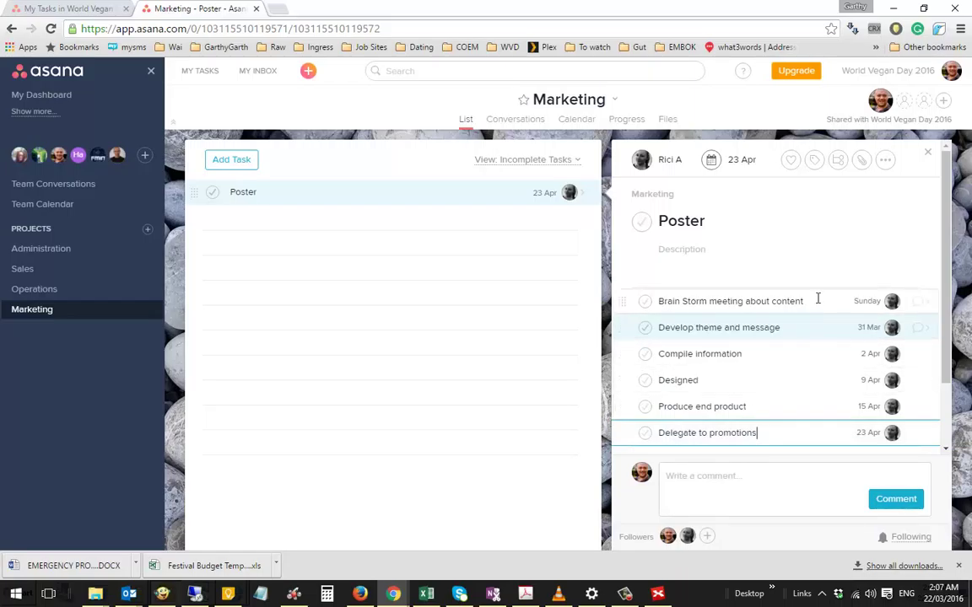
- Reassign the Brain Storm meeting about content and Compile information subtasks to the team member with the purple Ha avatar
left_click(892, 304)
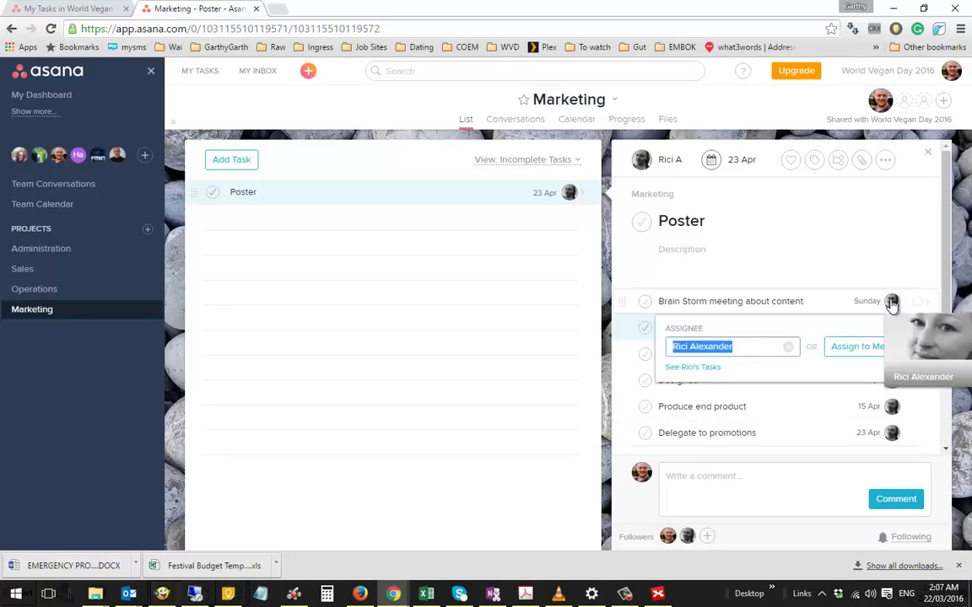
type("ha")
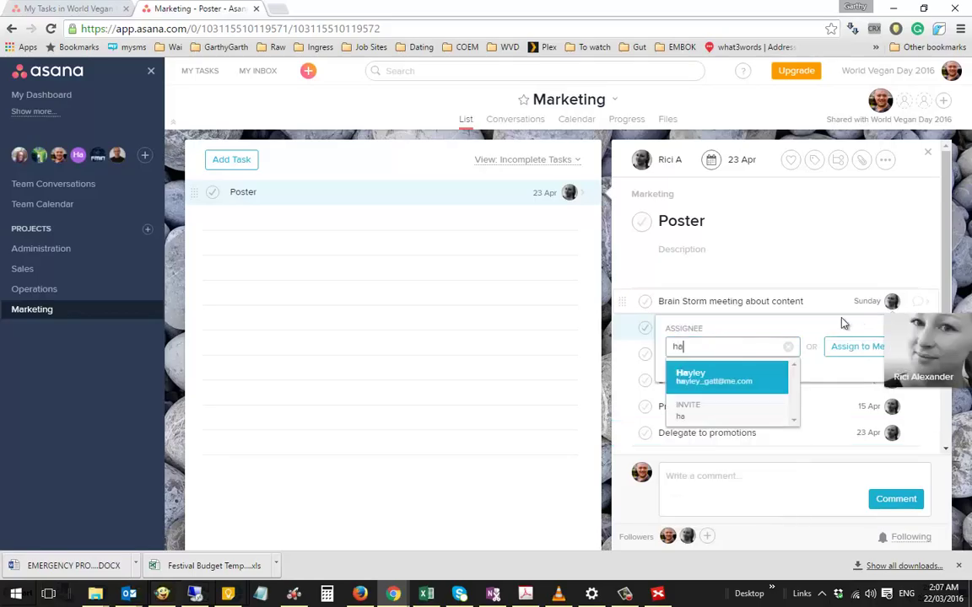
left_click(730, 378)
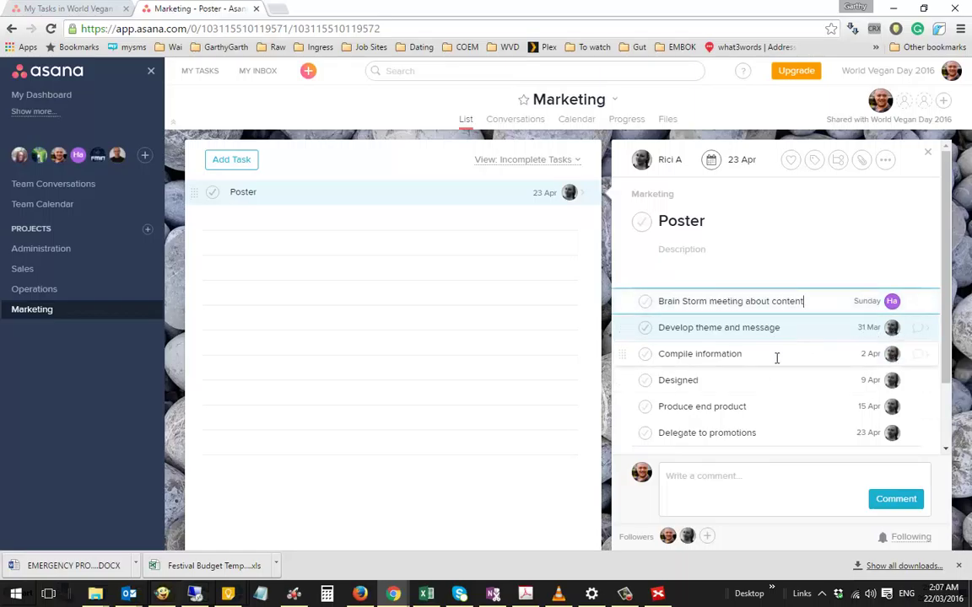
left_click(892, 355)
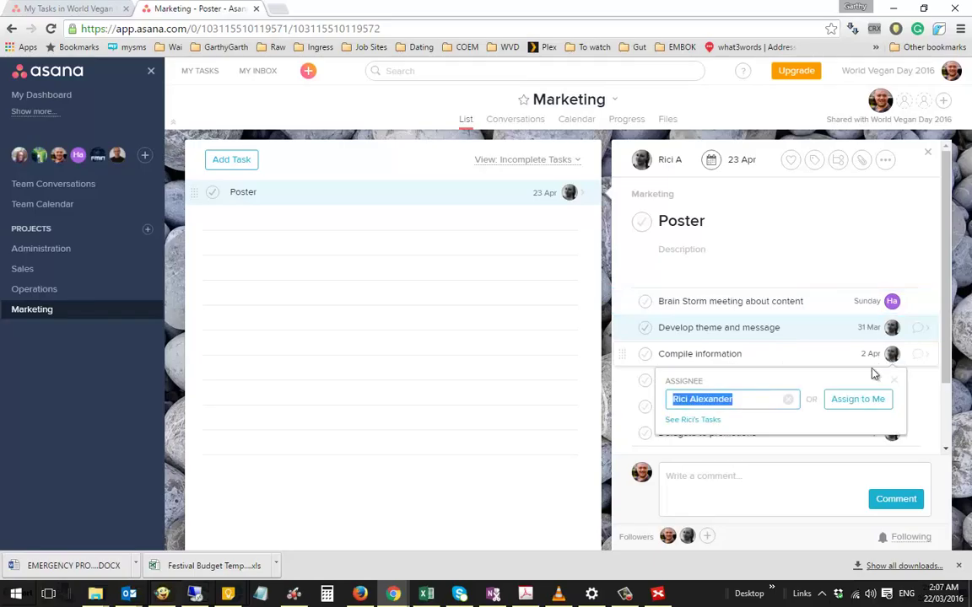
type("hay")
key("Return")
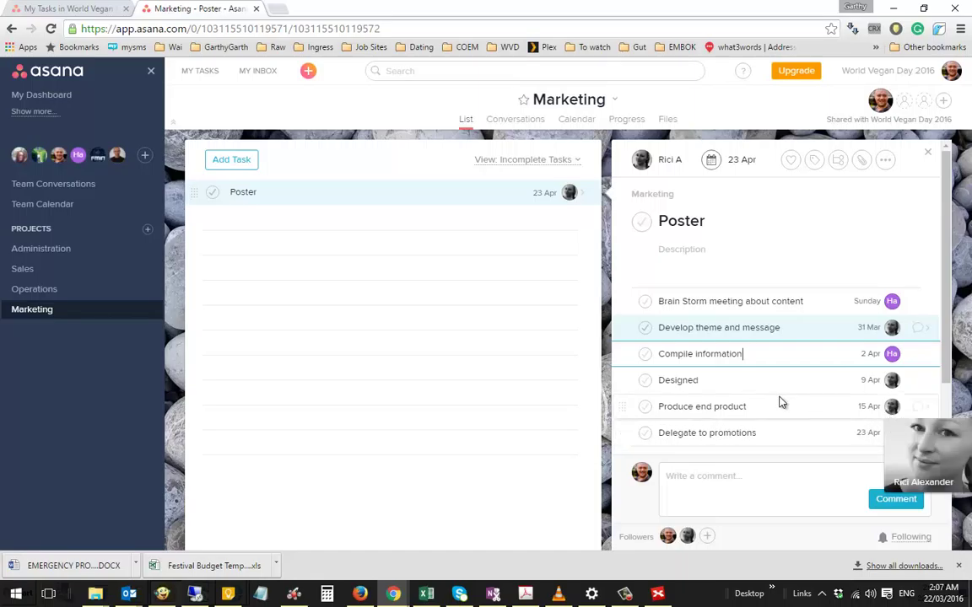
- Add a Send off to feedback subtask below Designed and assign it to the team member with the purple Ha avatar
left_click(736, 384)
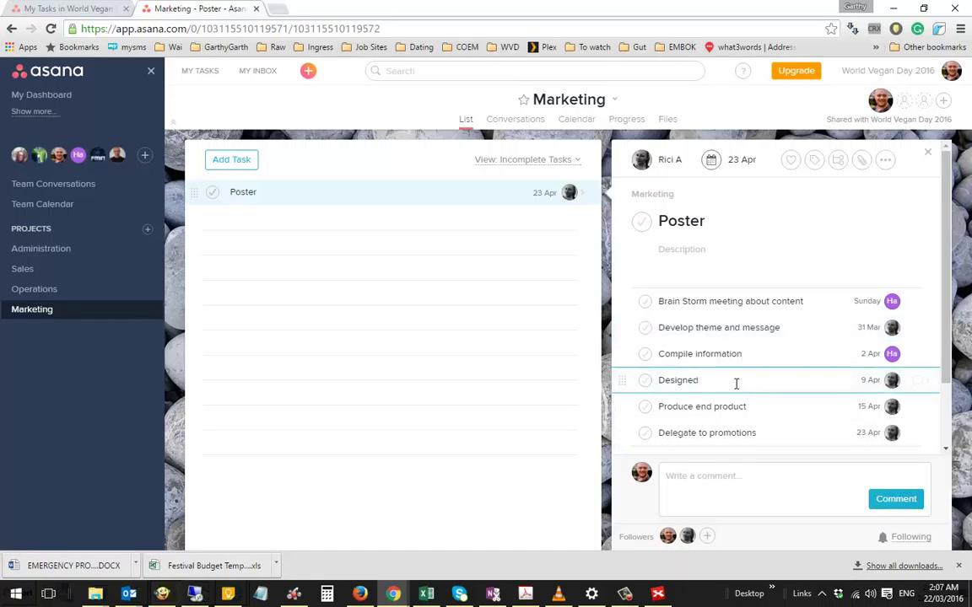
key("Return")
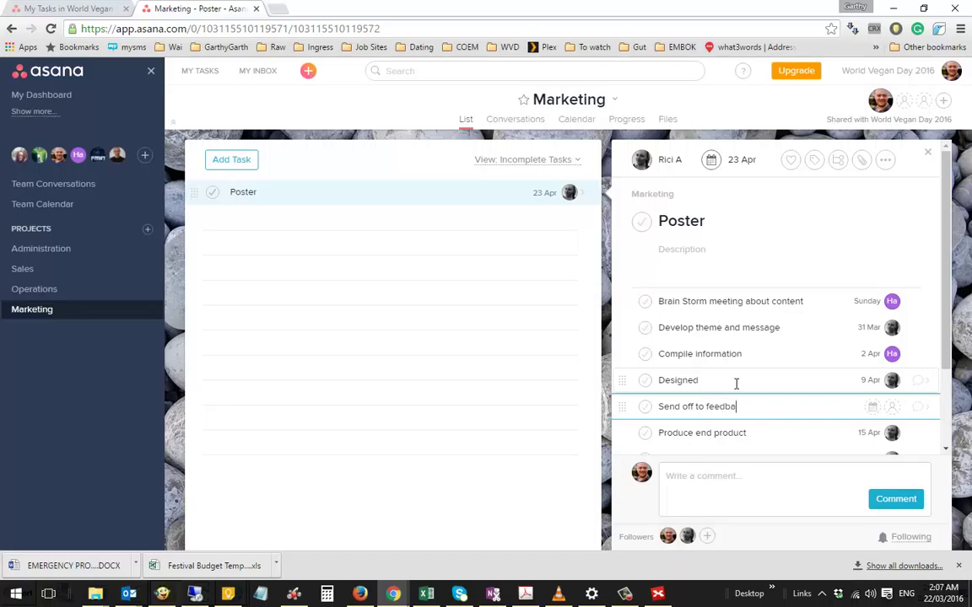
type("Send off to feedback")
key("Return")
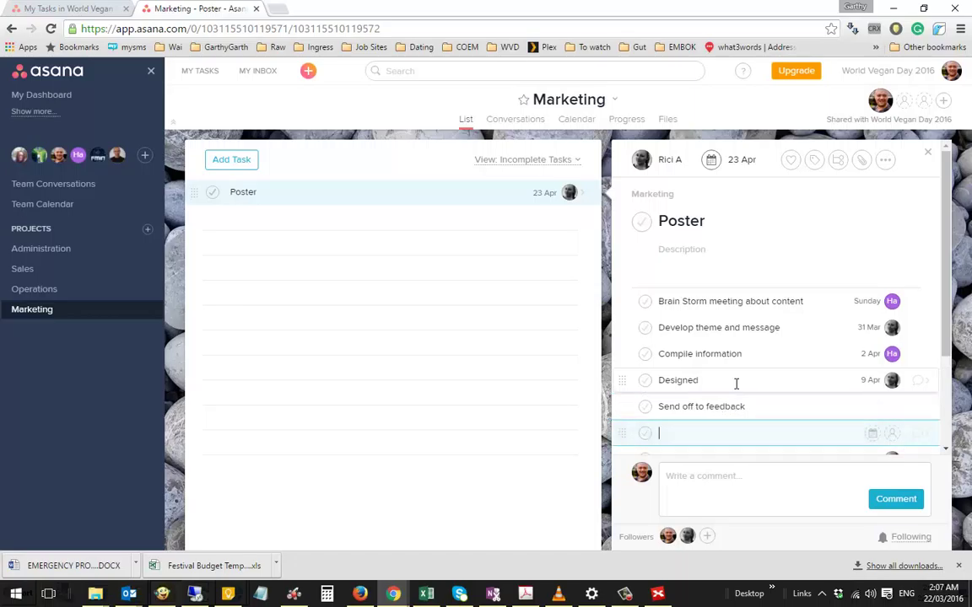
left_click(799, 400)
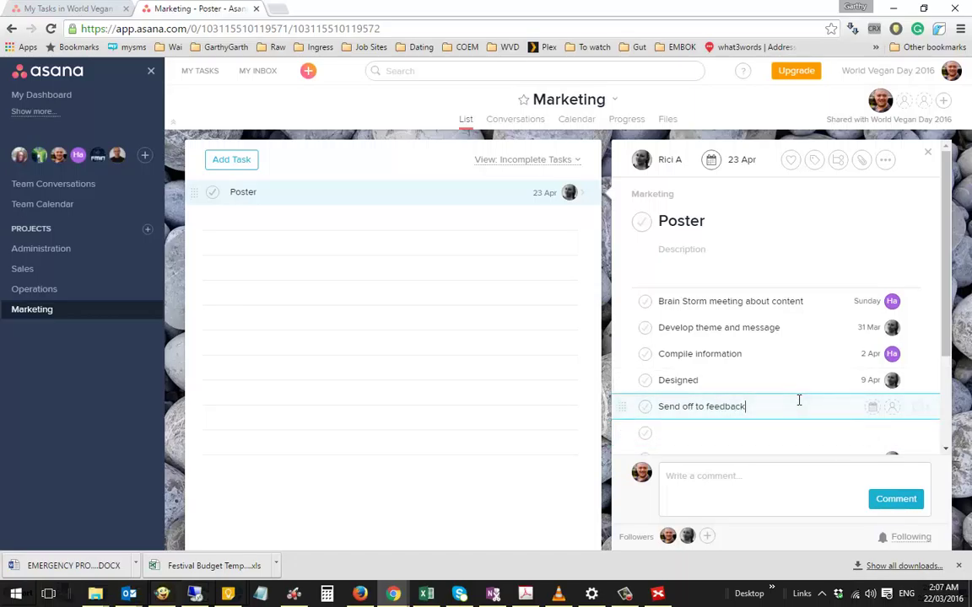
left_click(892, 408)
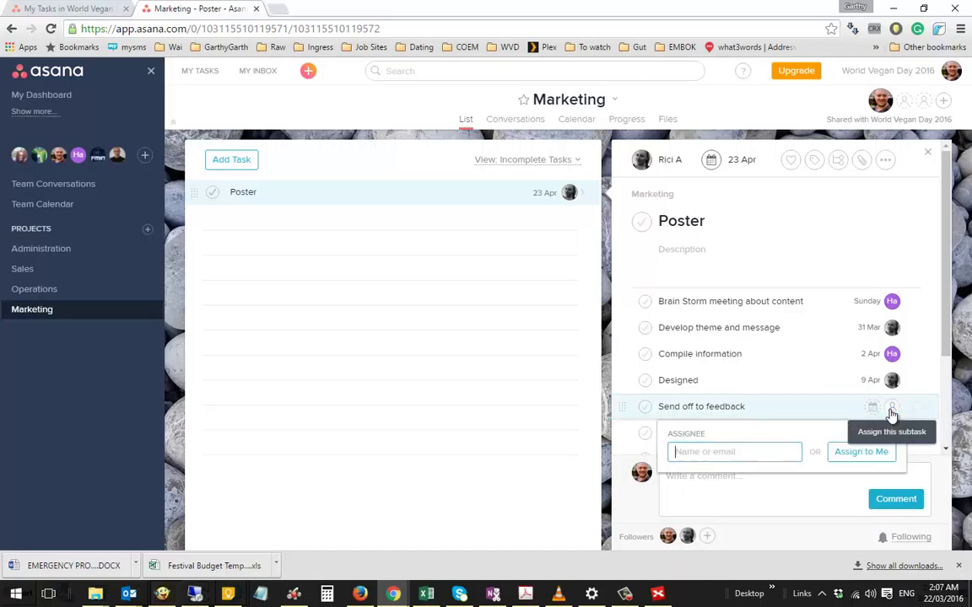
type("Hay")
key("Return")
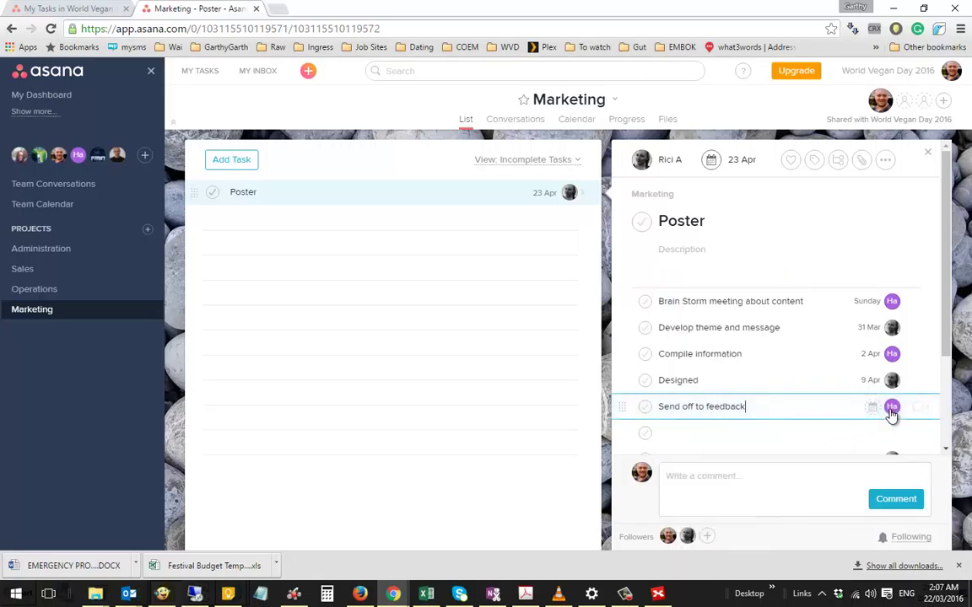
- Delete the empty subtask between Send off to feedback and Produce end product
scroll(696, 382, "down", 1)
left_click(694, 375)
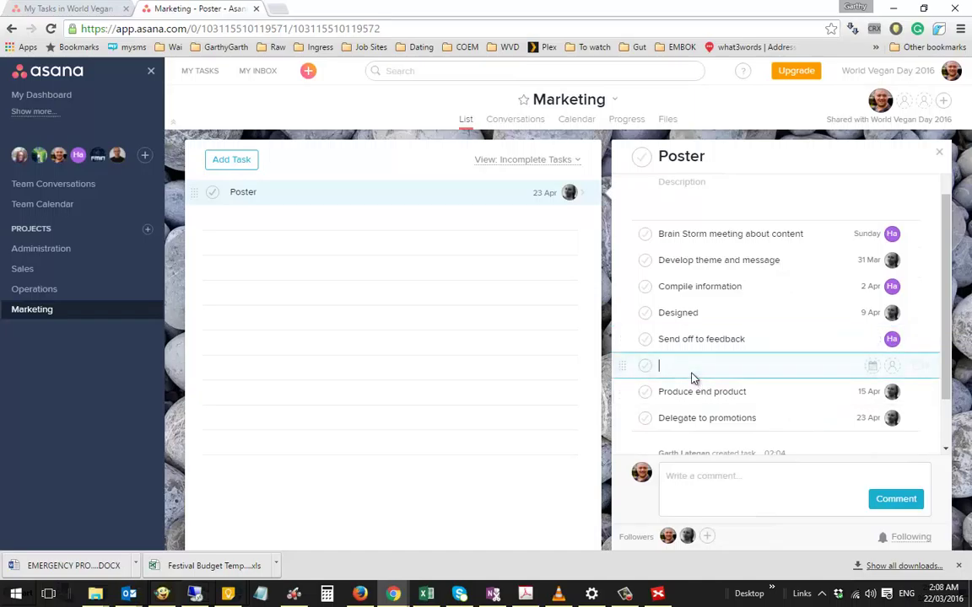
key("BackSpace")
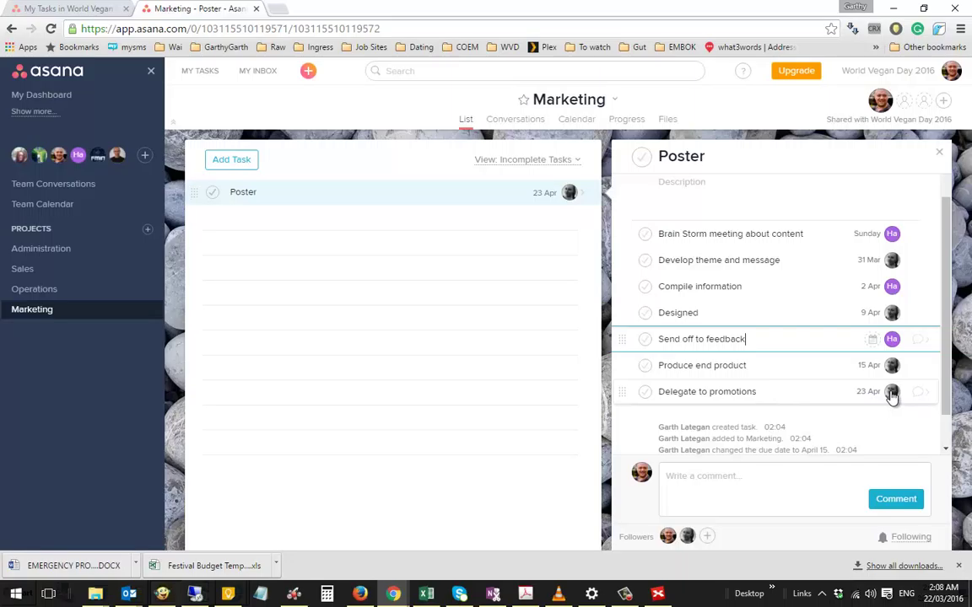
- Reassign the Delegate to promotions subtask to the team member with the purple Ha avatar
mouse_move(892, 397)
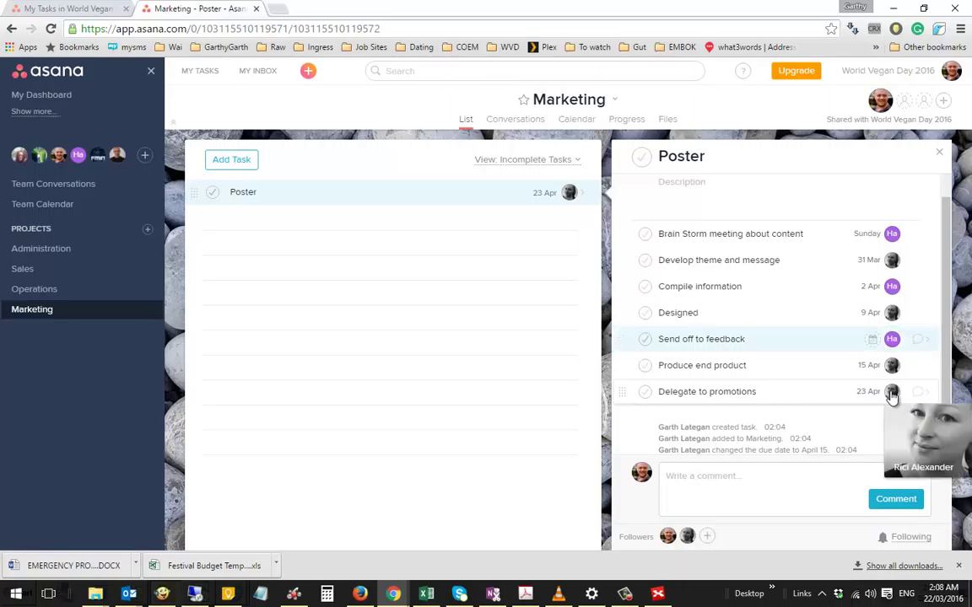
left_click(892, 394)
type("hay")
key("Return")
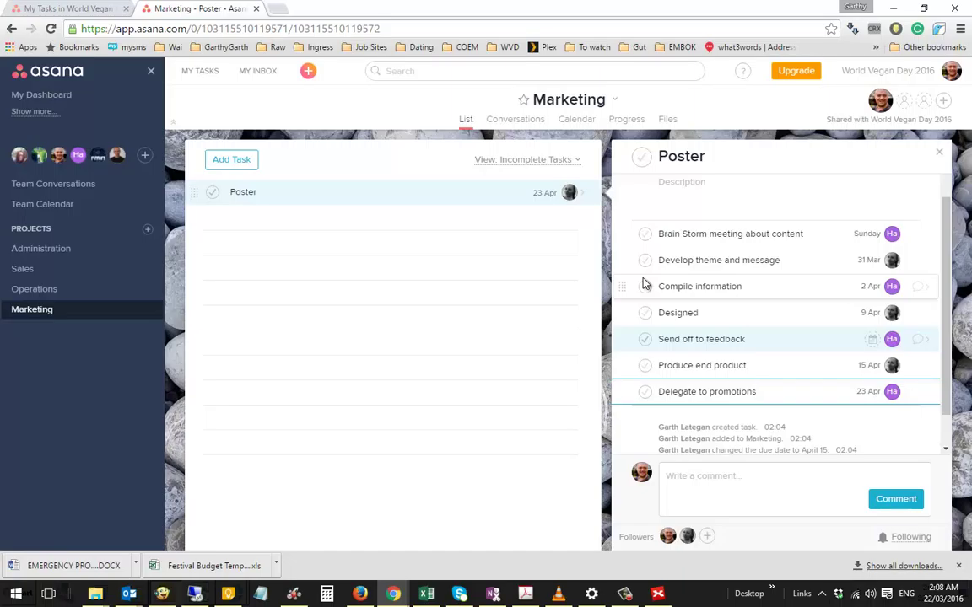
- Examine the comment field and followers of the Brain Storm meeting about content subtask, and return to the Poster task's subtask list
left_click(716, 488)
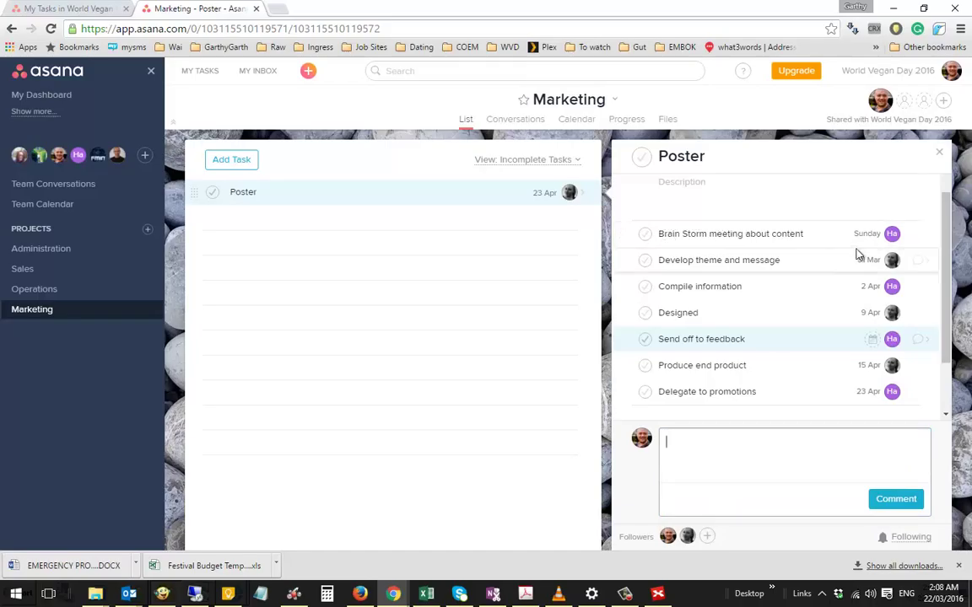
left_click(920, 236)
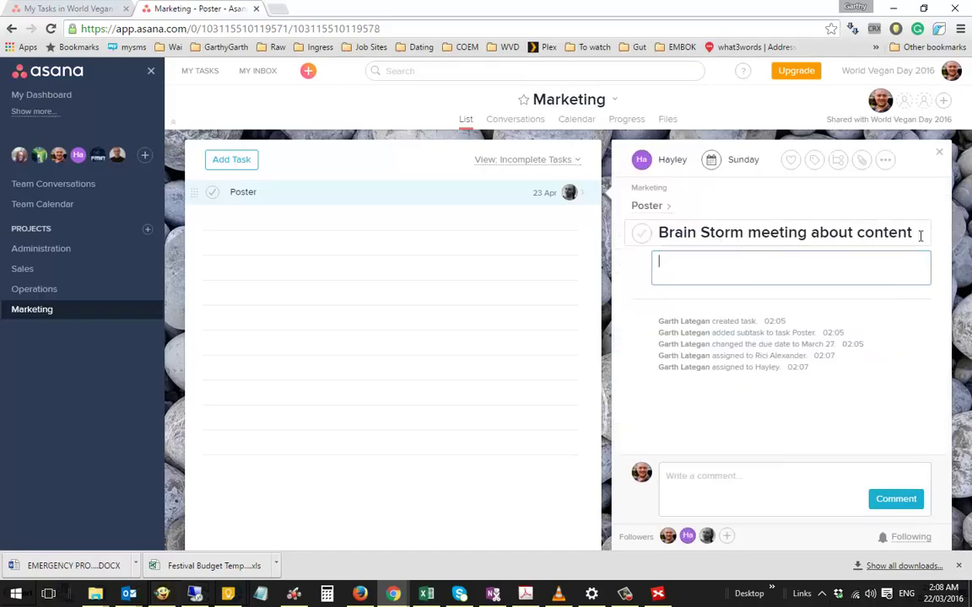
left_click(762, 481)
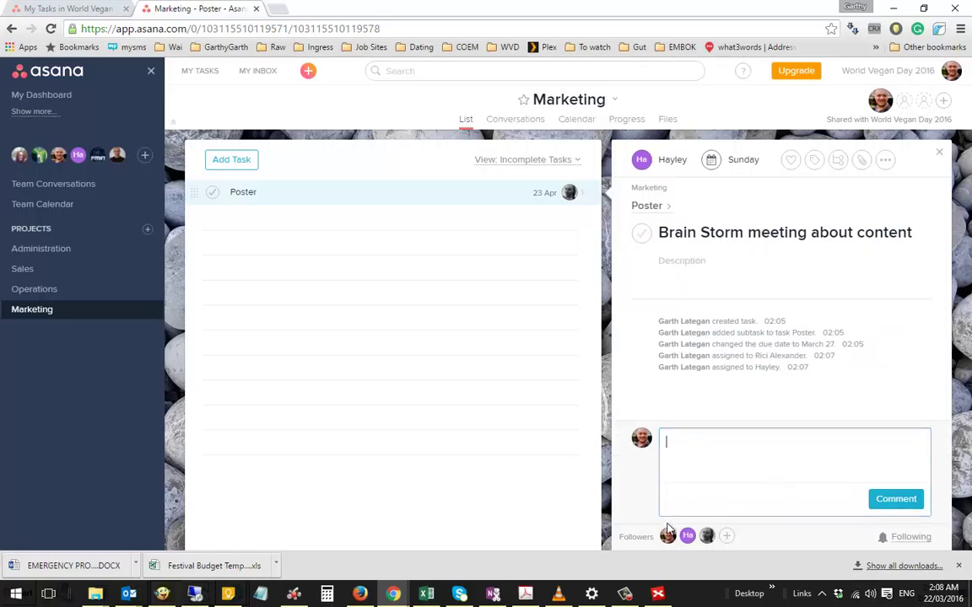
mouse_move(671, 538)
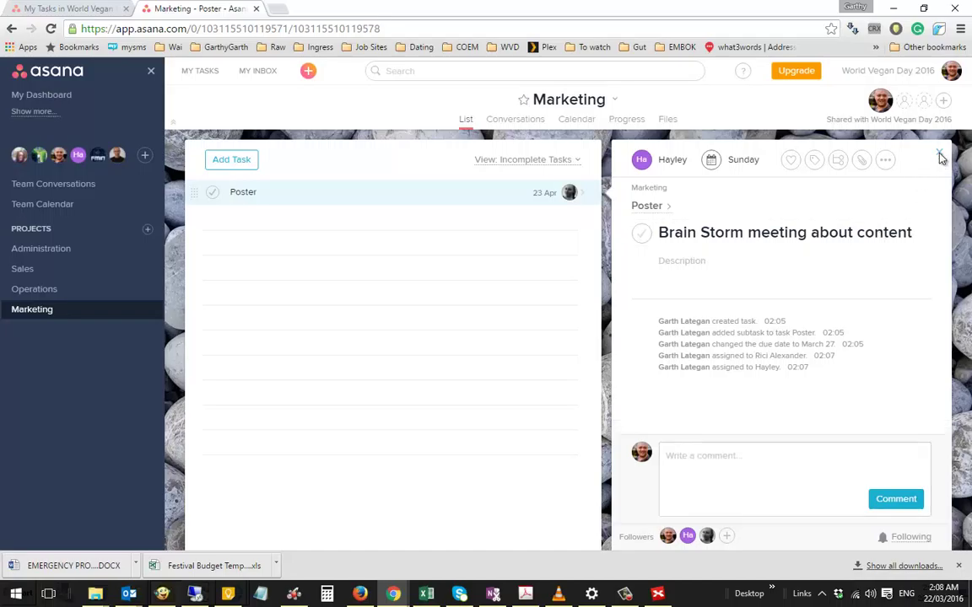
left_click(940, 160)
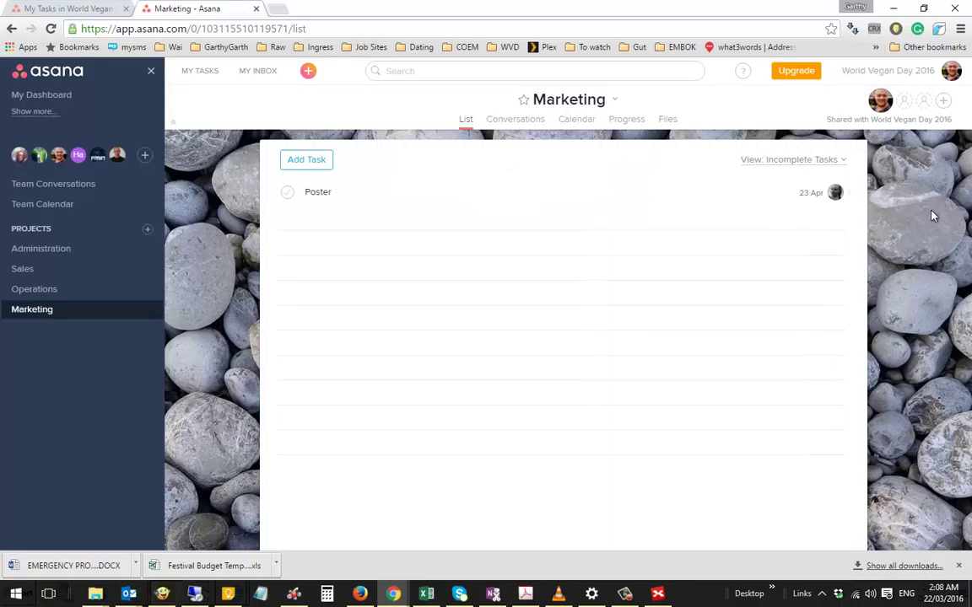
left_click(308, 193)
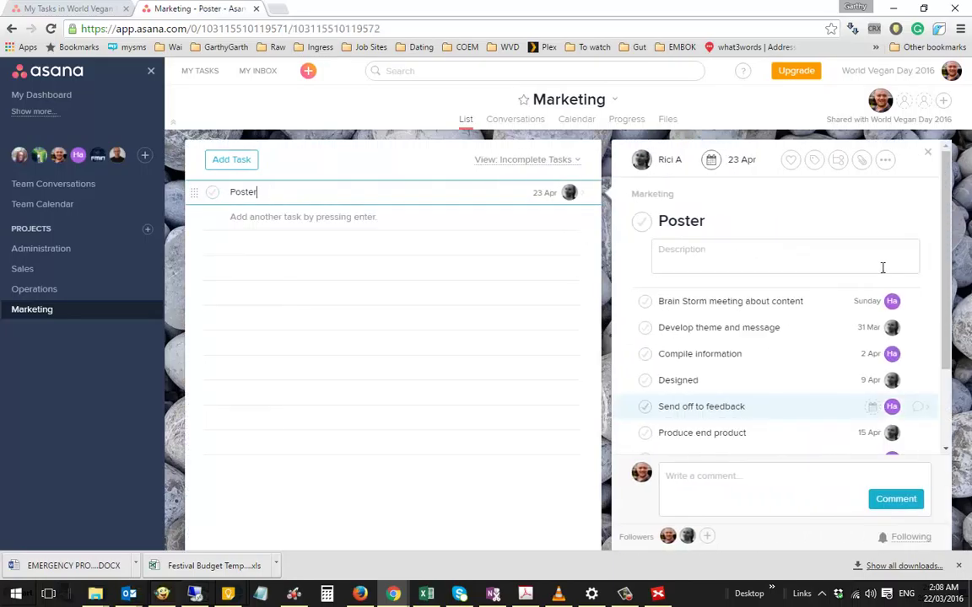
scroll(907, 341, "down", 3)
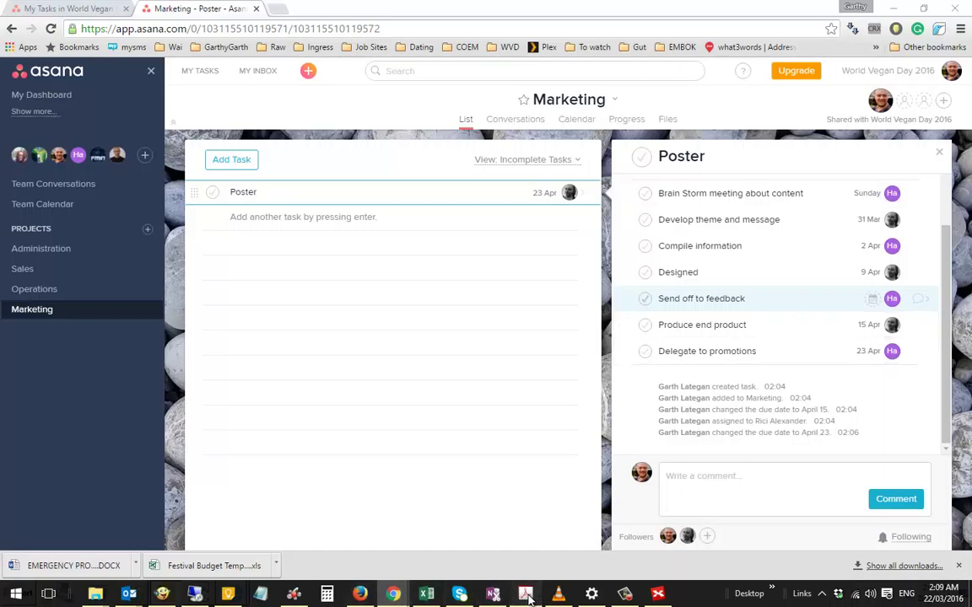
- Switch to the PDF viewer and close its window
left_click(526, 595)
left_click(959, 10)
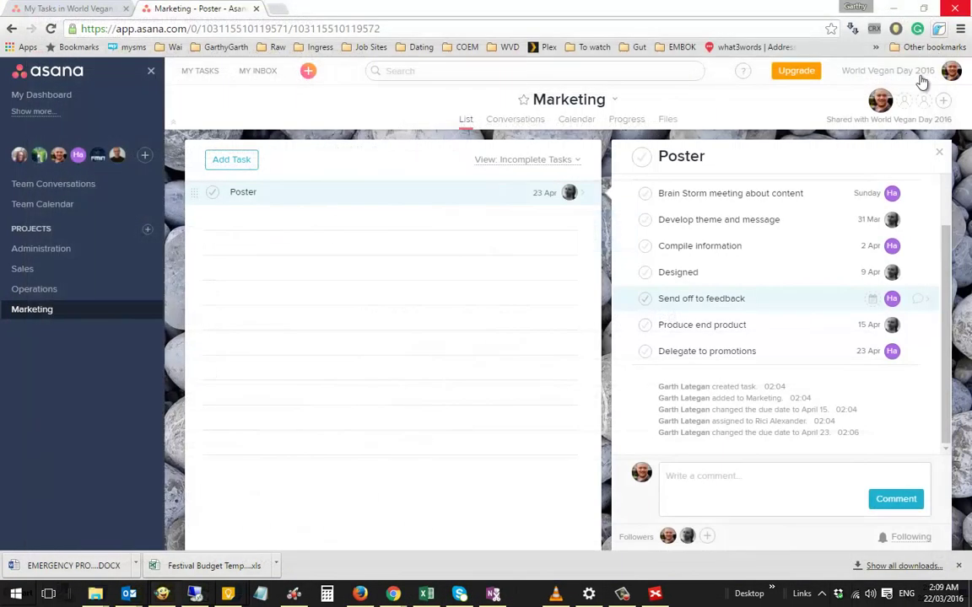
- Switch to the XMind org chart, highlight the Administration and Marketing subtopics for review, and collapse the Materials branch
left_click(626, 594)
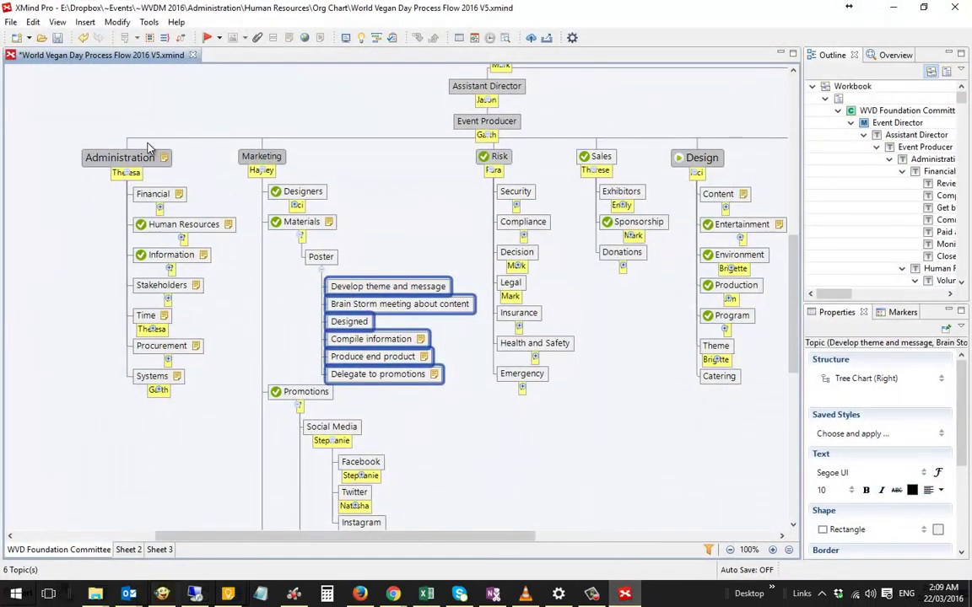
left_click_drag(141, 164, 134, 369)
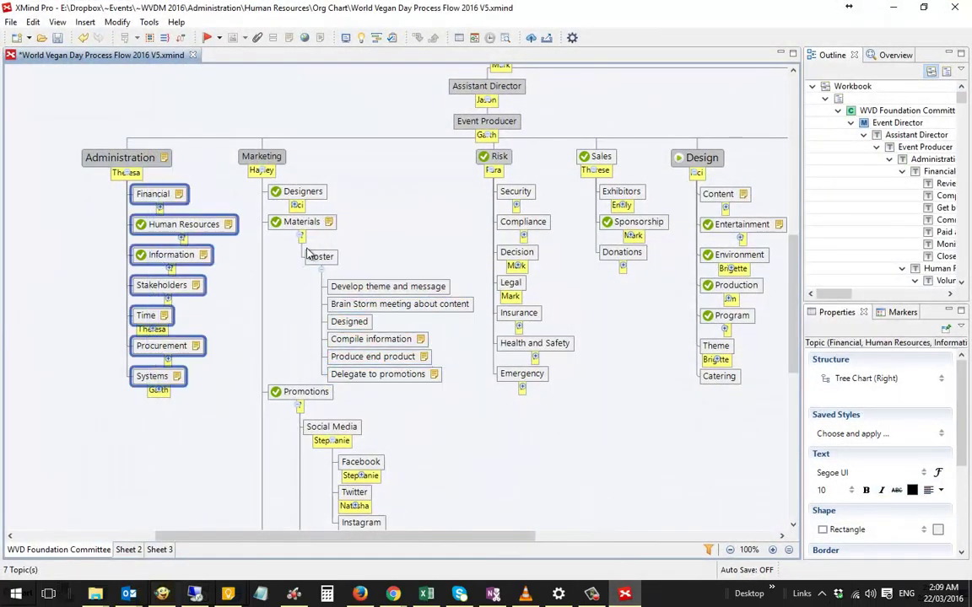
left_click(301, 237)
left_click_drag(337, 172, 341, 520)
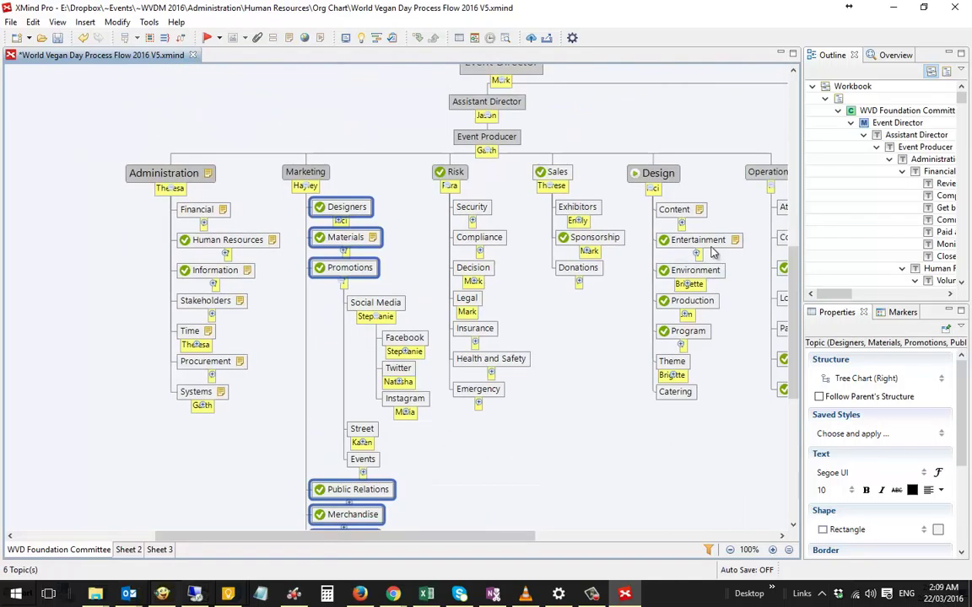
- Expand the Entertainment branch under Design and highlight its subtopics from Kids Area to Roving Performers
left_click(677, 210)
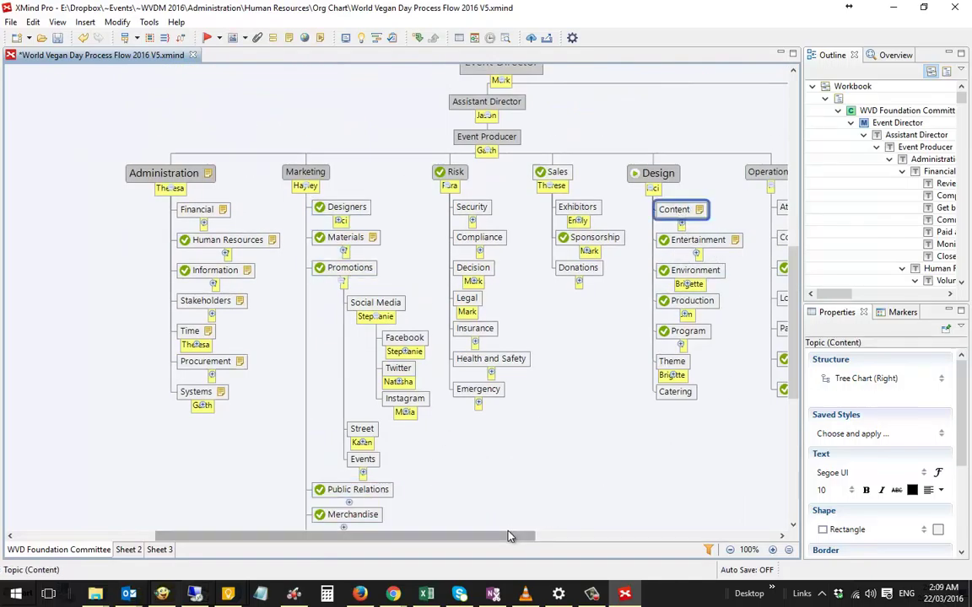
left_click_drag(509, 537, 581, 536)
left_click(530, 253)
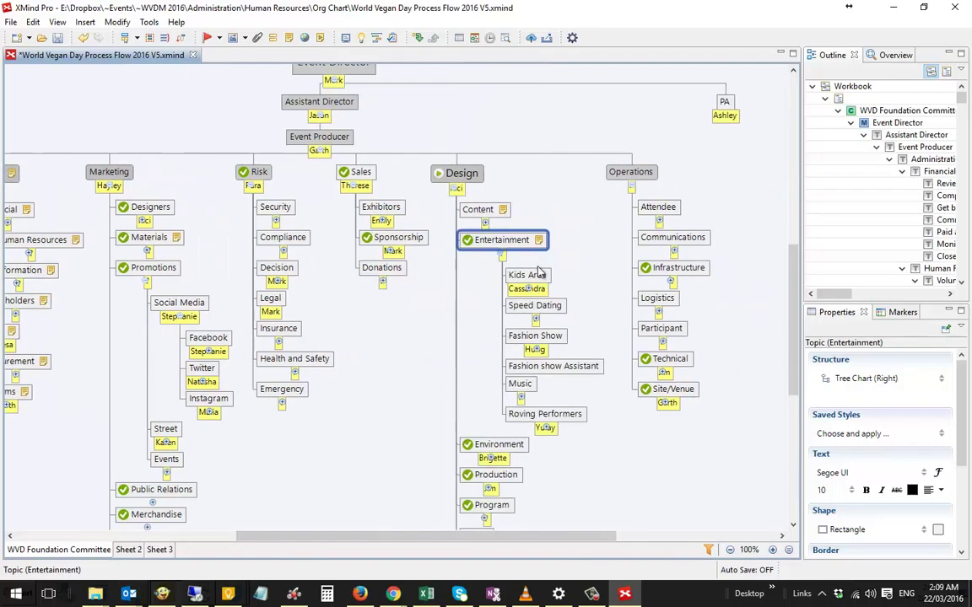
left_click_drag(544, 264, 547, 415)
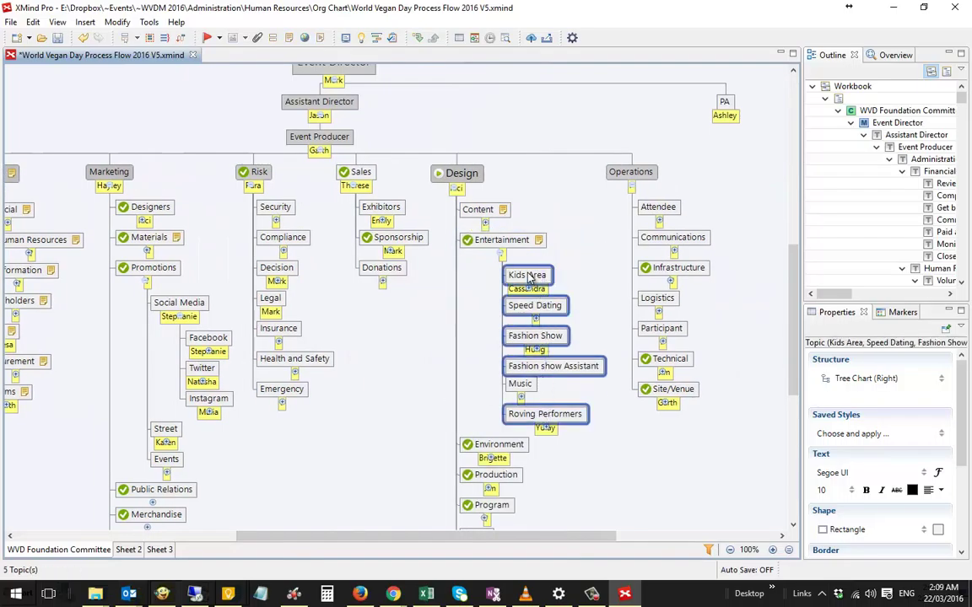
- Expand Kids Area and highlight its subtopics from Prepare Letter offer template to Feedback and Thankyou for review
left_click(529, 280)
key("ctrl+slash")
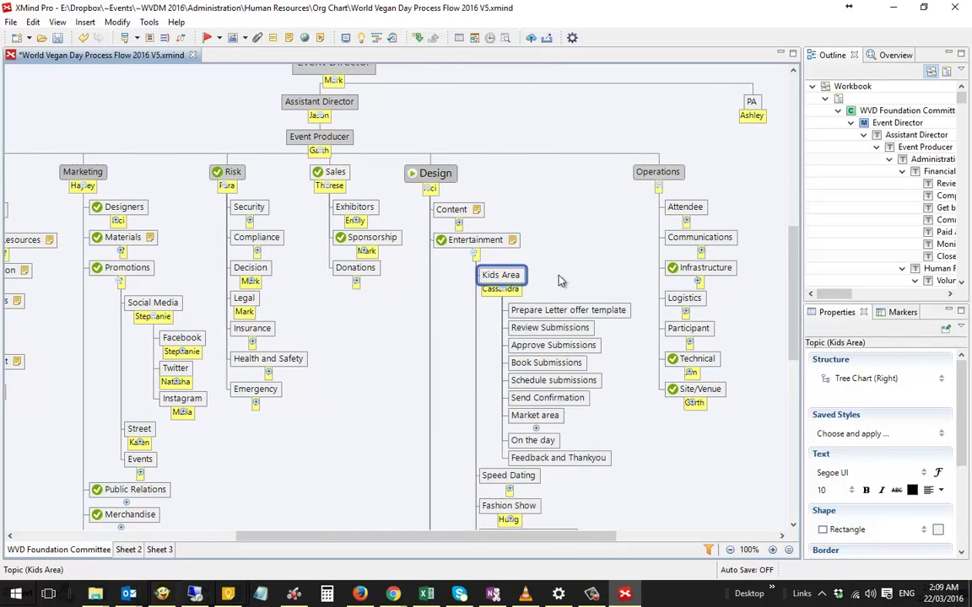
left_click_drag(558, 281, 579, 460)
scroll(590, 451, "down", 1)
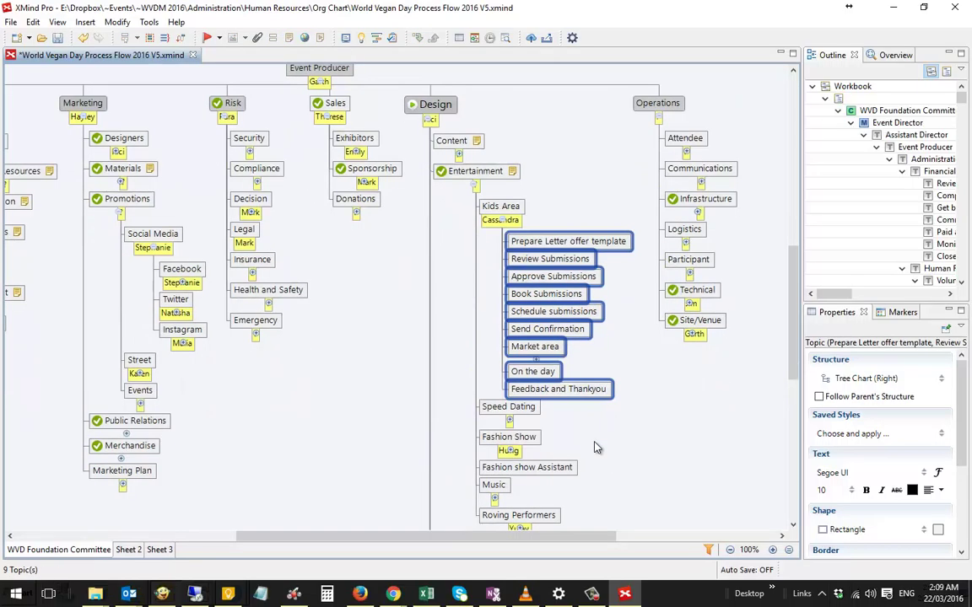
scroll(596, 447, "down", 2)
scroll(540, 338, "up", 3)
- Expand the Content branch under Design and review its subtopics from Speakers to Paleo Zone alongside the Entertainment topics
left_click(458, 213)
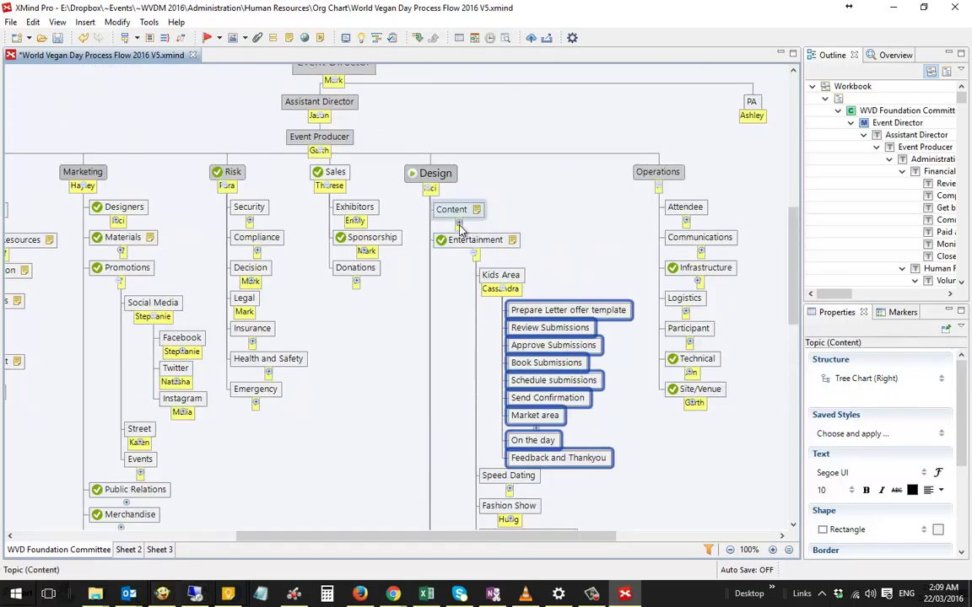
left_click(458, 224)
left_click_drag(504, 222, 507, 431)
scroll(577, 403, "down", 3)
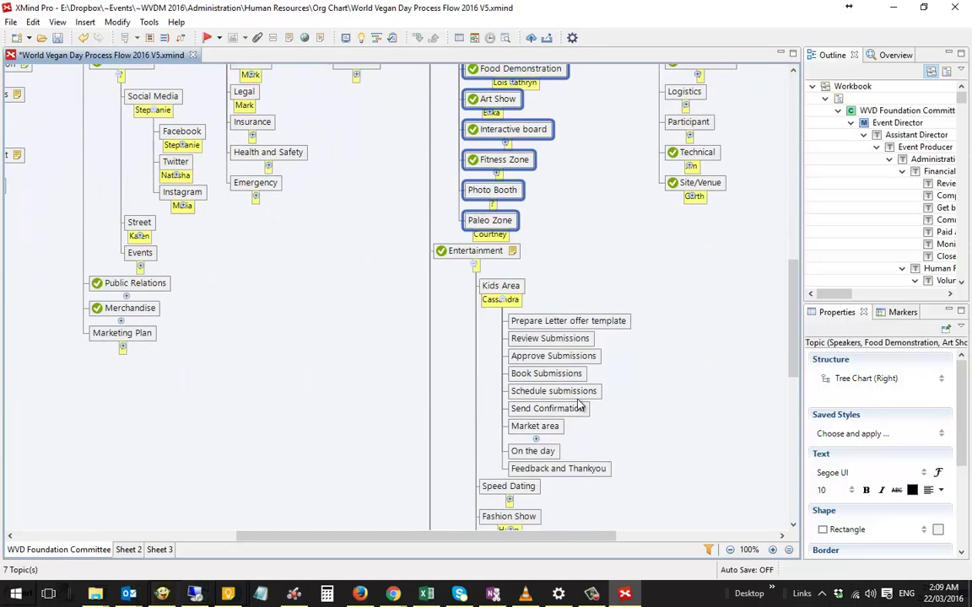
scroll(580, 406, "down", 1)
scroll(579, 403, "up", 3)
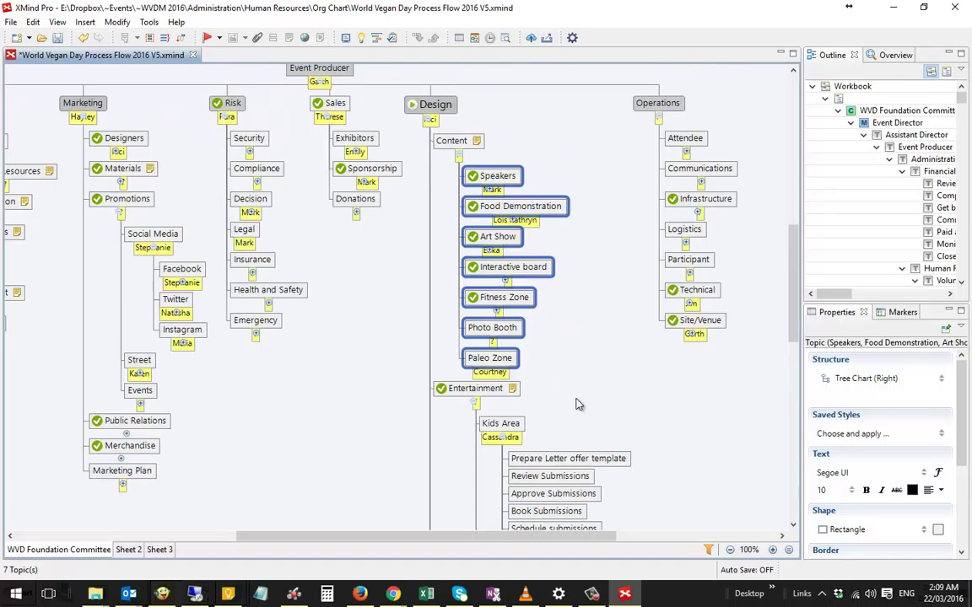
scroll(577, 404, "down", 2)
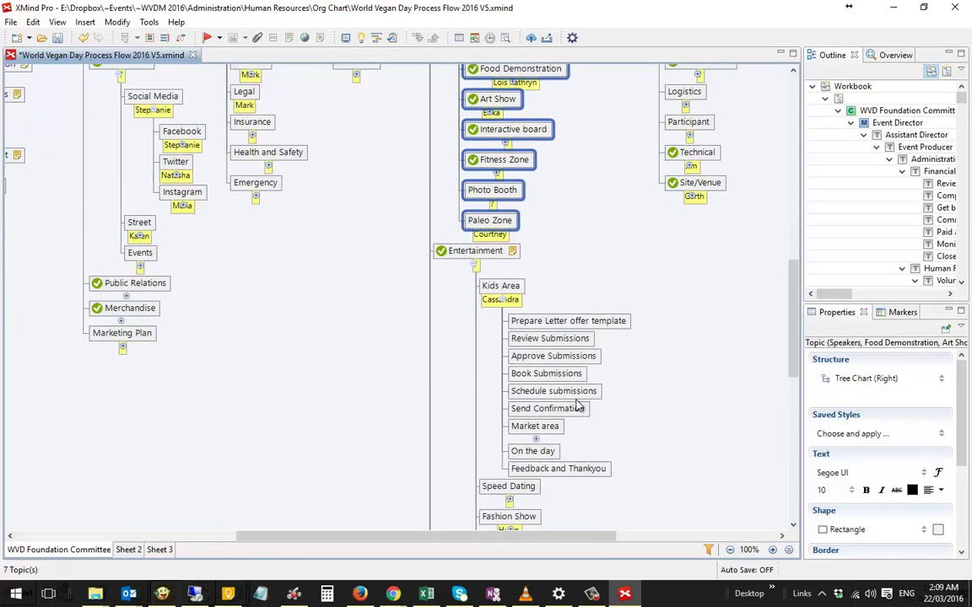
scroll(579, 406, "down", 2)
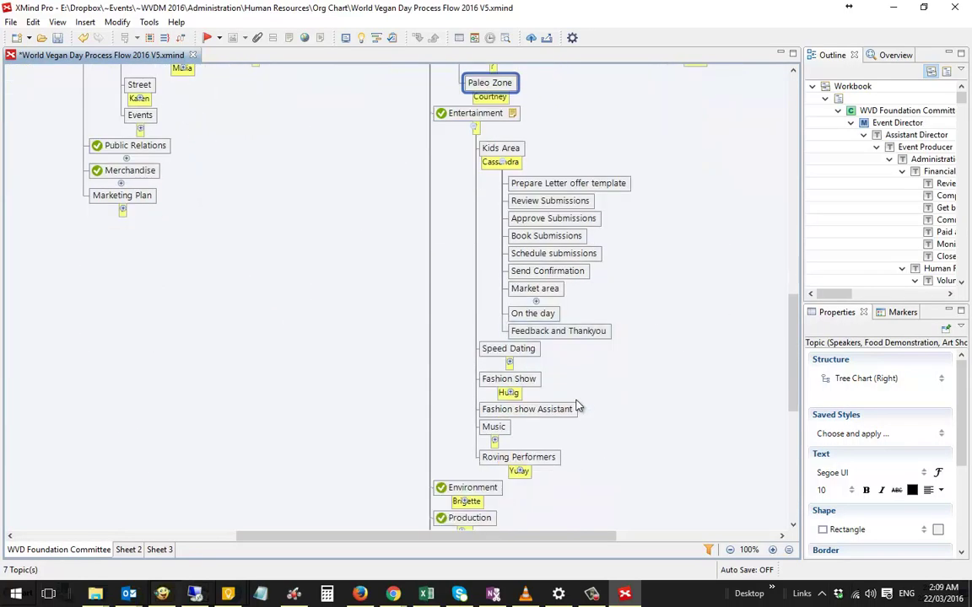
- Collapse the Entertainment and Content branches under Design
left_click(475, 128)
scroll(512, 187, "up", 5)
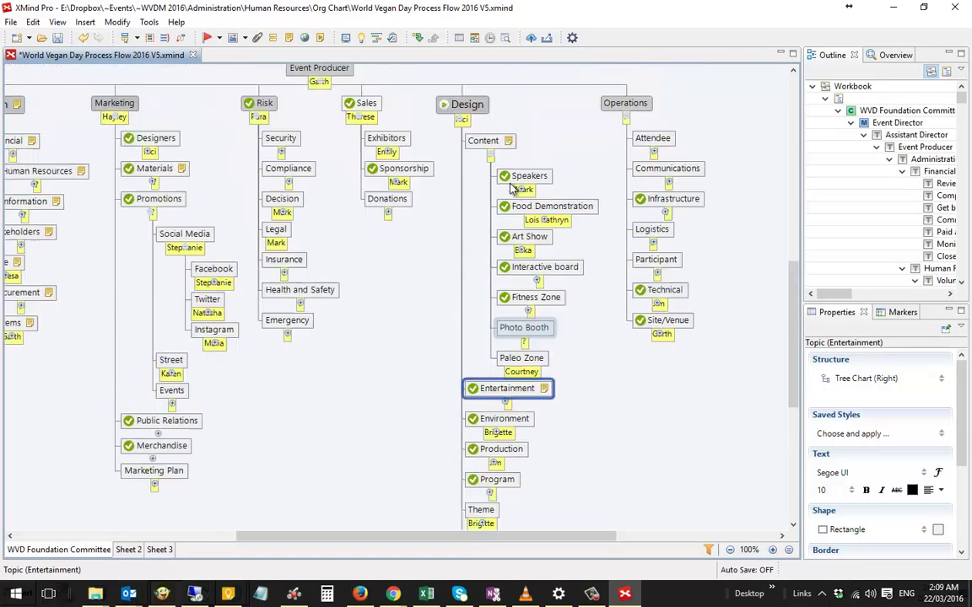
left_click(490, 157)
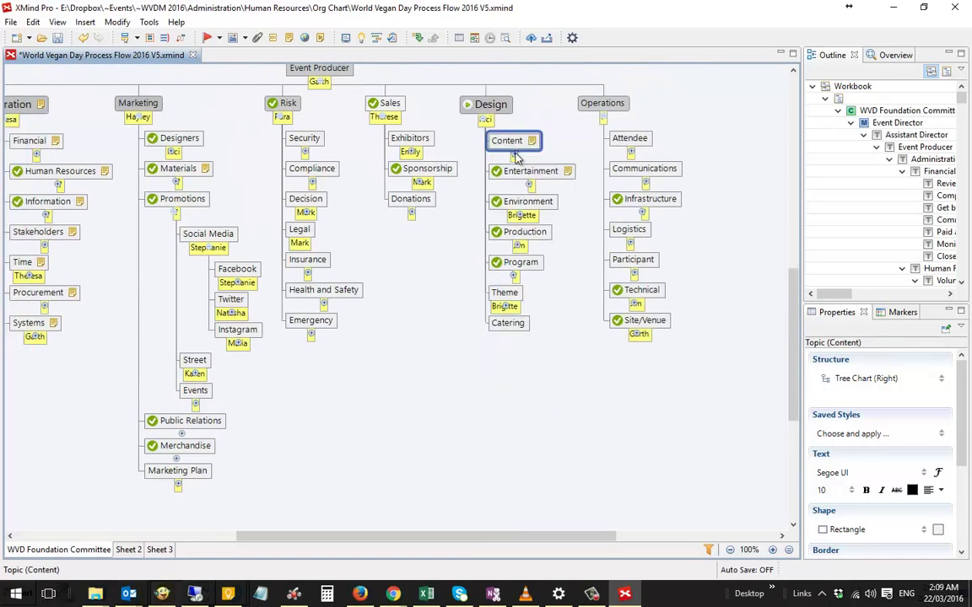
- Expand the Environment branch under Design to view its decor subtopics, and collapse it again
left_click(516, 171)
left_click(518, 203)
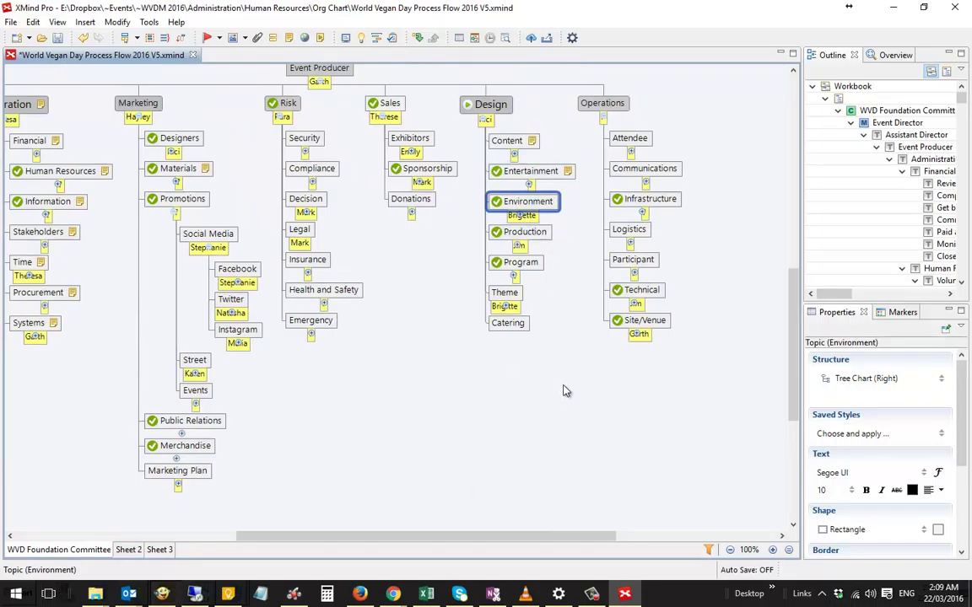
left_click(523, 216)
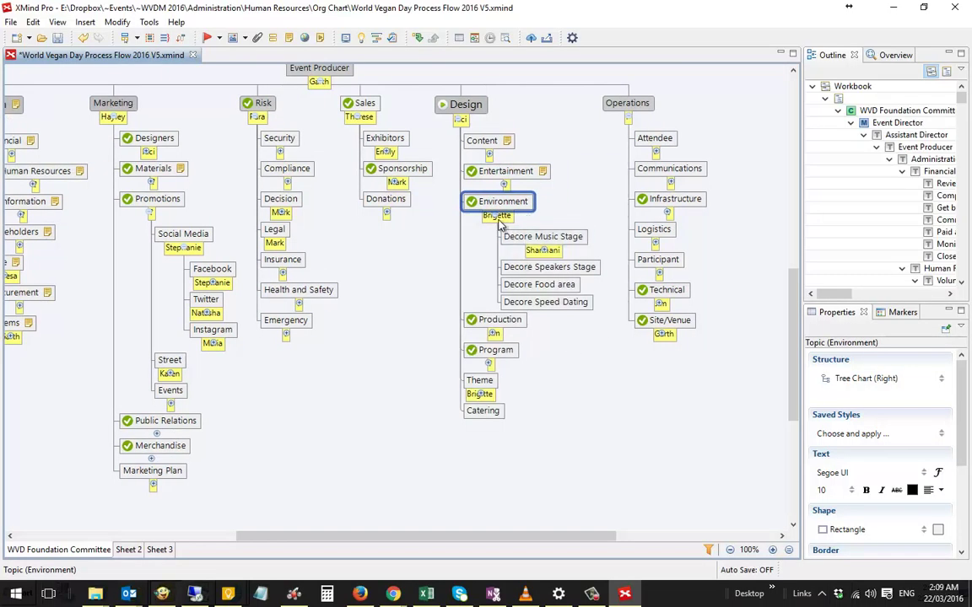
left_click(498, 217)
- View the Attendee subtopics under Operations, collapse them, and bring the whole row of departments into view
left_click(631, 139)
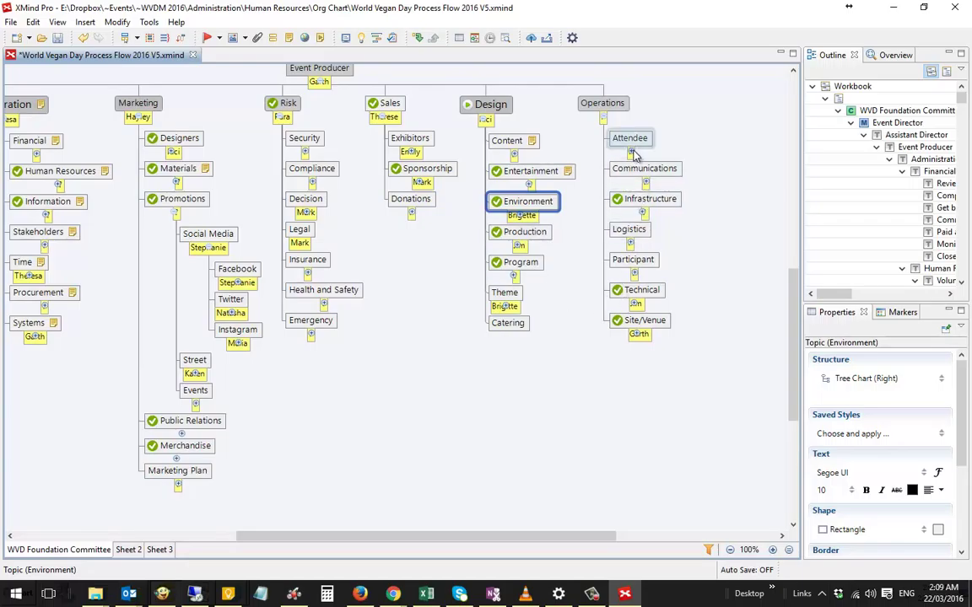
left_click(630, 153)
left_click(570, 153)
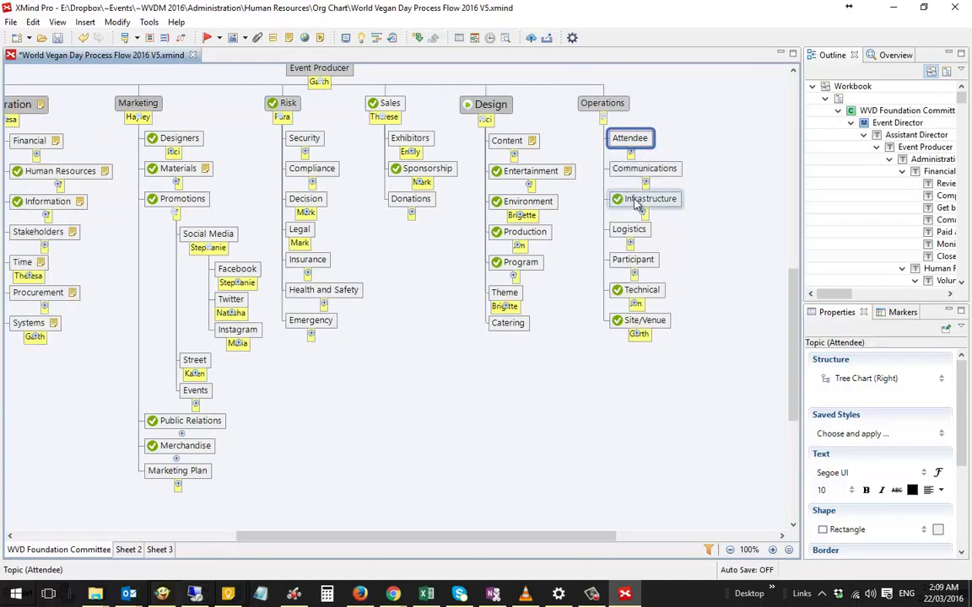
left_click_drag(563, 540, 533, 538)
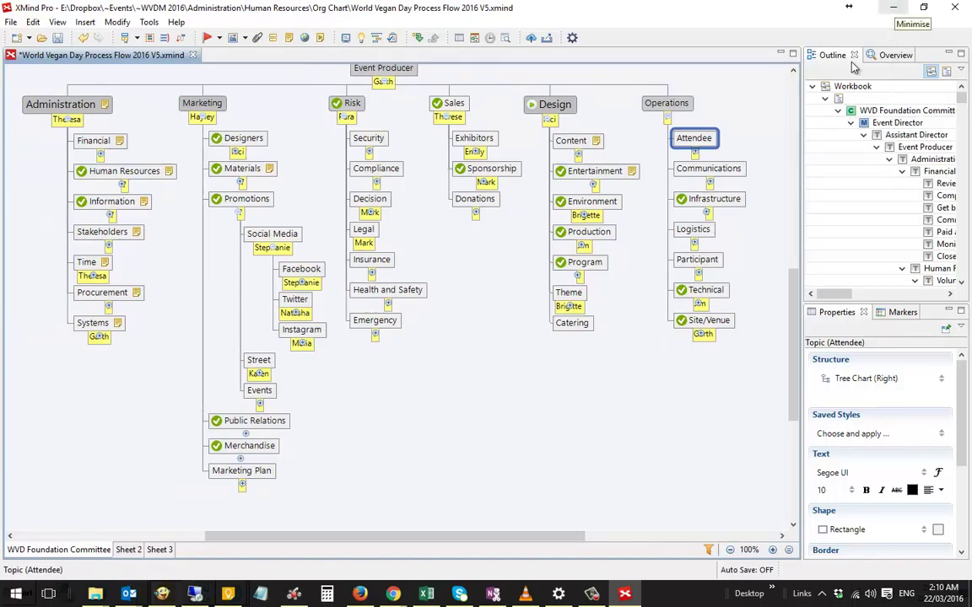
- Switch to Excel and copy cells G5:G7 containing Hello, Stare and day
left_click(427, 596)
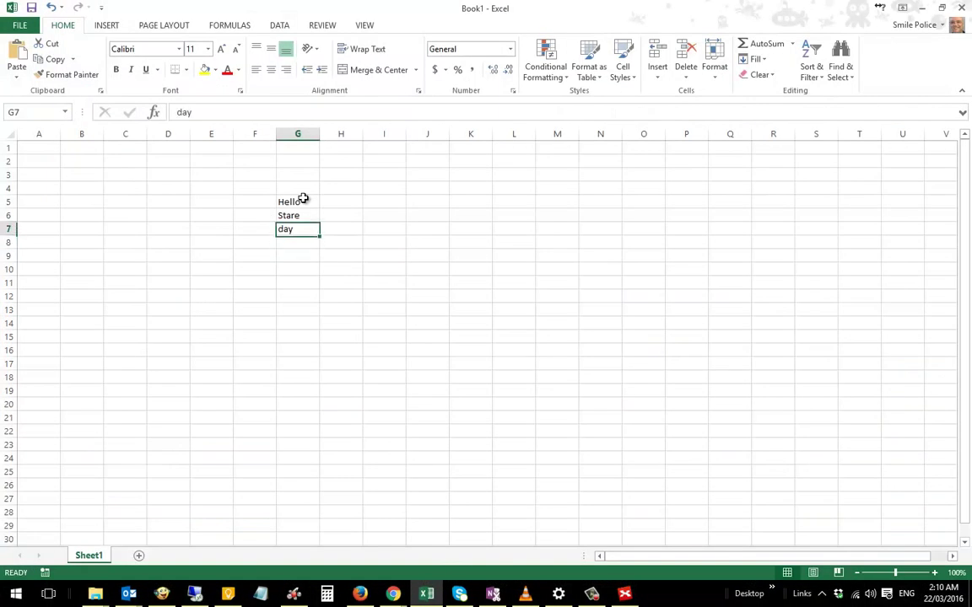
left_click(302, 200)
key("shift+Down")
key("shift+Down")
key("ctrl+c")
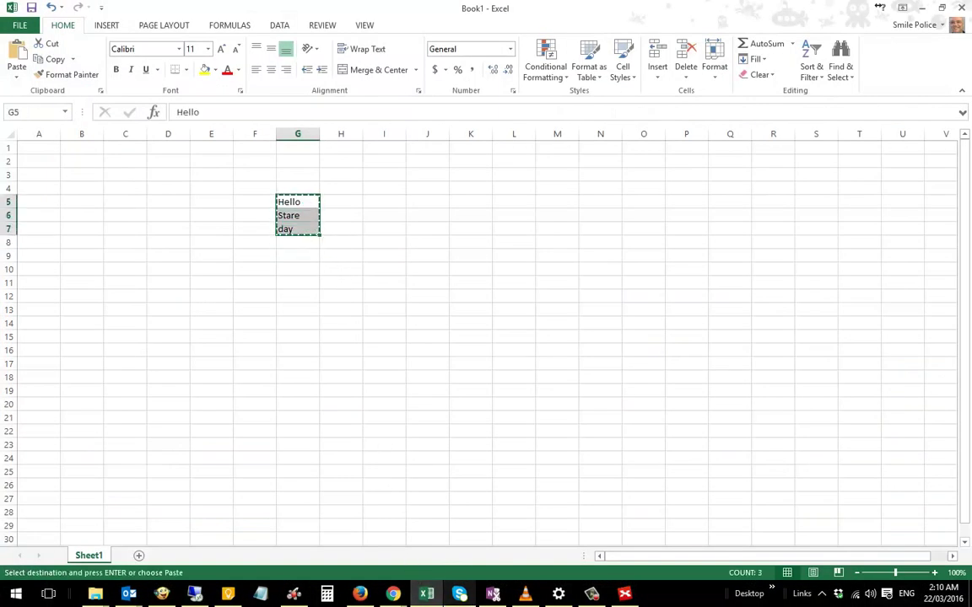
- Switch to Asana in Chrome and open the Sales project's task list
left_click(392, 593)
left_click(354, 490)
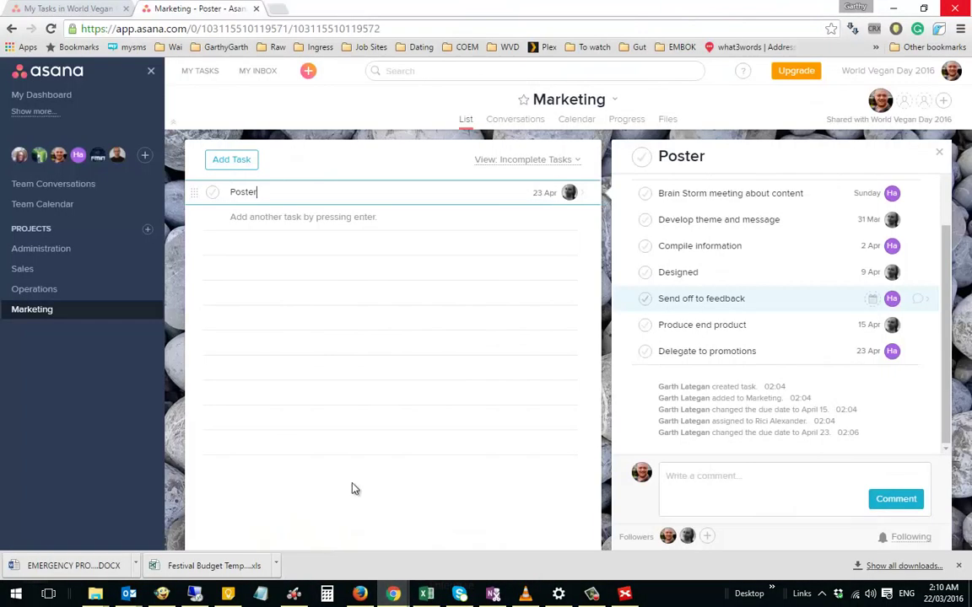
left_click(36, 292)
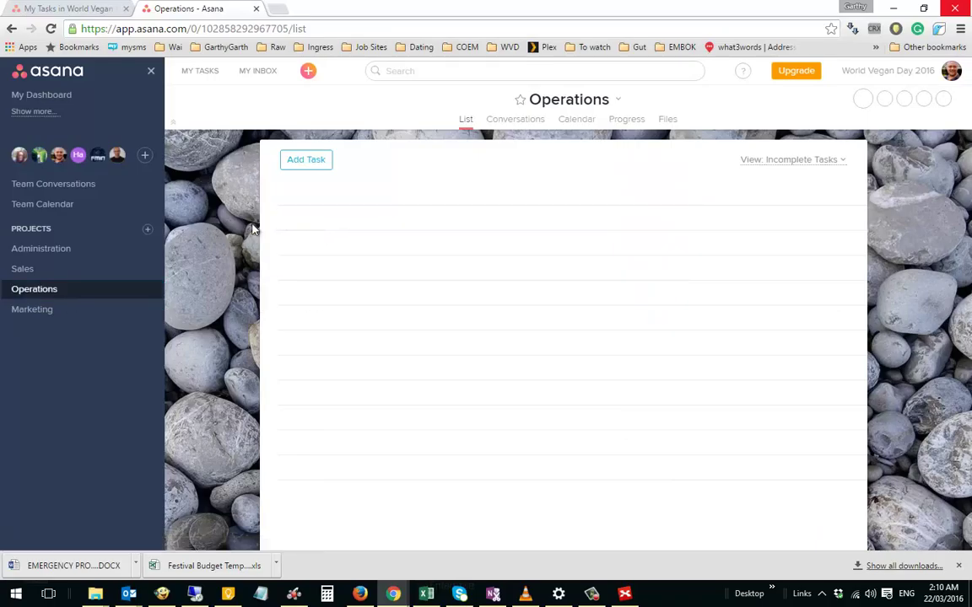
left_click(34, 270)
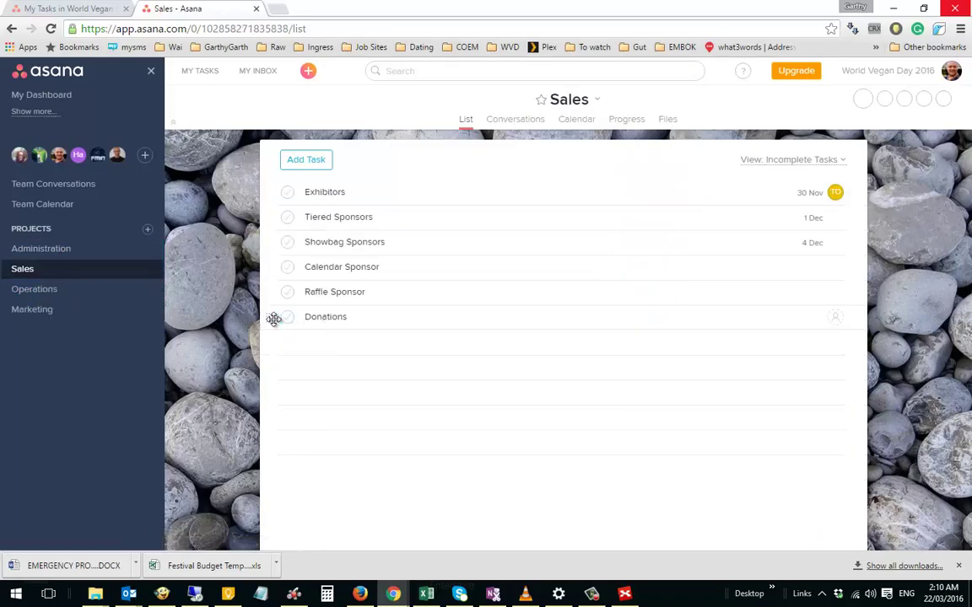
- Paste the copied Excel cells into the Donations task as the subtasks Hello, Stare and day
left_click(326, 317)
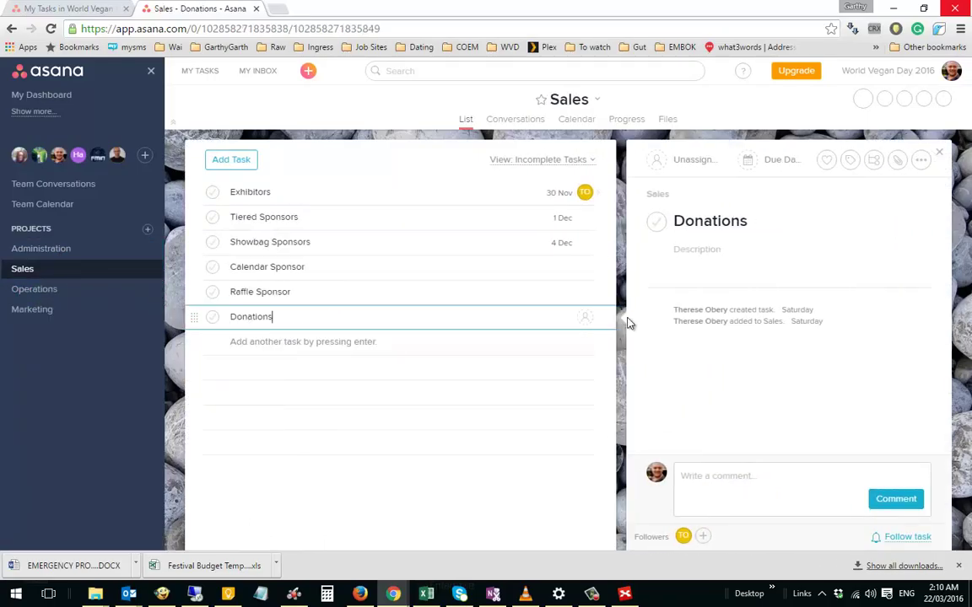
left_click(859, 164)
key("ctrl+v")
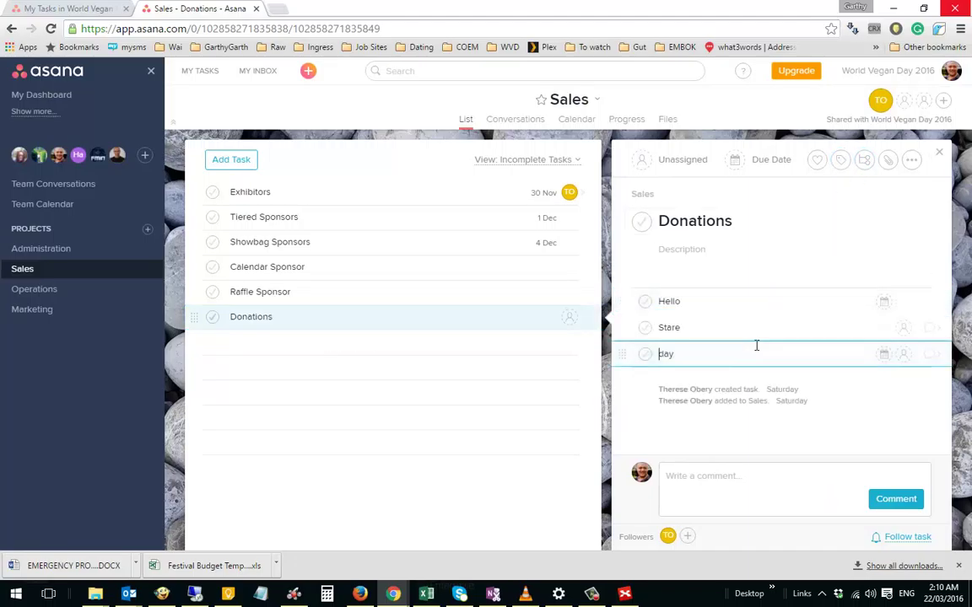
- Delete the subtasks day, Stare and Hello from the Donations task
key("shift+End")
key("BackSpace")
key("BackSpace")
key("BackSpace")
key("BackSpace")
key("BackSpace")
key("BackSpace")
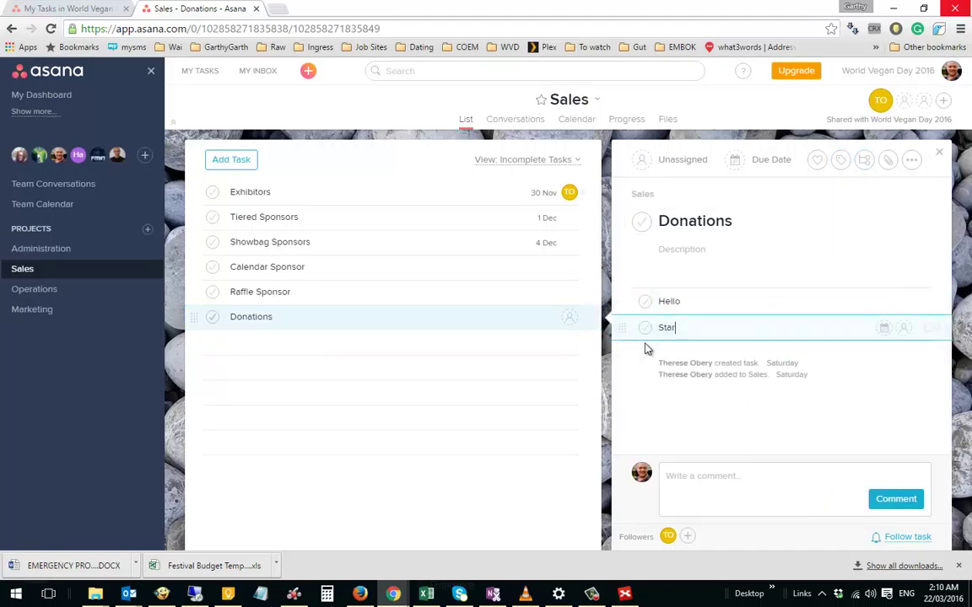
key("BackSpace")
key("BackSpace")
key("BackSpace")
key("BackSpace")
key("BackSpace")
key("BackSpace")
key("BackSpace")
key("BackSpace")
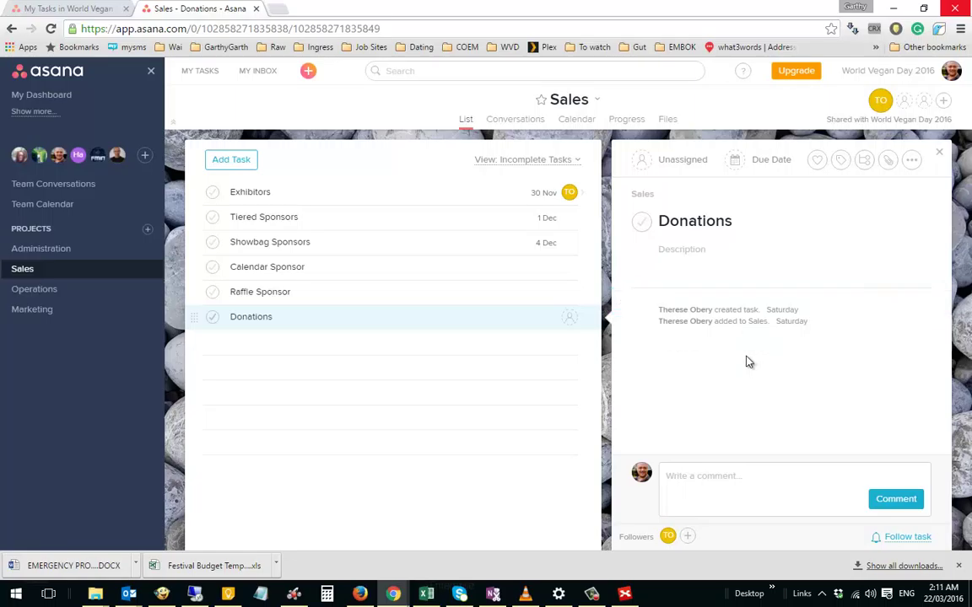